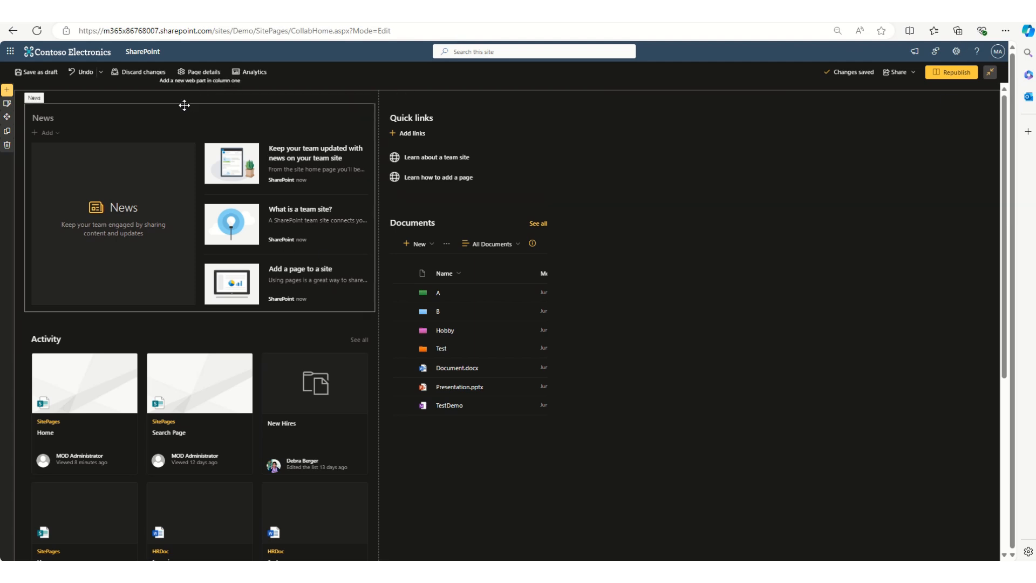
# Step: Discard the unsaved edits to the page and return to the Demo site's home page
pyautogui.click(114, 75)
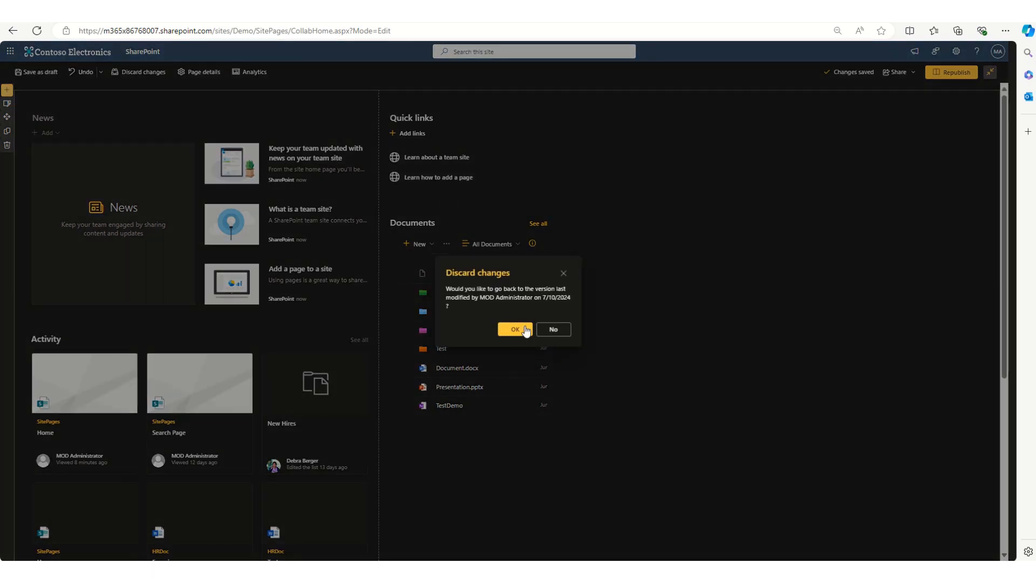
pyautogui.click(520, 330)
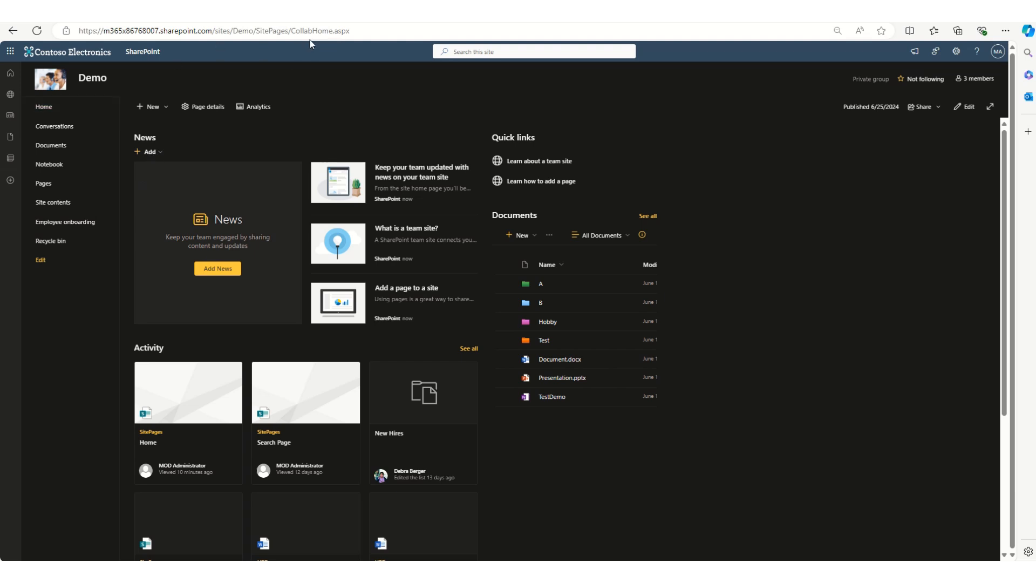
pyautogui.click(52, 106)
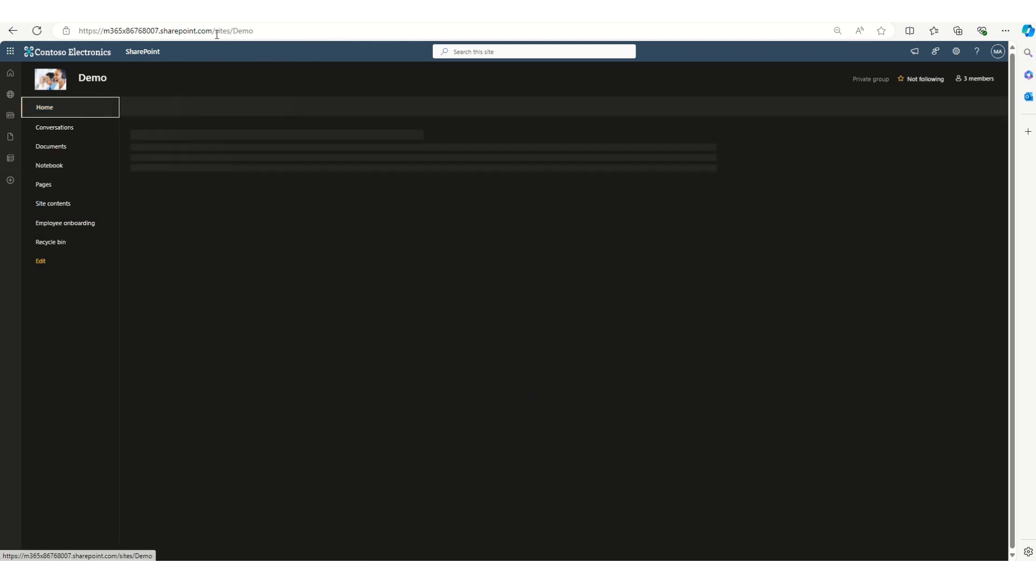
pyautogui.moveTo(259, 34); pyautogui.dragTo(78, 32)
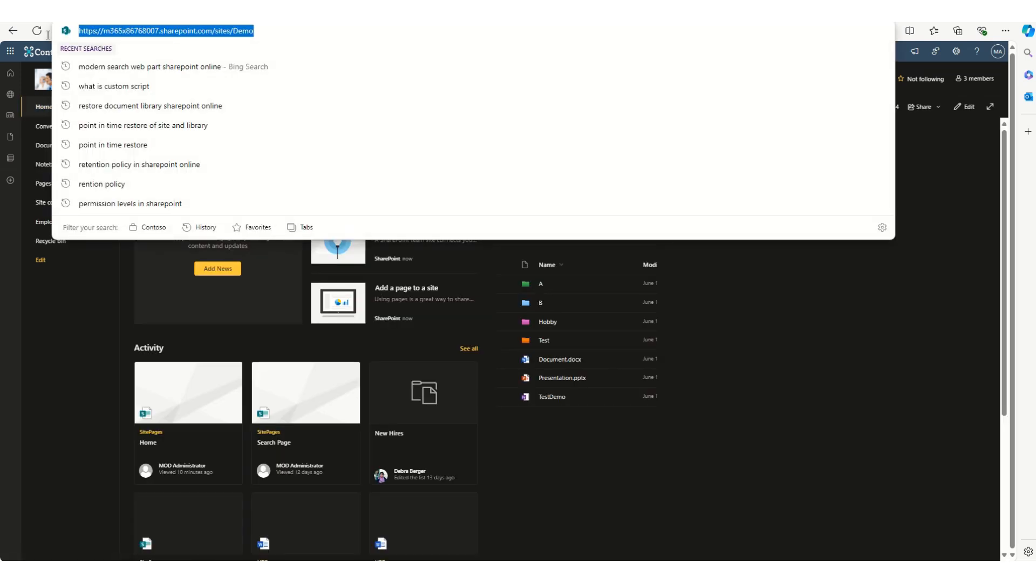
pyautogui.click(76, 311)
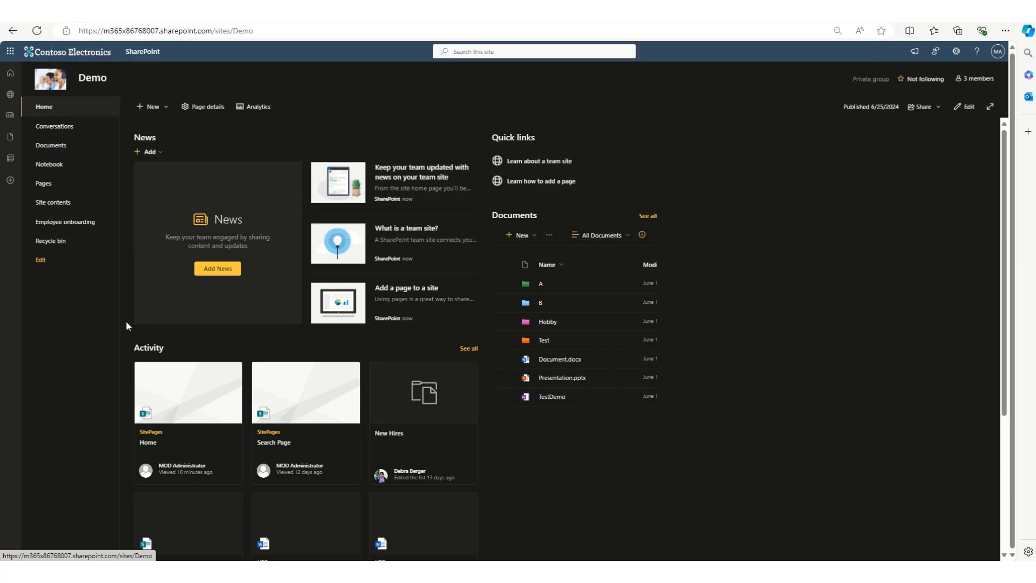
# Step: Open the Demo site's page for adding an app
pyautogui.click(957, 52)
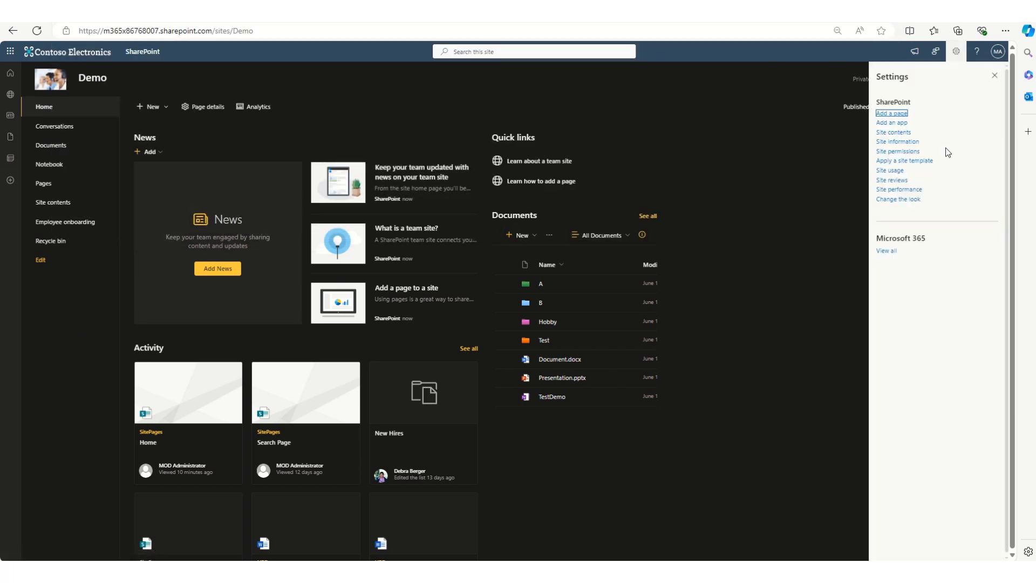
pyautogui.click(916, 152)
pyautogui.click(956, 52)
pyautogui.click(899, 123)
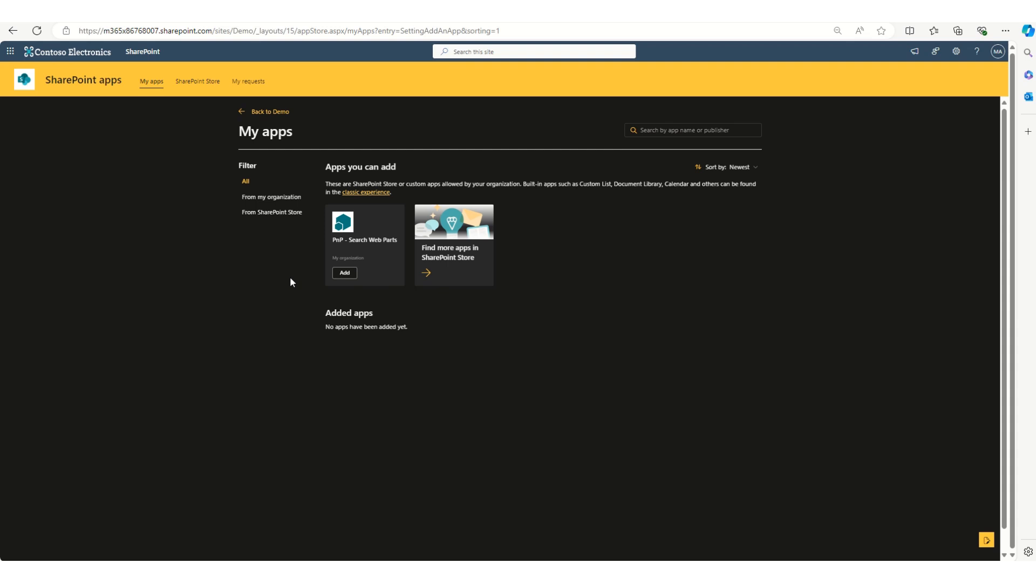
# Step: Examine the featured, Viva Connections, popular and other apps offered in the SharePoint Store
pyautogui.click(187, 84)
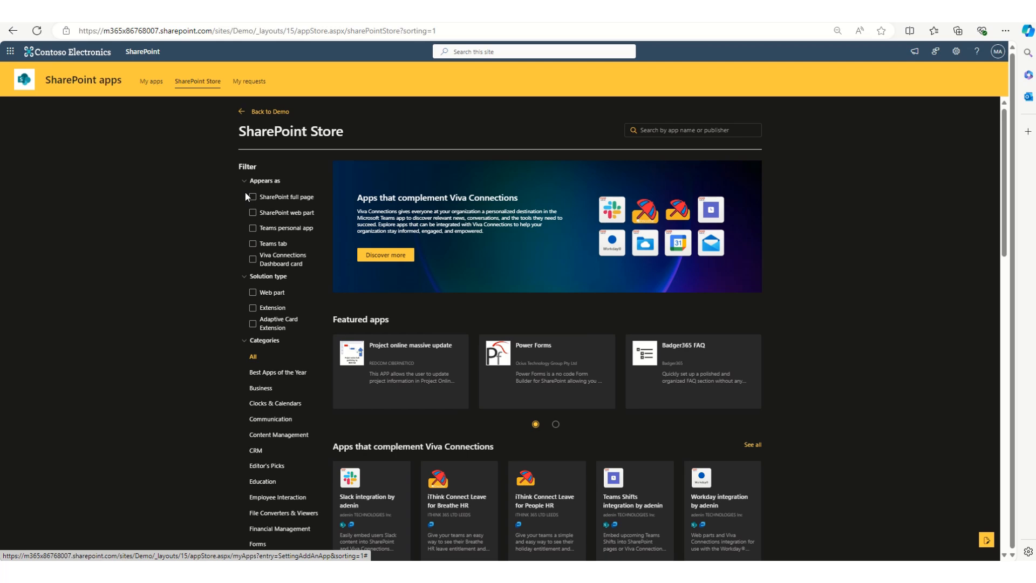
pyautogui.scroll(-5, 395, 260)
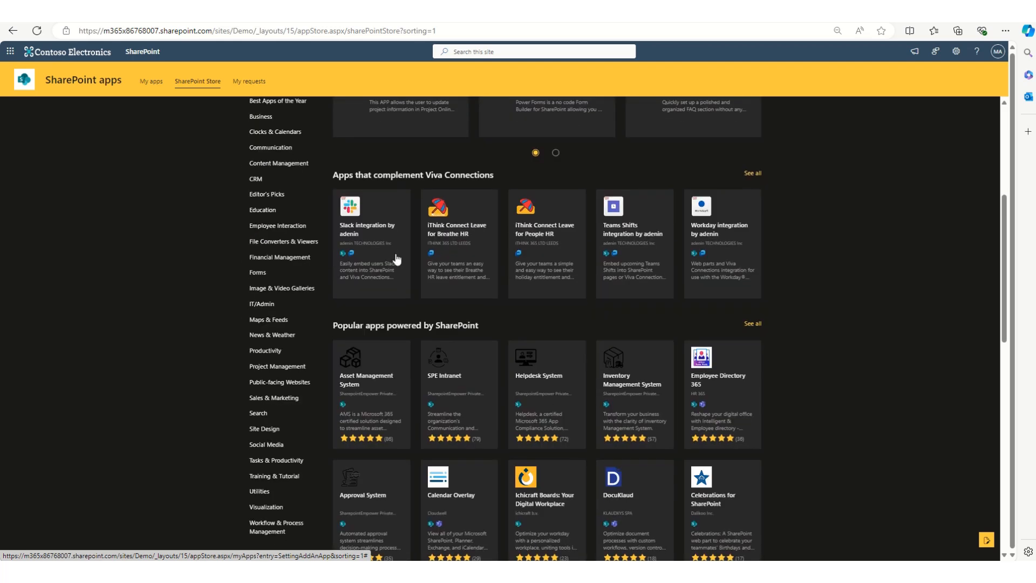
pyautogui.scroll(-3, 396, 261)
pyautogui.scroll(4, 391, 256)
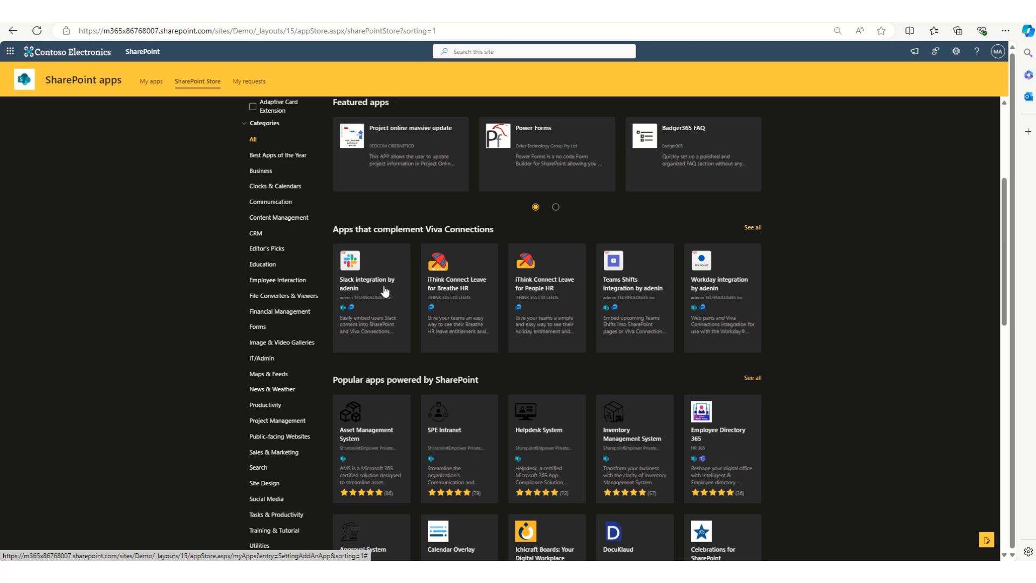
pyautogui.scroll(-1, 422, 315)
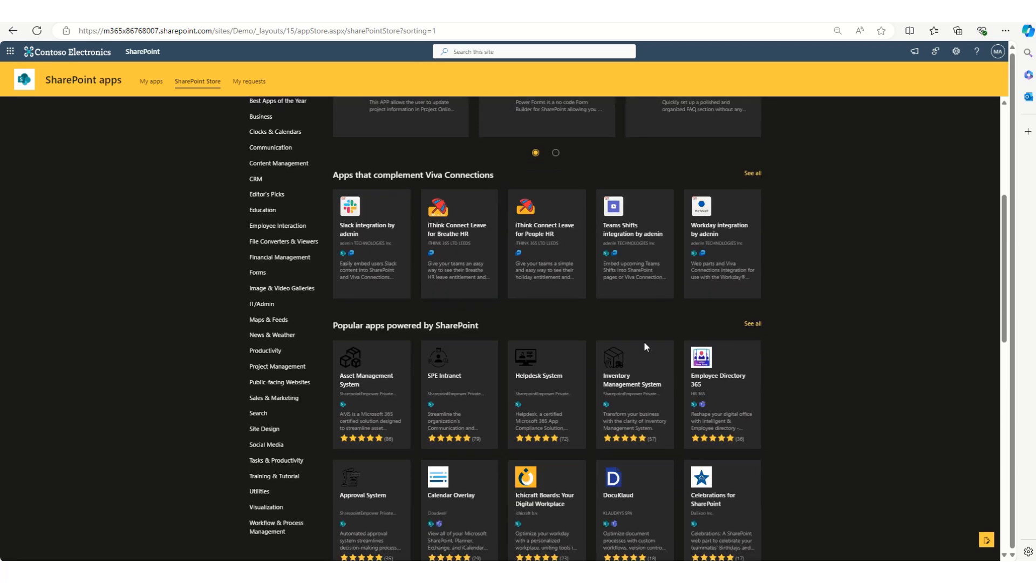
pyautogui.scroll(-1, 650, 348)
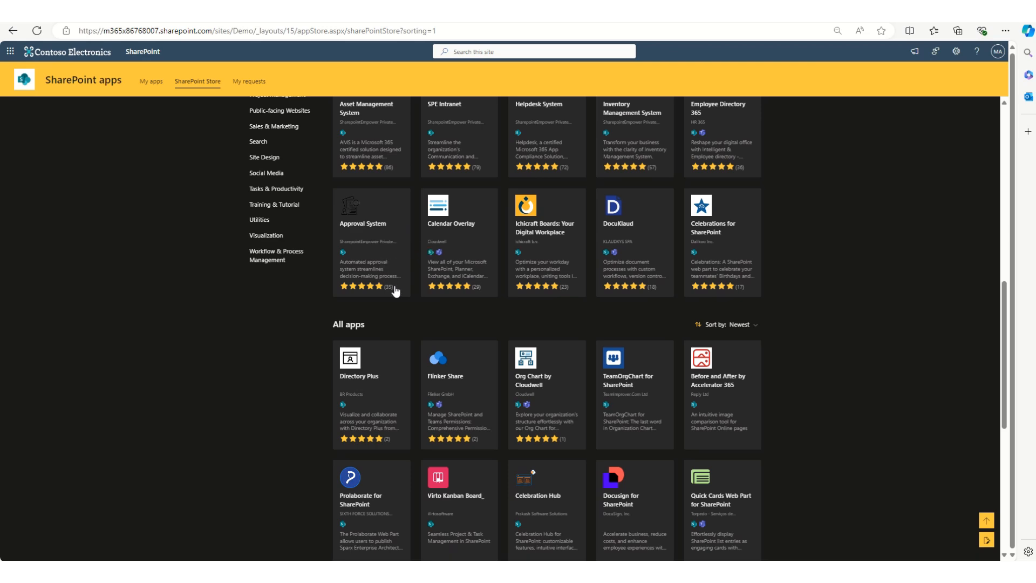
pyautogui.scroll(-1, 402, 300)
pyautogui.scroll(2, 405, 303)
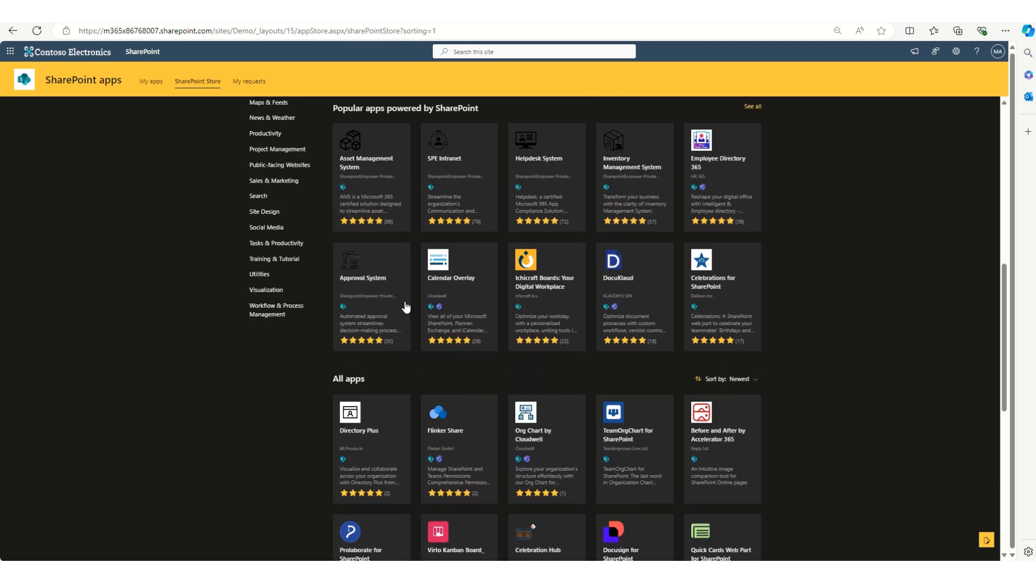
pyautogui.scroll(10, 407, 307)
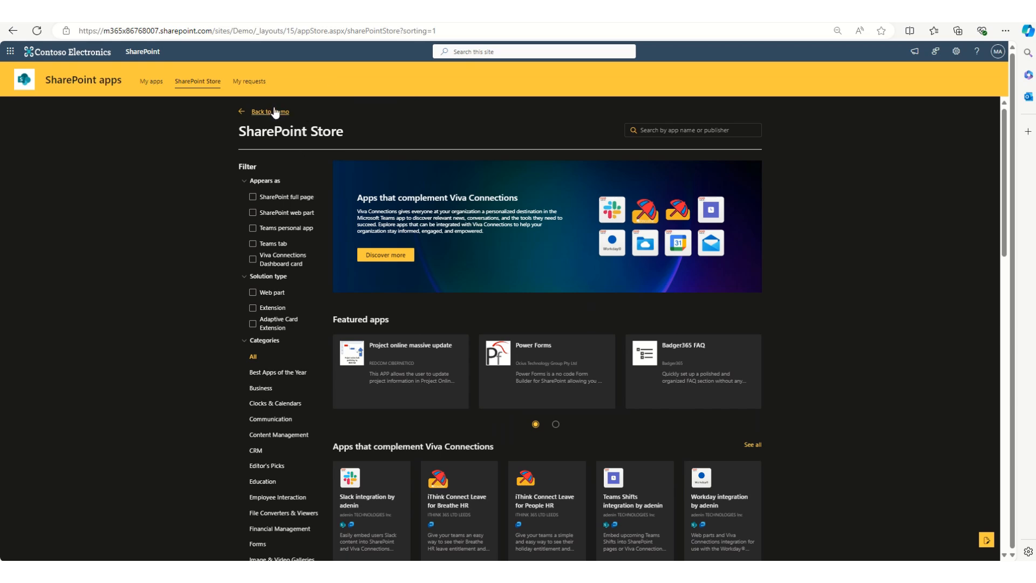
pyautogui.scroll(-2, 365, 289)
pyautogui.scroll(-2, 366, 290)
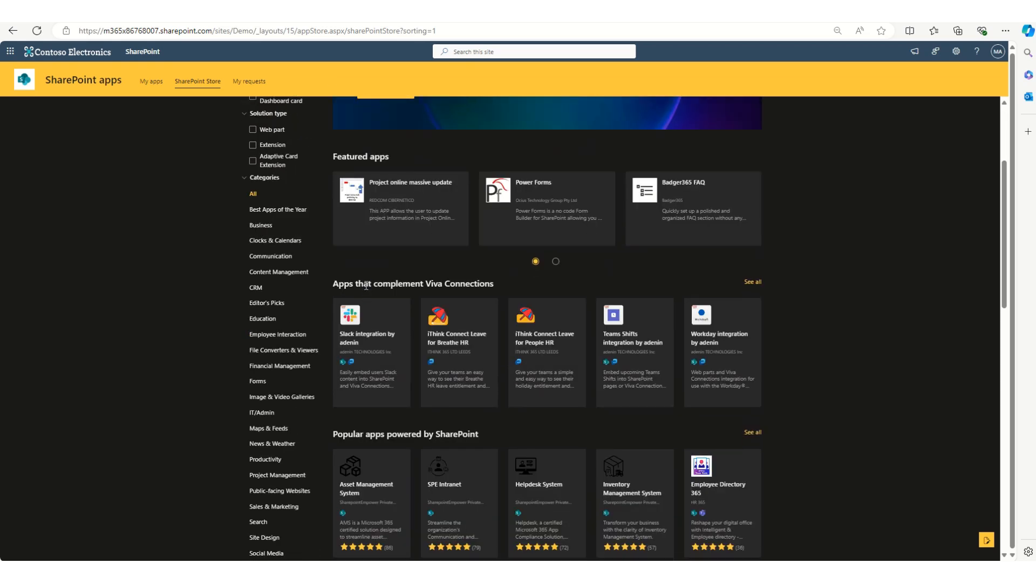
pyautogui.scroll(-3, 366, 286)
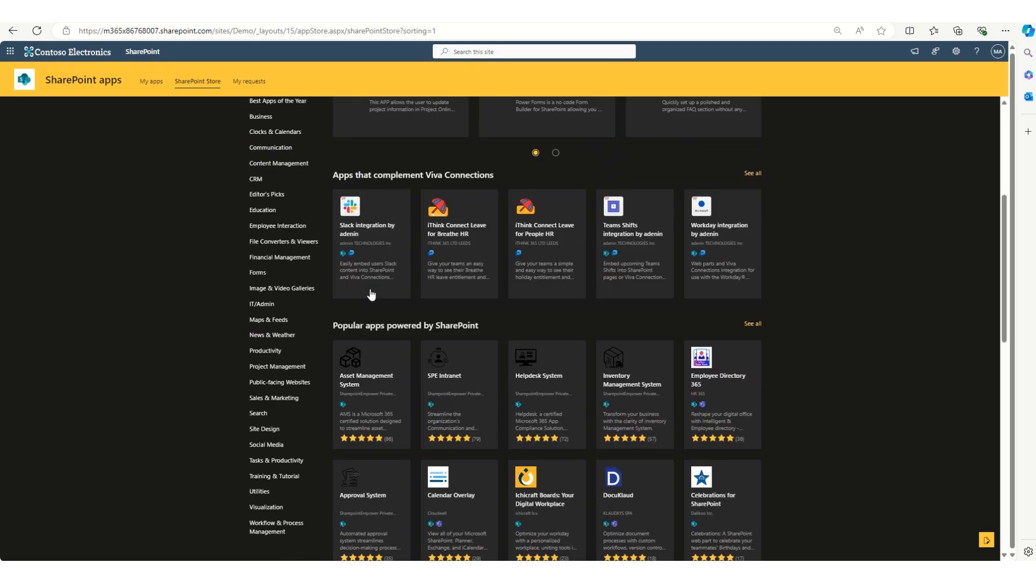
pyautogui.scroll(8, 371, 294)
pyautogui.scroll(-6, 409, 300)
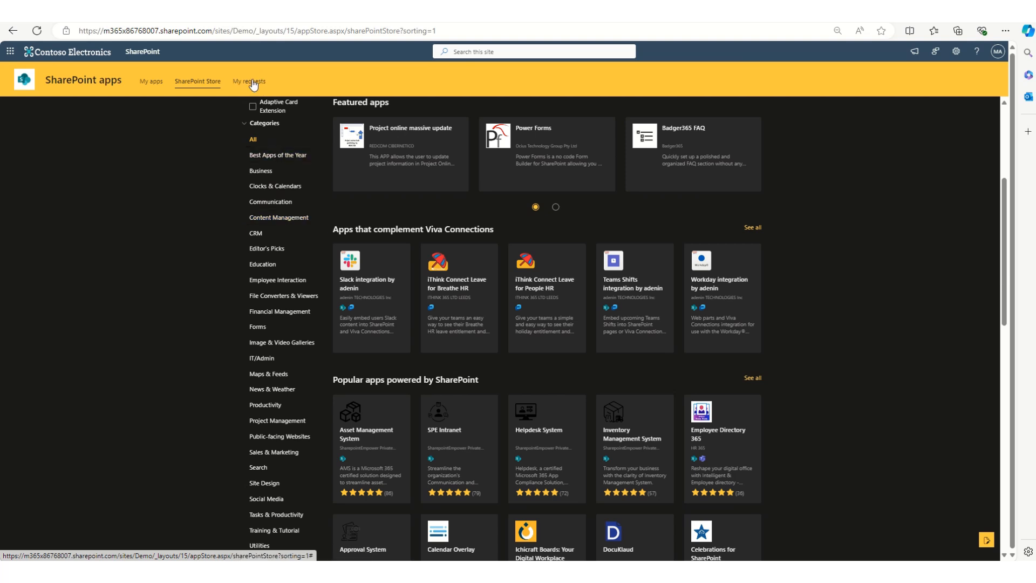
# Step: Check the list of submitted app requests and return to the site's available apps
pyautogui.click(254, 82)
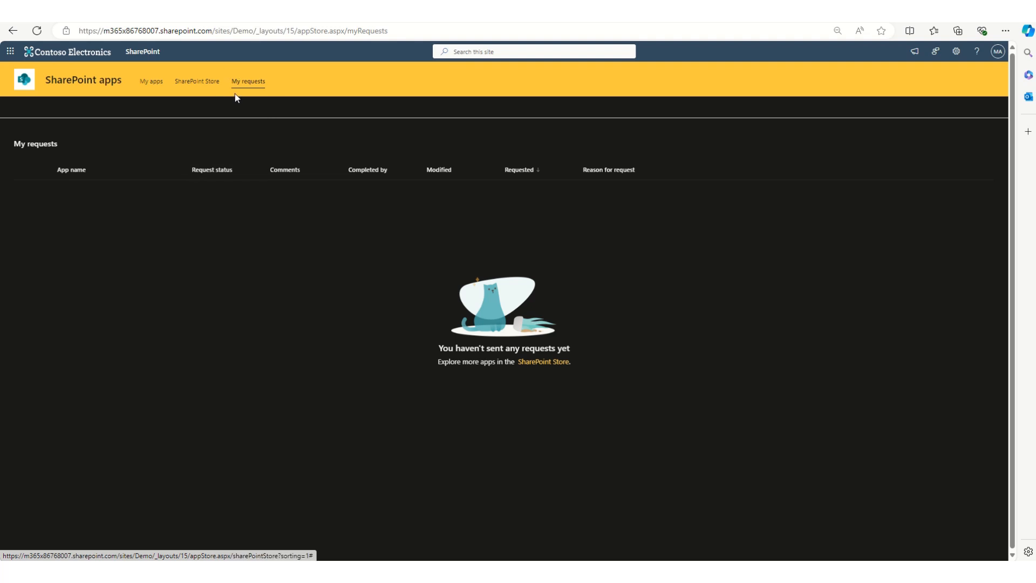
pyautogui.click(179, 91)
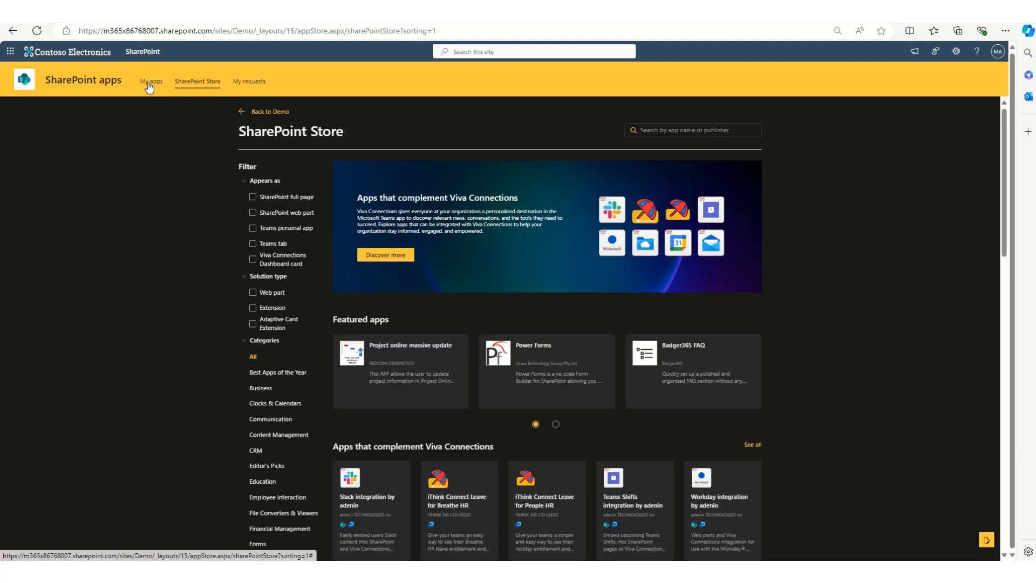
pyautogui.click(151, 81)
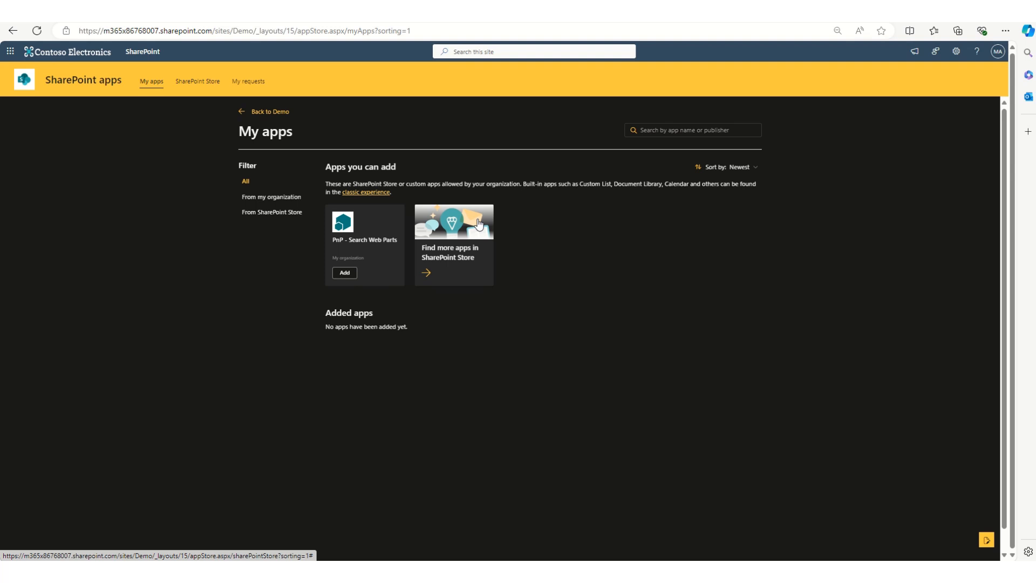
# Step: Switch the available apps to the classic experience and search them for "event"
pyautogui.click(369, 199)
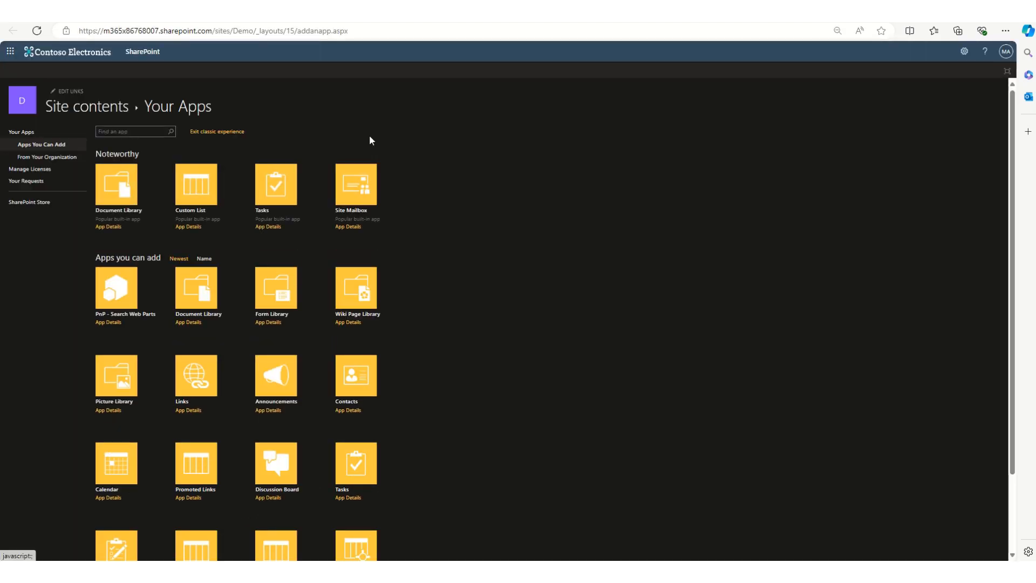
pyautogui.click(150, 132)
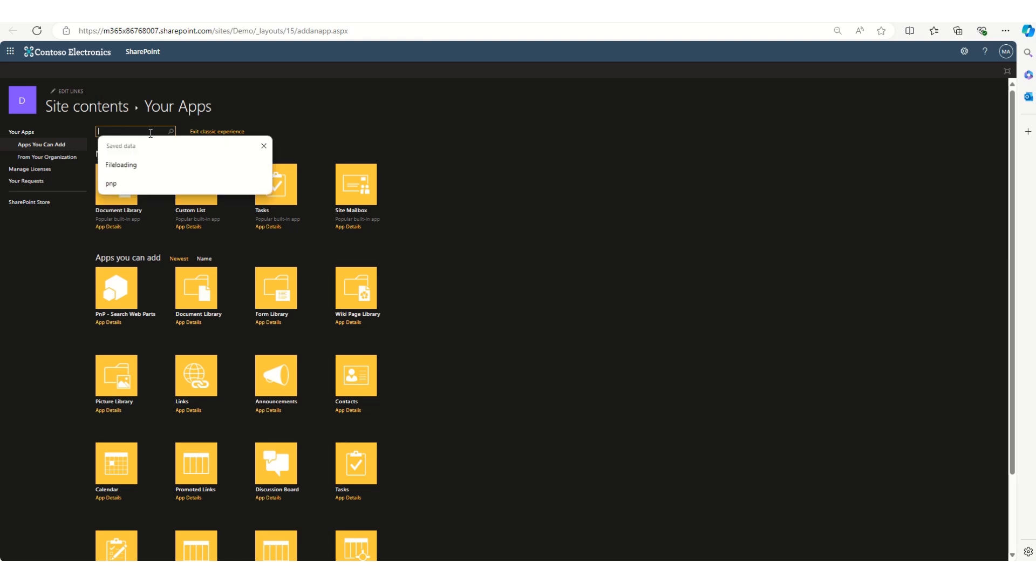
pyautogui.write('event')
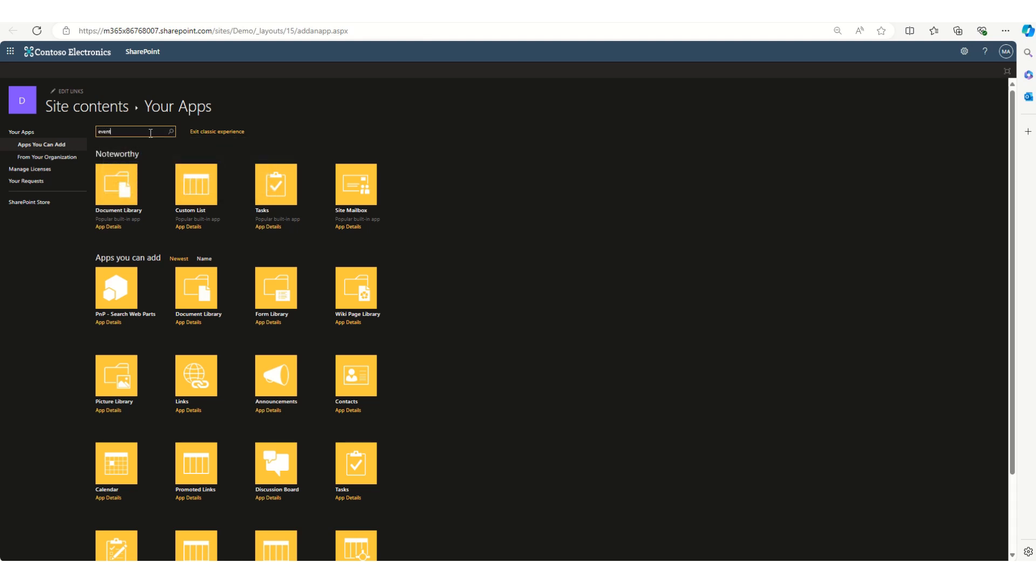
pyautogui.click(170, 132)
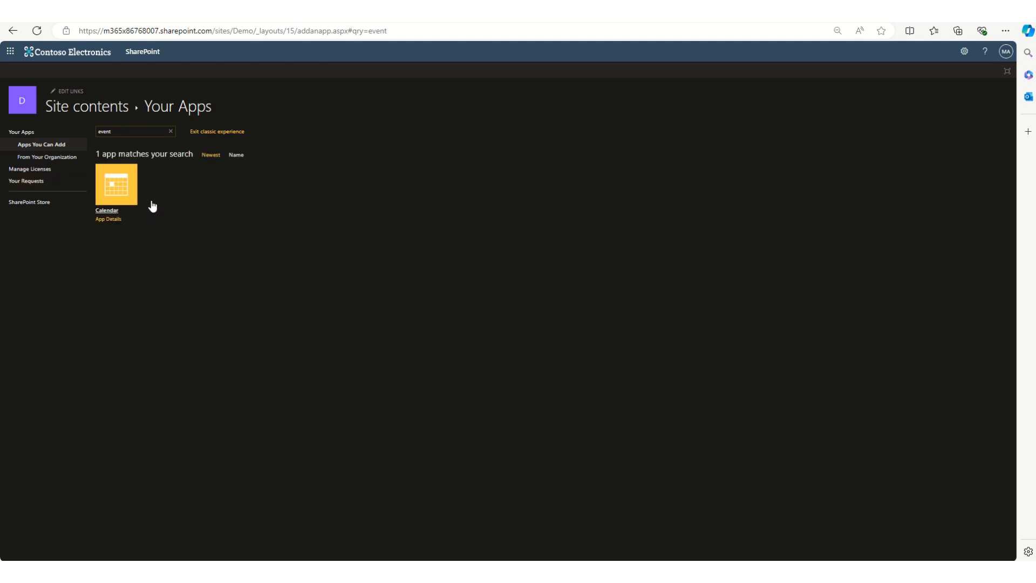
# Step: Add a Calendar app named EventDemo through its advanced options, without sharing members' schedules
pyautogui.click(113, 207)
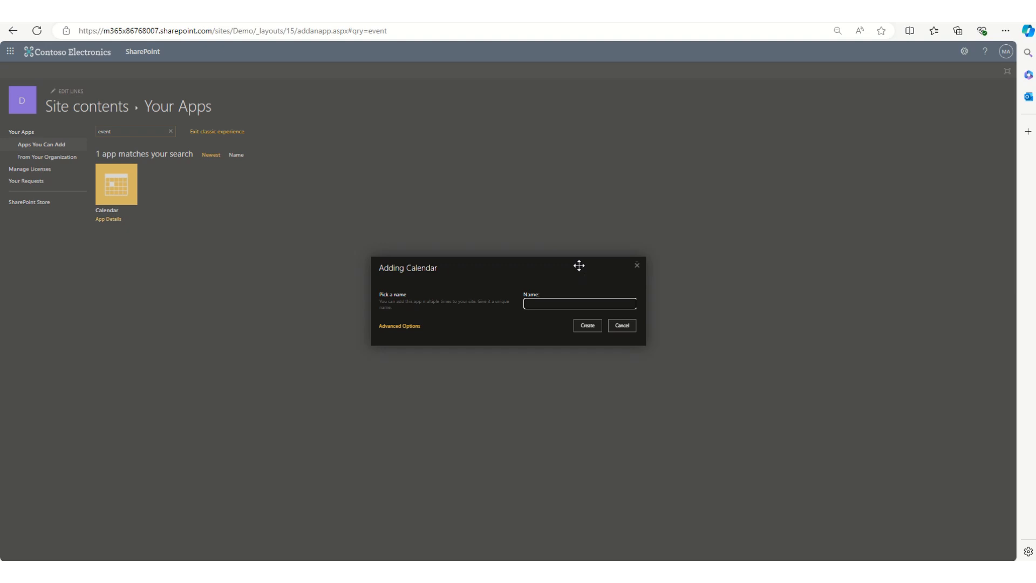
pyautogui.write('EventDemo')
pyautogui.click(412, 327)
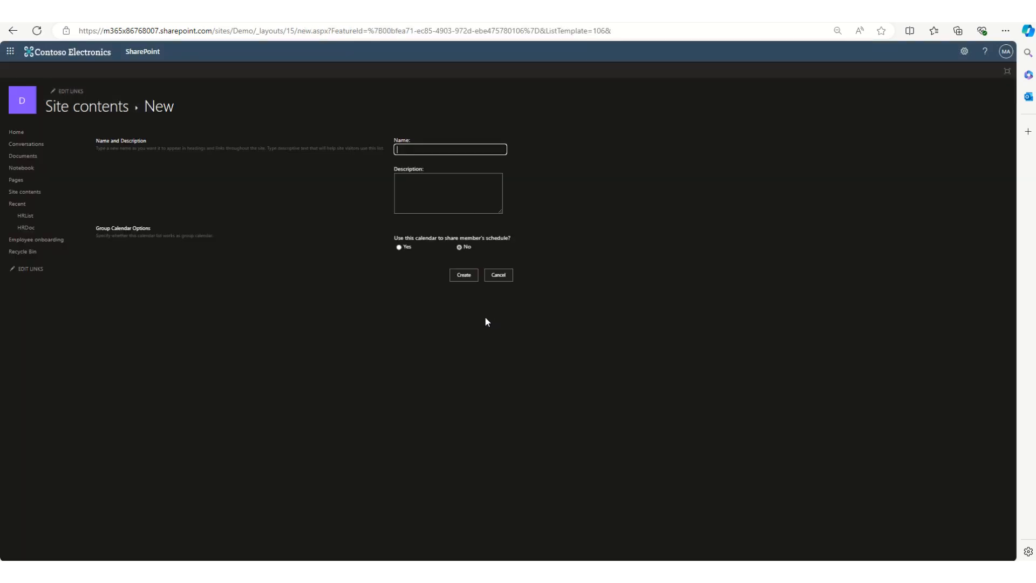
pyautogui.write('Event')
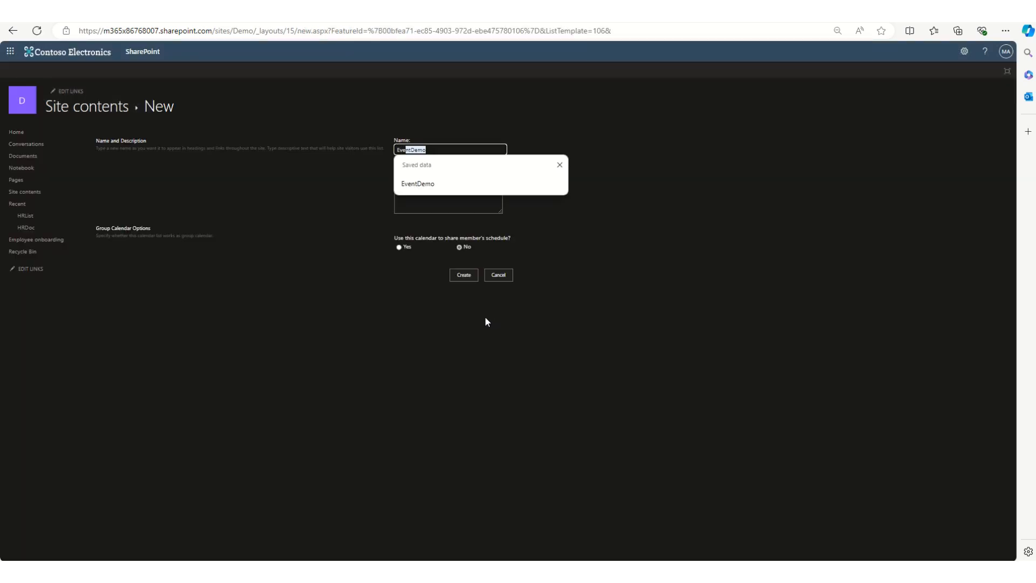
pyautogui.write('Demo')
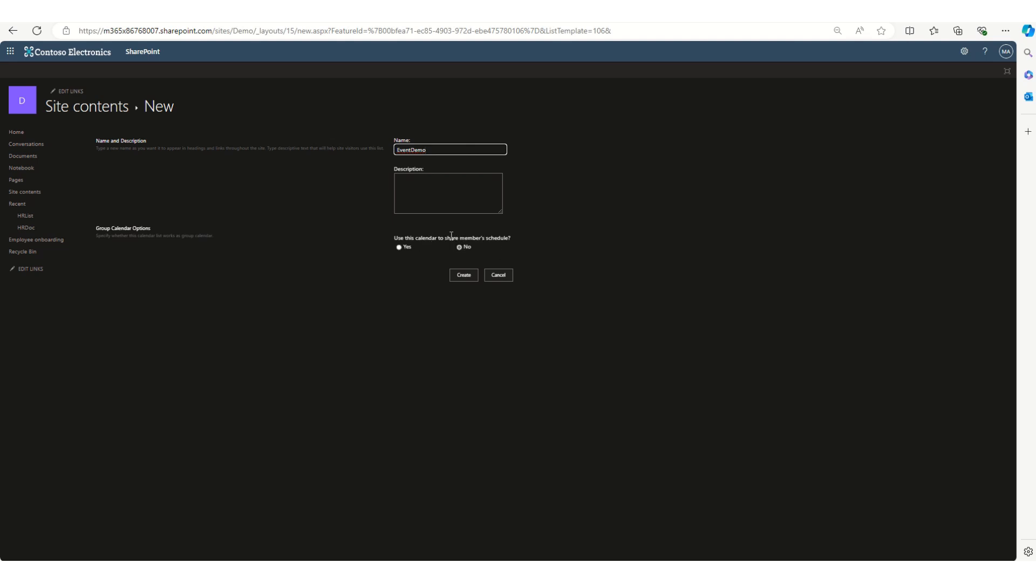
pyautogui.click(468, 274)
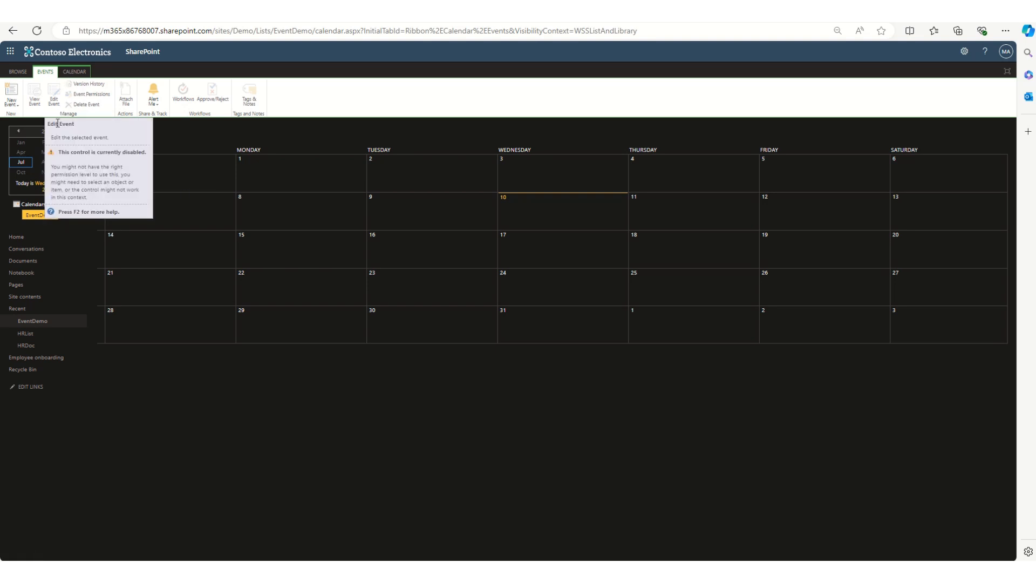
# Step: Start a new event in the EventDemo calendar titled "Team Launch" with the location "Board Room"
pyautogui.click(11, 103)
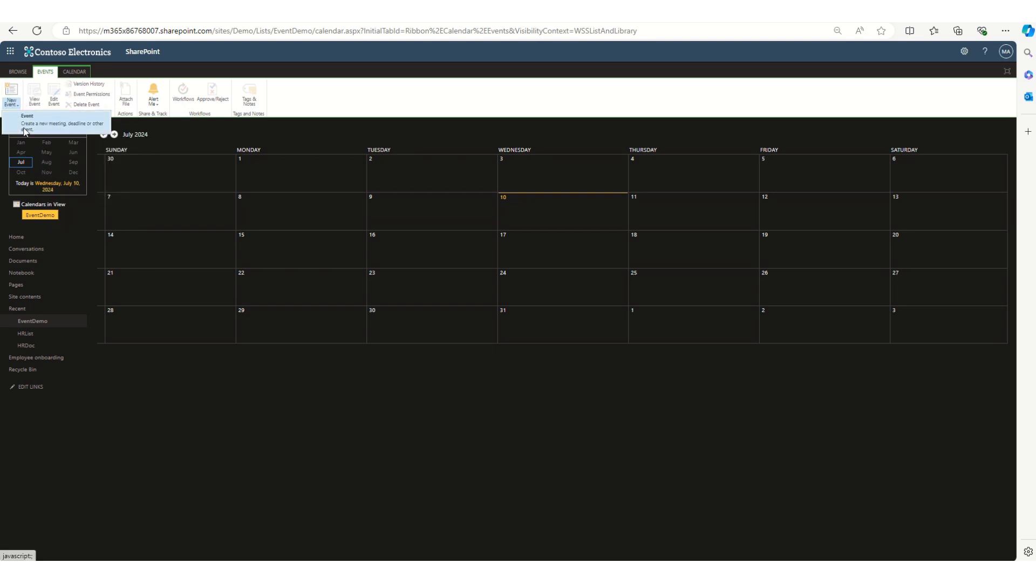
pyautogui.click(54, 127)
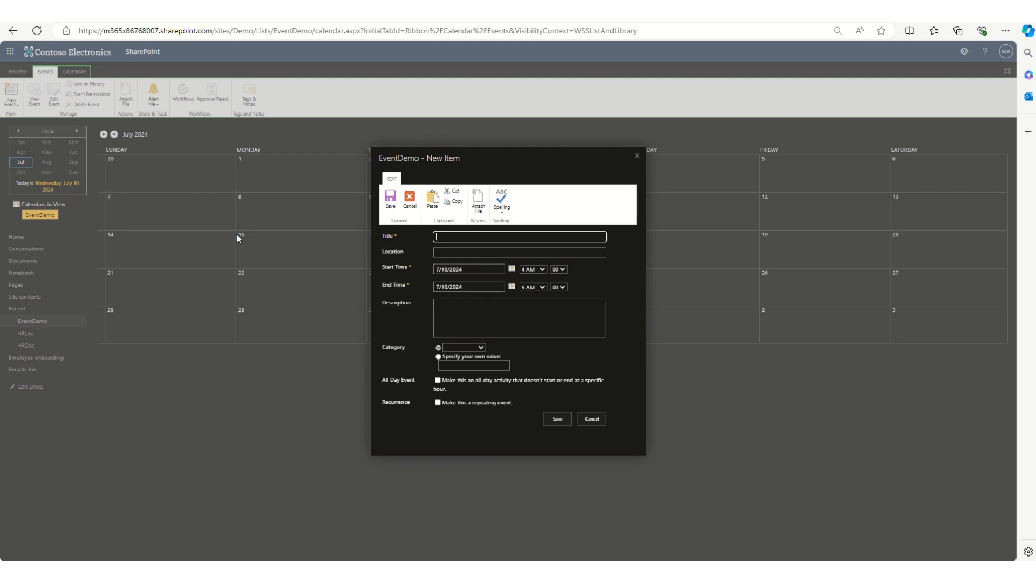
pyautogui.write('Team Launch')
pyautogui.click(459, 250)
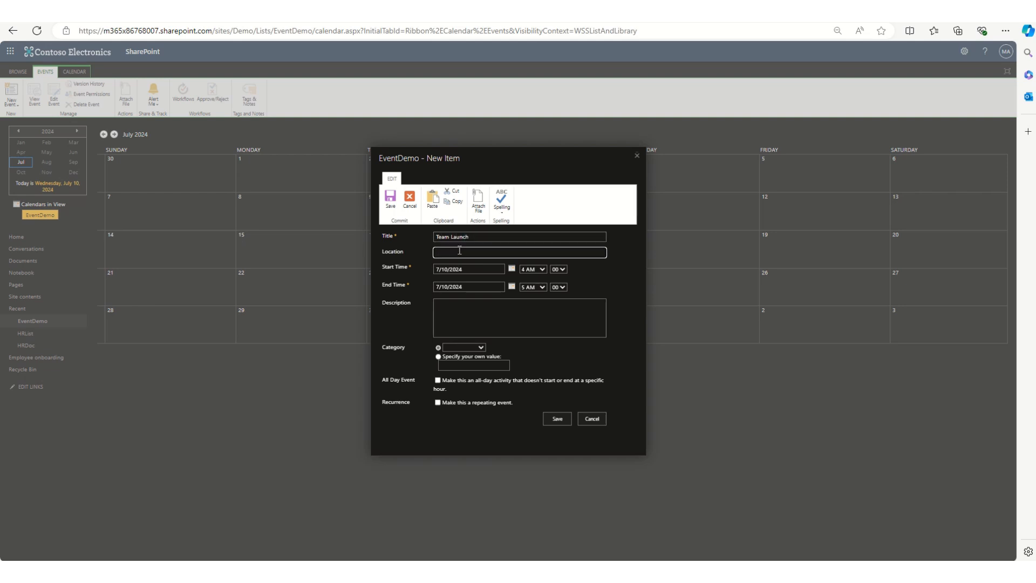
pyautogui.write('Board Room')
# Step: Schedule the Team Launch event on 7/11/2024 from 8 AM to 9 AM
pyautogui.click(516, 273)
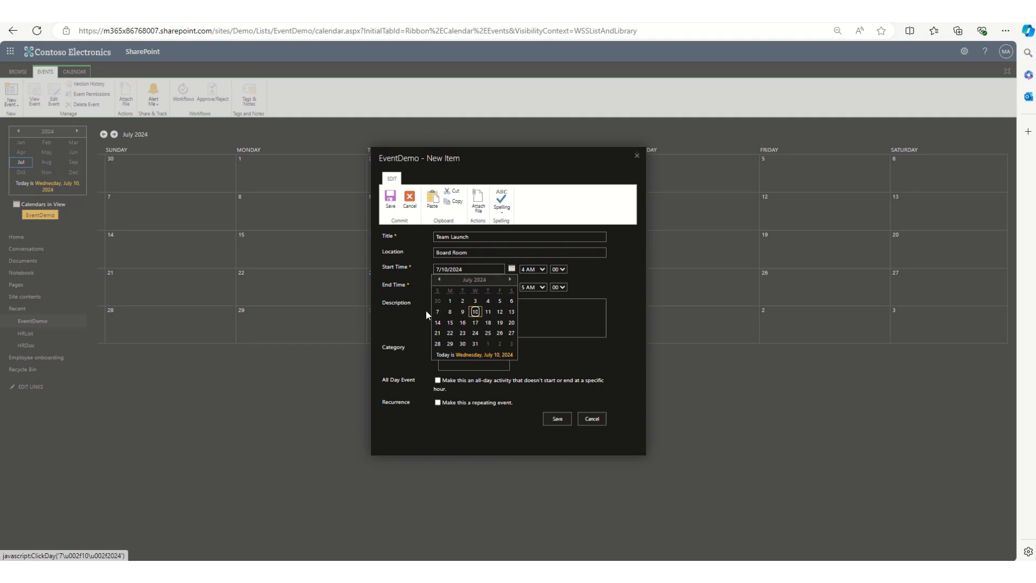
pyautogui.click(488, 312)
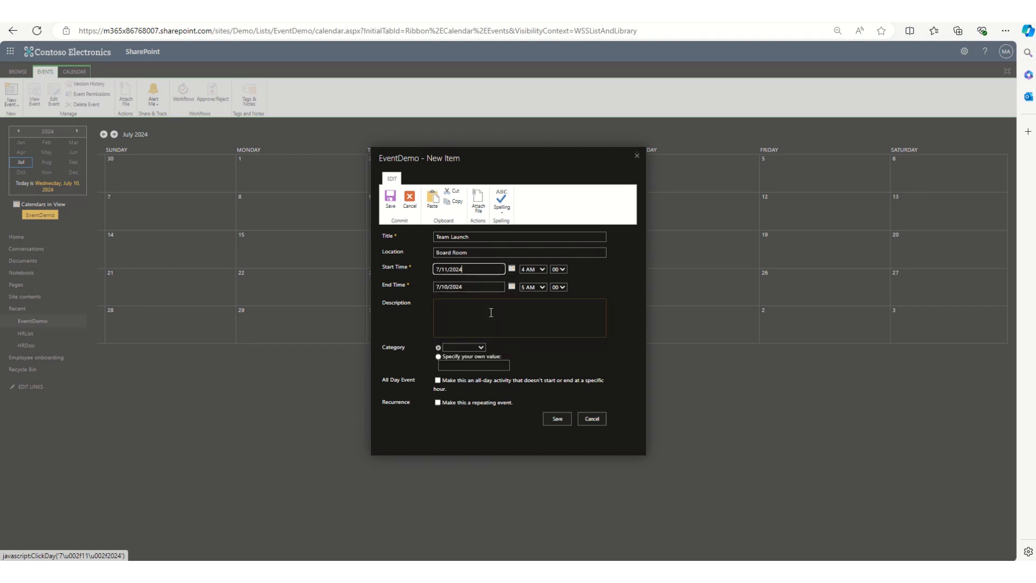
pyautogui.click(542, 270)
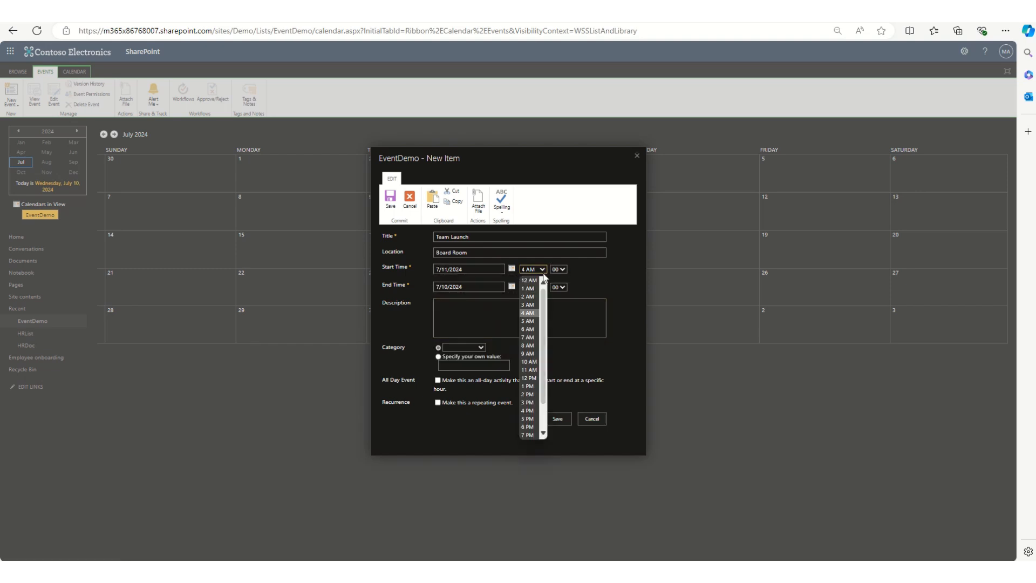
pyautogui.click(528, 346)
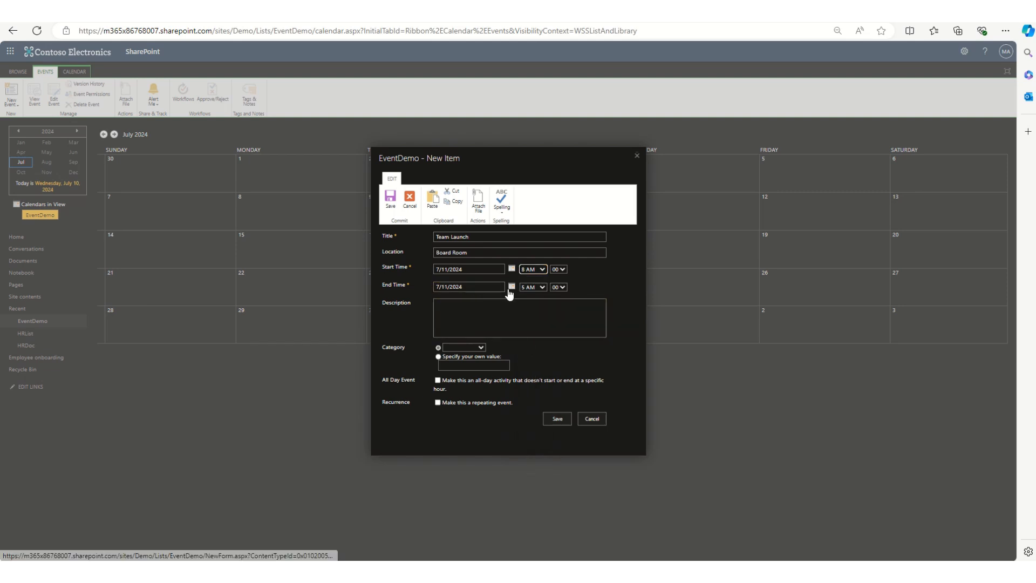
pyautogui.click(543, 287)
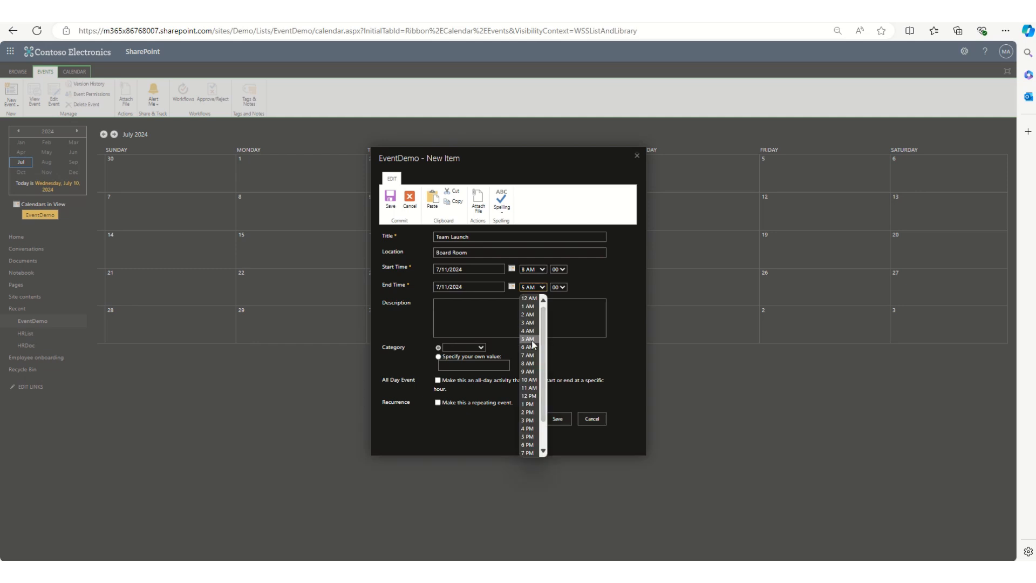
pyautogui.click(526, 371)
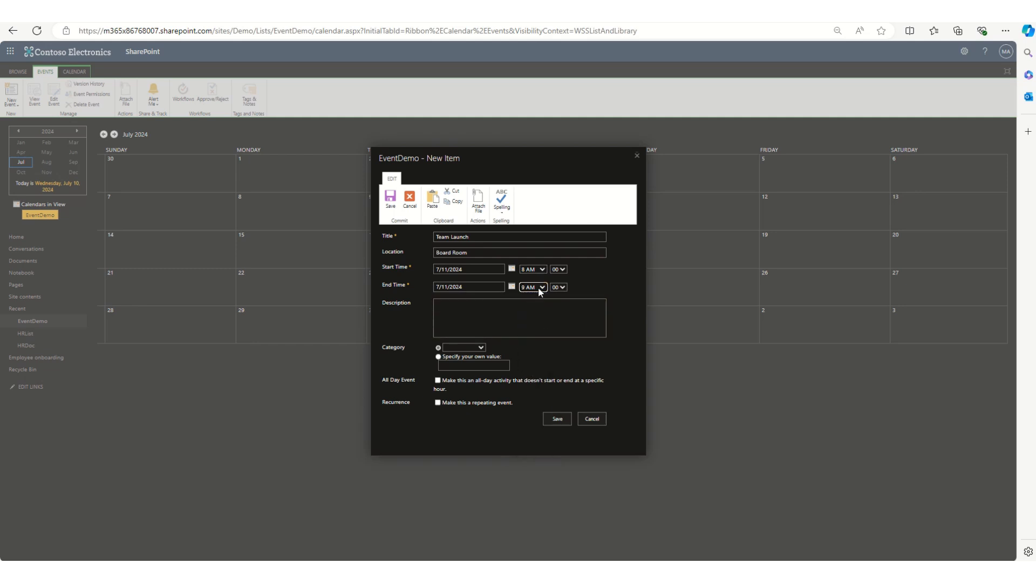
# Step: Enter the event description "Thias is ithe launching of a new team"
pyautogui.click(467, 315)
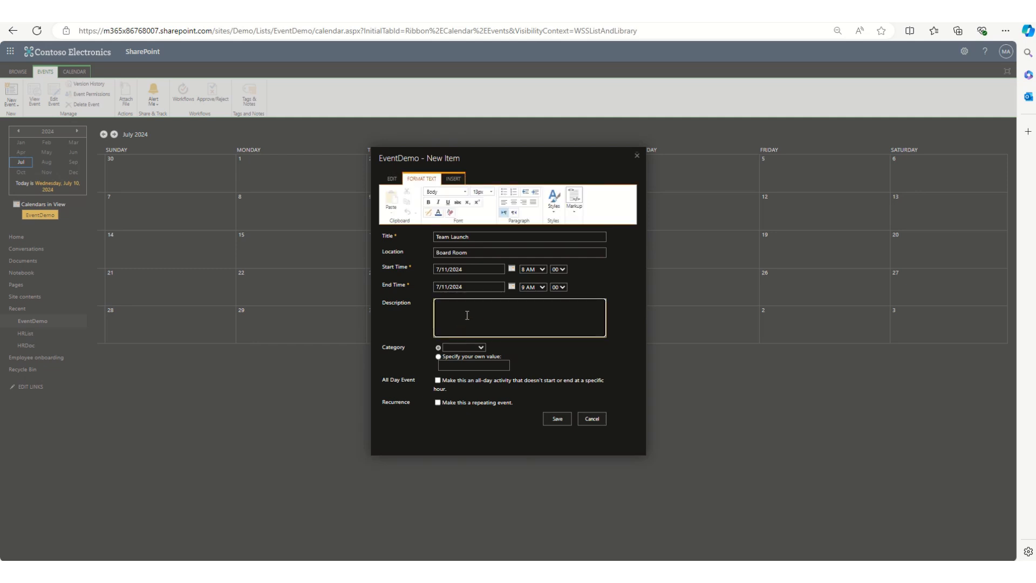
pyautogui.write('Hello')
pyautogui.press('BackSpace')
pyautogui.press('BackSpace')
pyautogui.press('BackSpace')
pyautogui.press('BackSpace')
pyautogui.press('BackSpace')
pyautogui.press('BackSpace')
pyautogui.write('Thias is ithe launching of a new team')
# Step: Set the event's category to the predefined value Meeting rather than a custom one
pyautogui.click(478, 347)
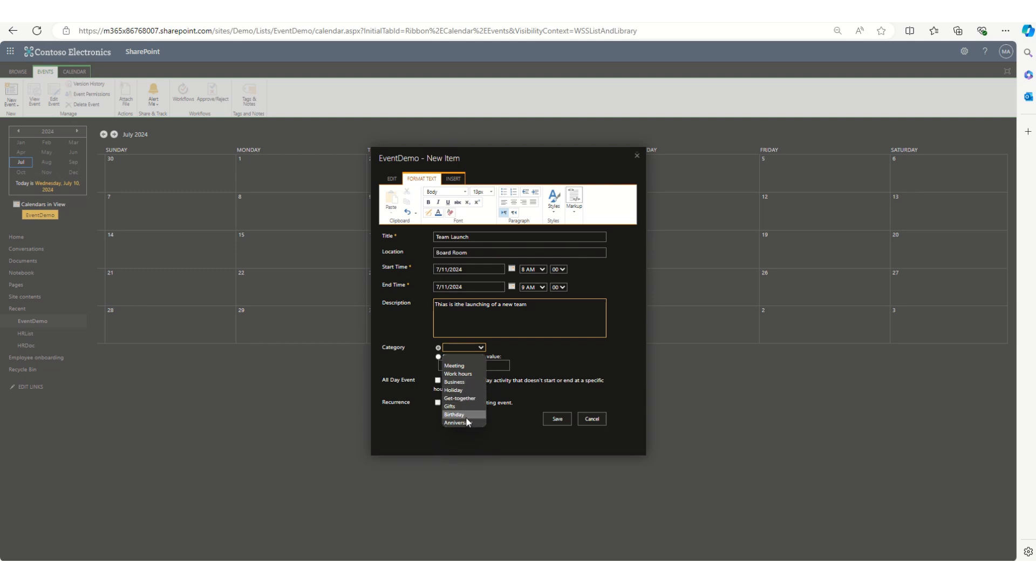
pyautogui.click(467, 367)
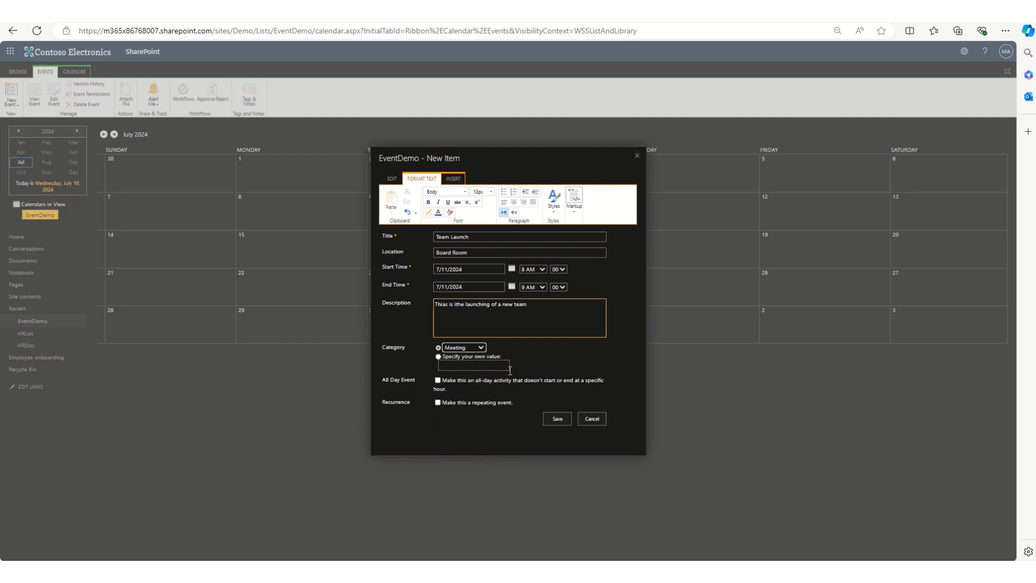
pyautogui.click(440, 357)
pyautogui.click(439, 348)
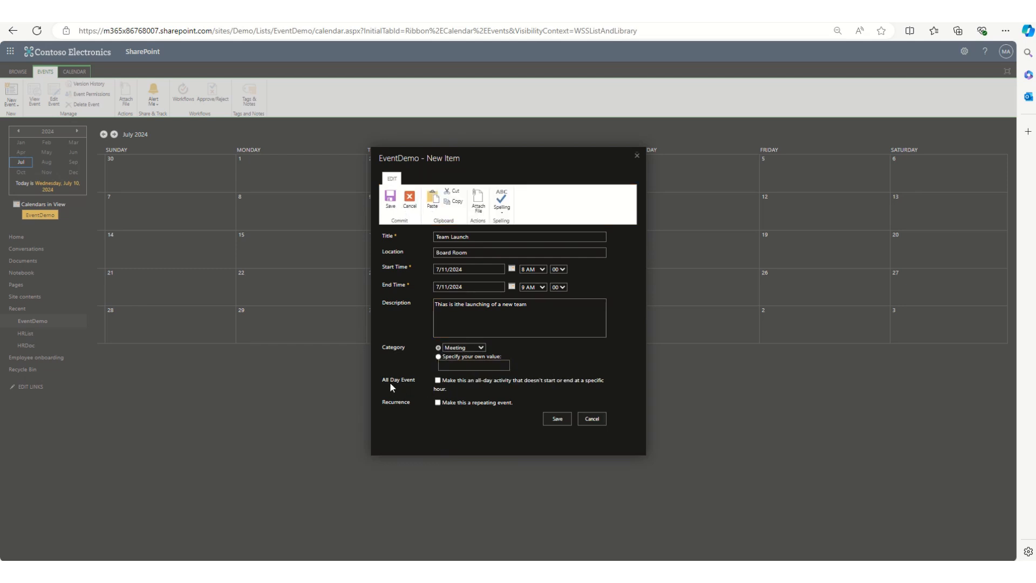
# Step: Make Team Launch an all-day, non-repeating event and save it
pyautogui.click(439, 382)
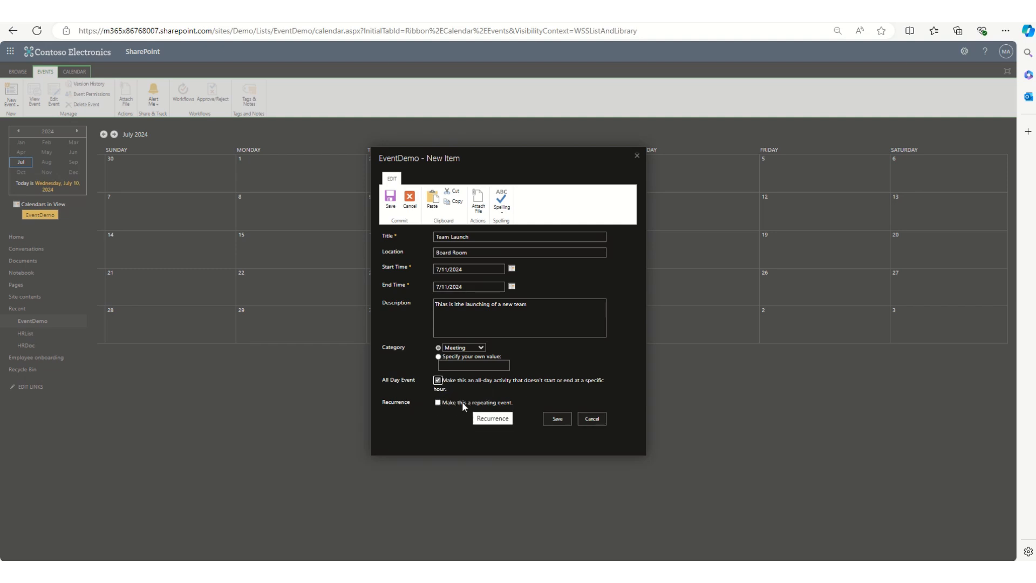
pyautogui.click(437, 403)
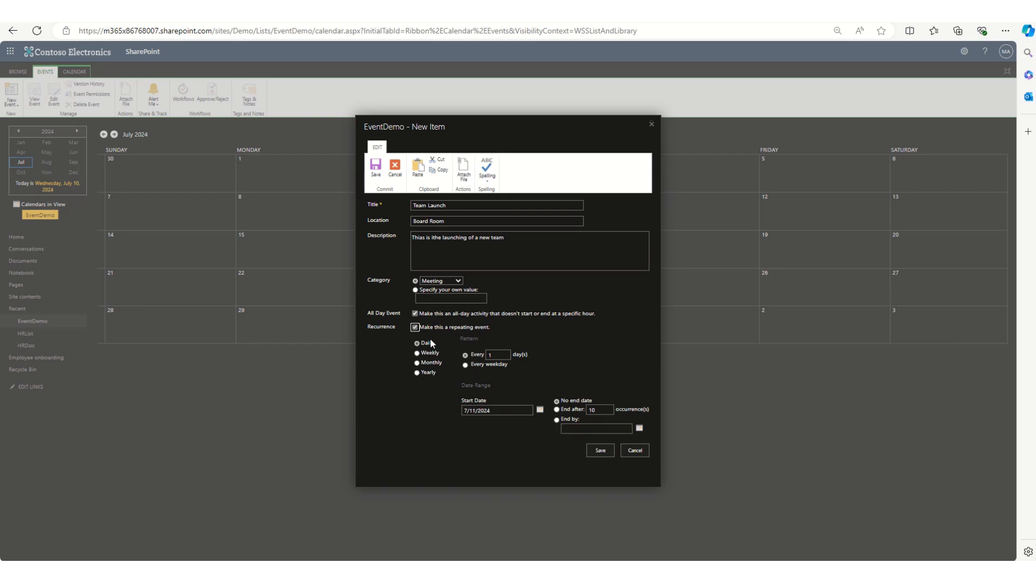
pyautogui.click(415, 328)
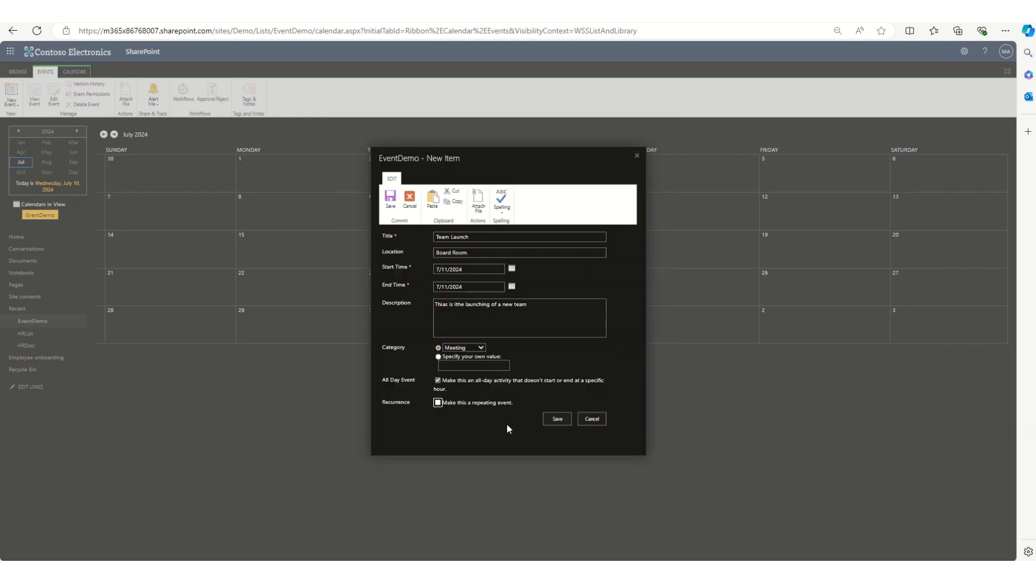
pyautogui.click(551, 416)
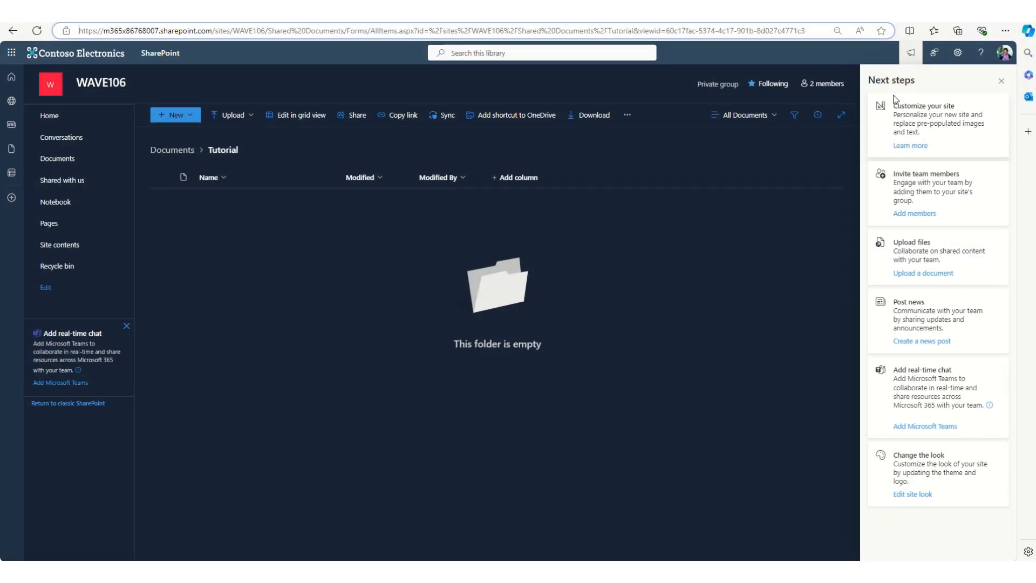
# Step: Check the signed-in account on the WAVE106 site and go to the Demo site by its address, sites/demo
pyautogui.click(1001, 80)
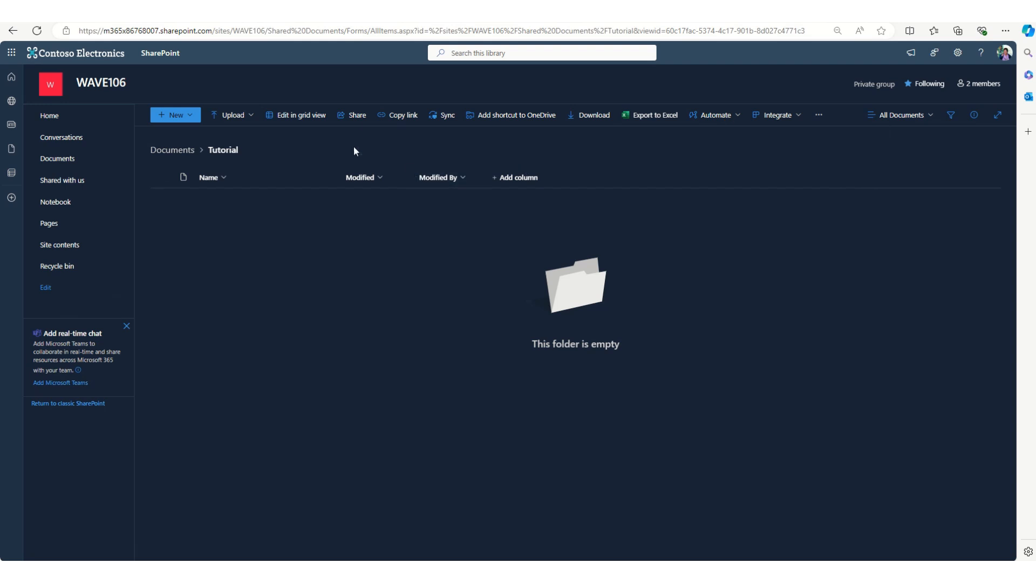
pyautogui.click(1002, 53)
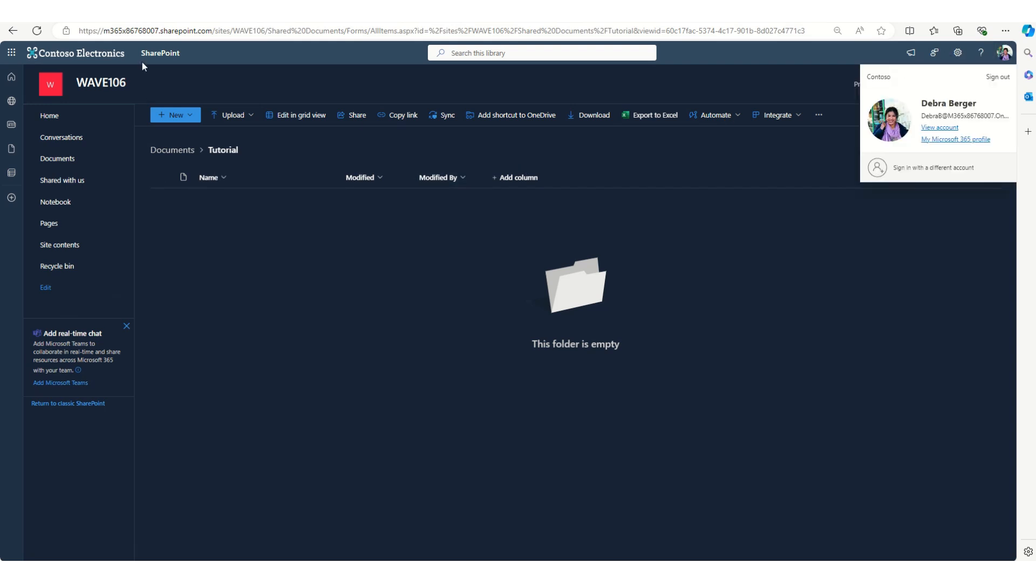
pyautogui.moveTo(232, 30); pyautogui.dragTo(995, 42)
pyautogui.write('Demo')
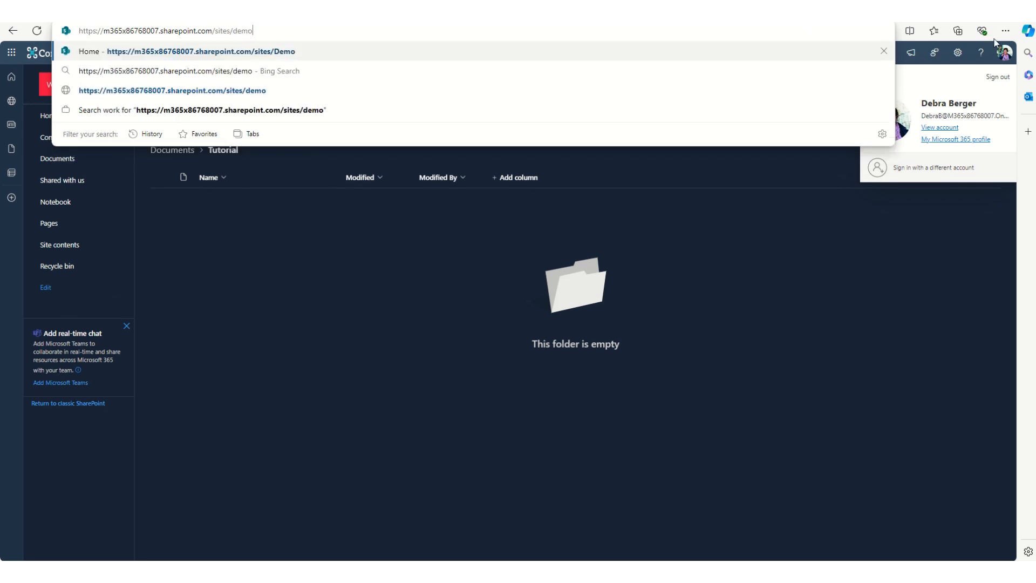
pyautogui.press('Return')
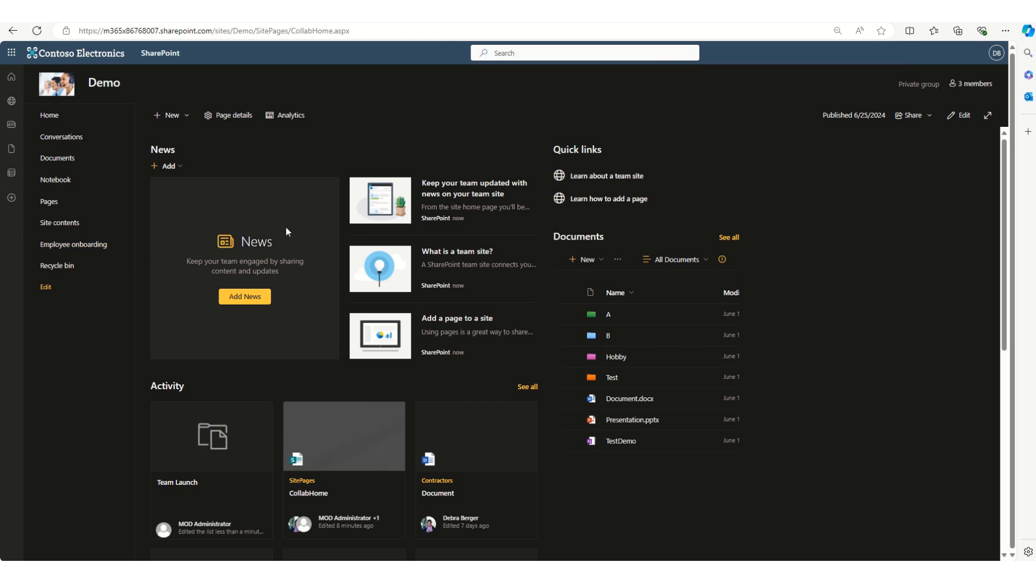
# Step: Look through the Demo home page, including its News, Documents and Activity sections, for the new event
pyautogui.scroll(-2, 310, 265)
pyautogui.scroll(-2, 311, 269)
pyautogui.scroll(4, 310, 268)
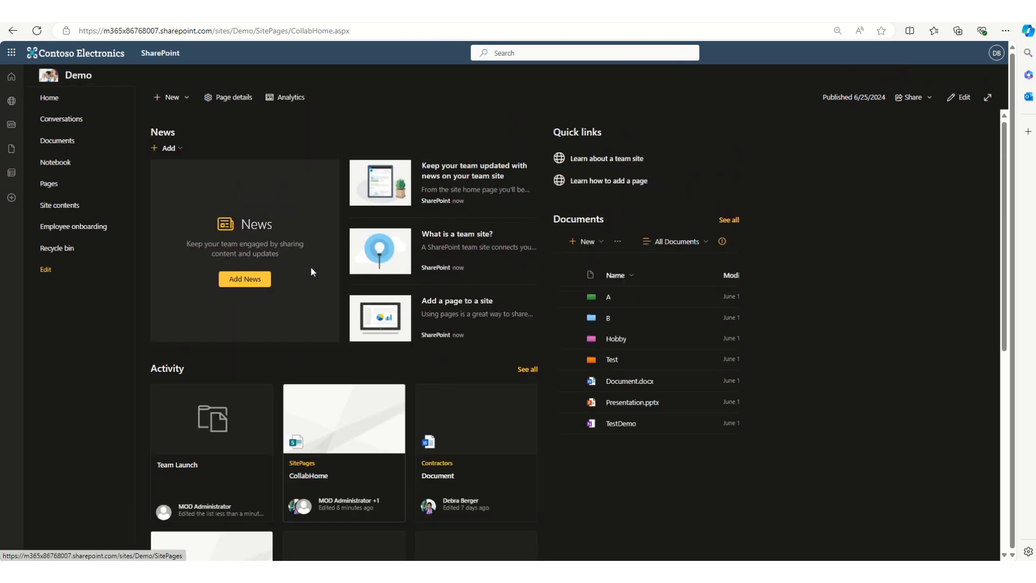
pyautogui.scroll(-1, 310, 268)
pyautogui.scroll(1, 311, 271)
pyautogui.scroll(-6, 311, 271)
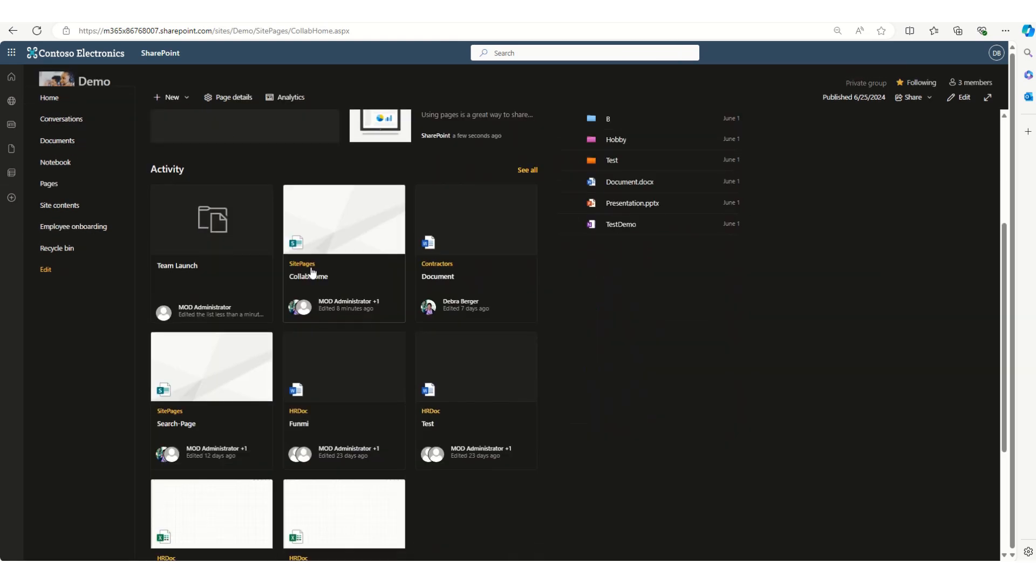
pyautogui.scroll(6, 311, 271)
pyautogui.scroll(1, 311, 271)
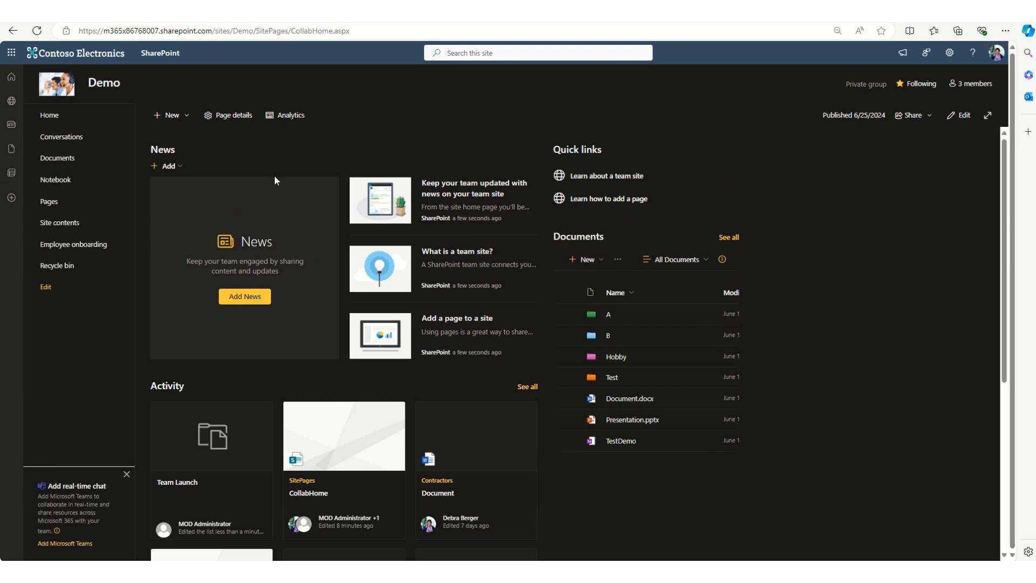
# Step: View the EventDemo and Events calendars from the Demo site's contents
pyautogui.click(83, 230)
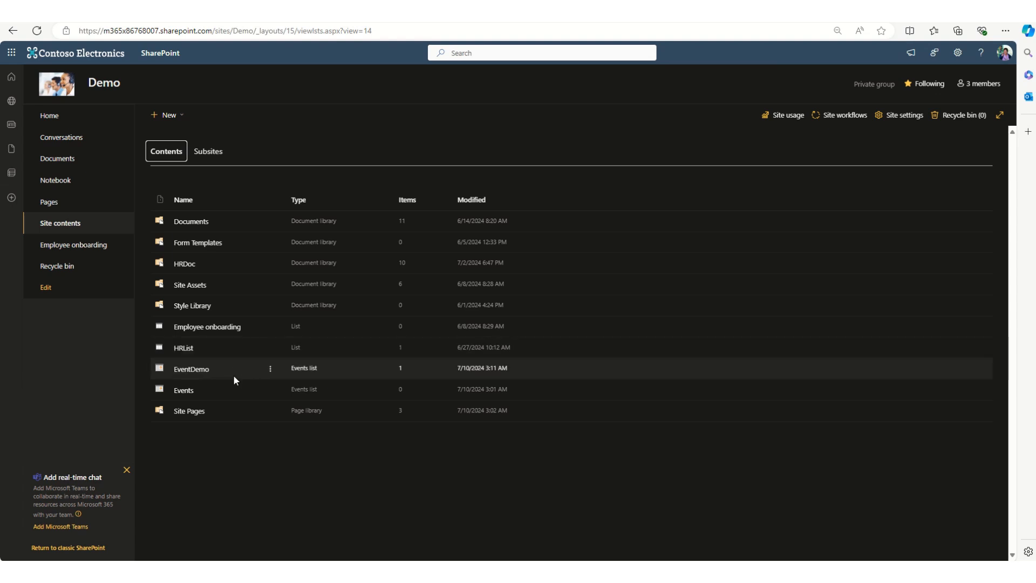
pyautogui.click(201, 372)
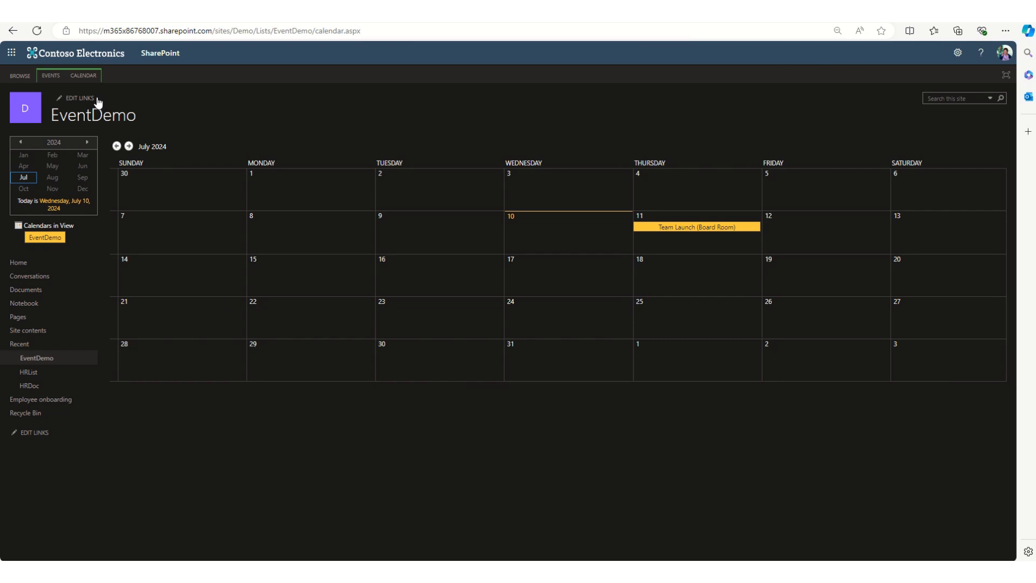
pyautogui.click(16, 34)
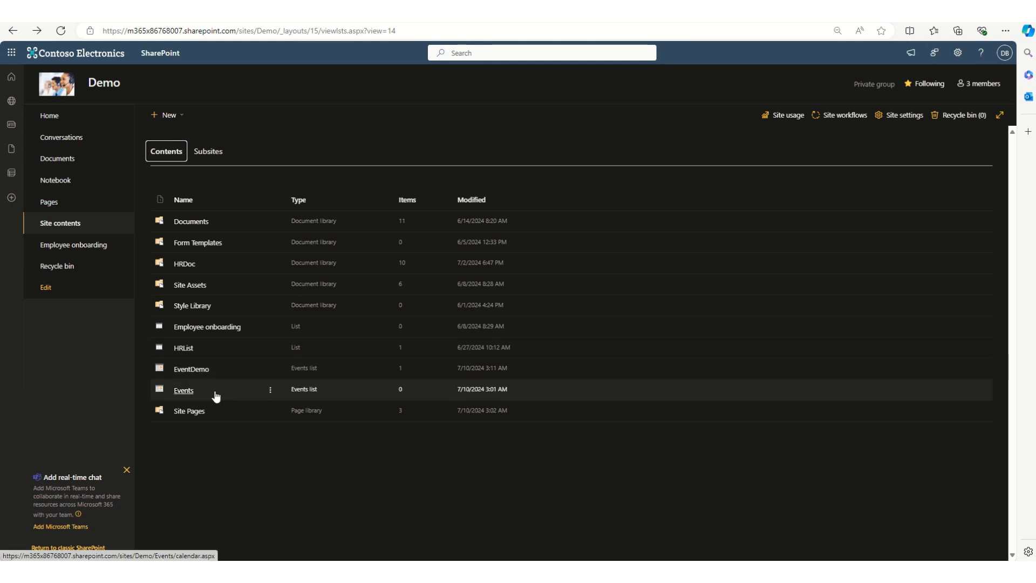
pyautogui.click(186, 392)
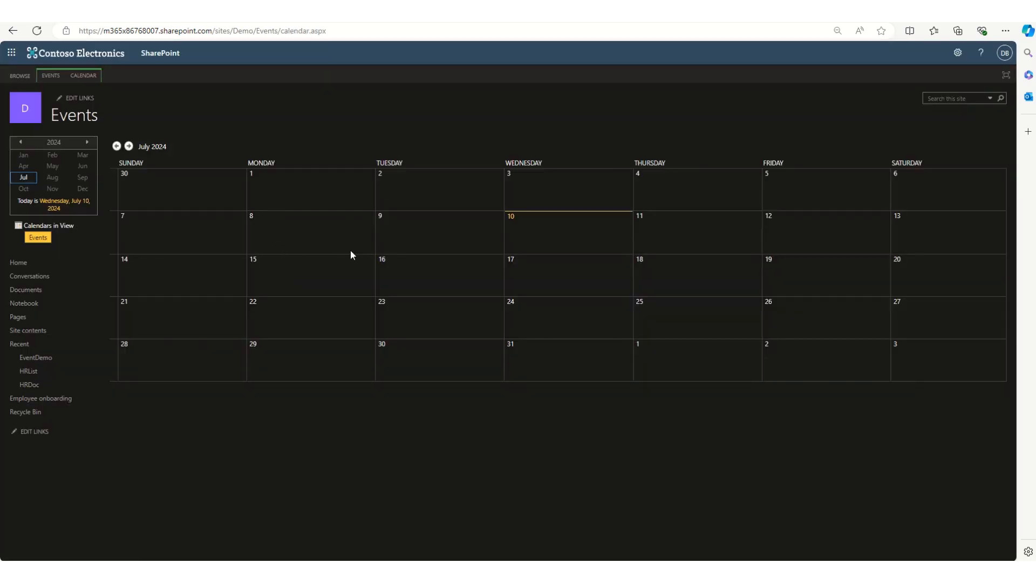
pyautogui.click(13, 31)
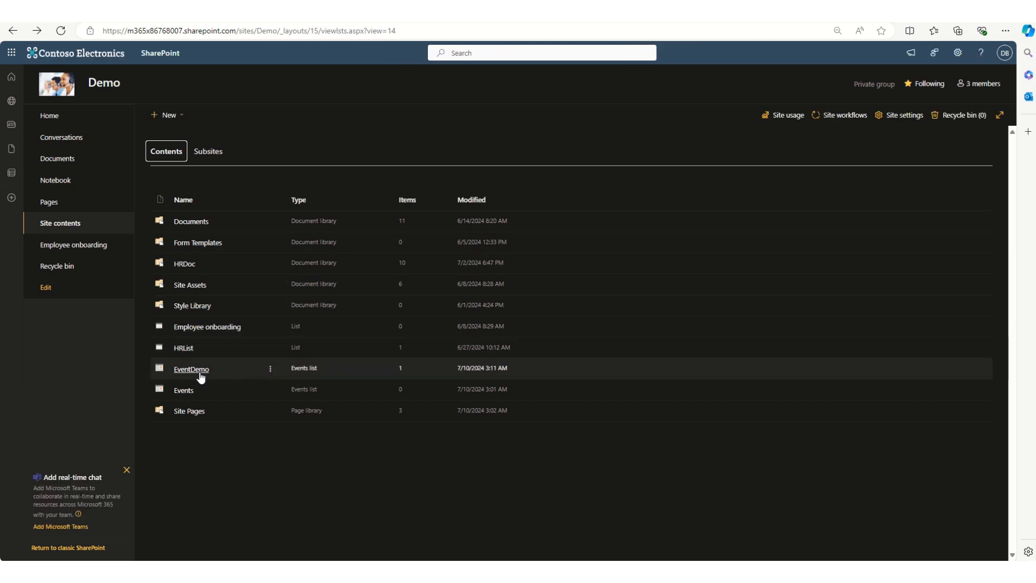
# Step: Start a new event in the EventDemo calendar titled "Company Meeting" with the location "Teams"
pyautogui.click(200, 370)
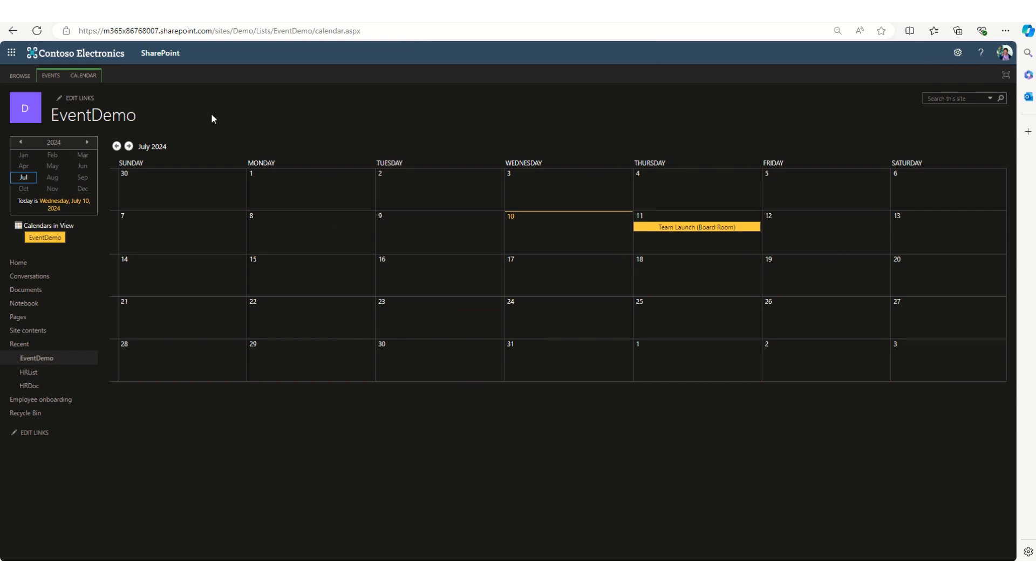
pyautogui.click(56, 77)
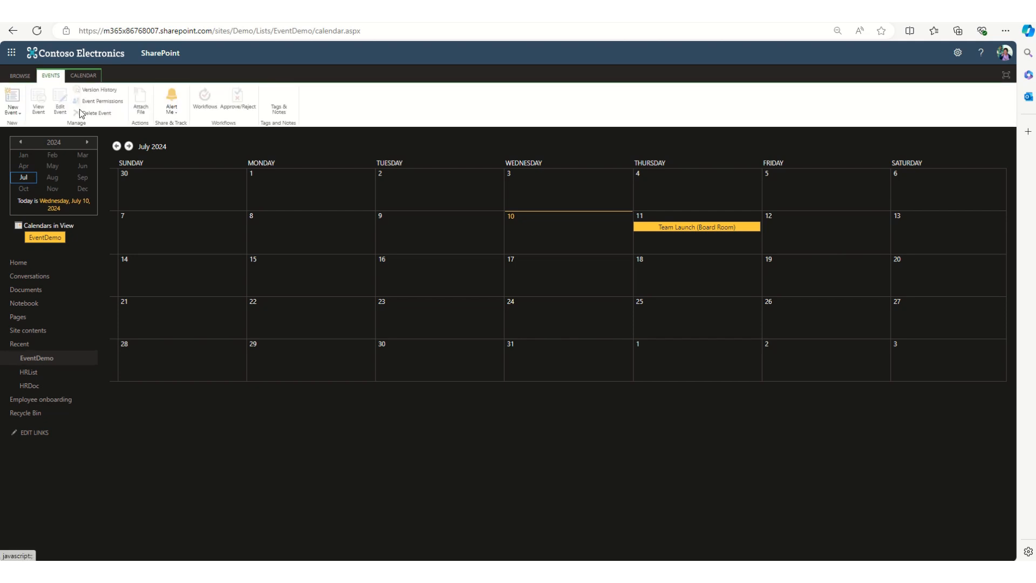
pyautogui.click(12, 113)
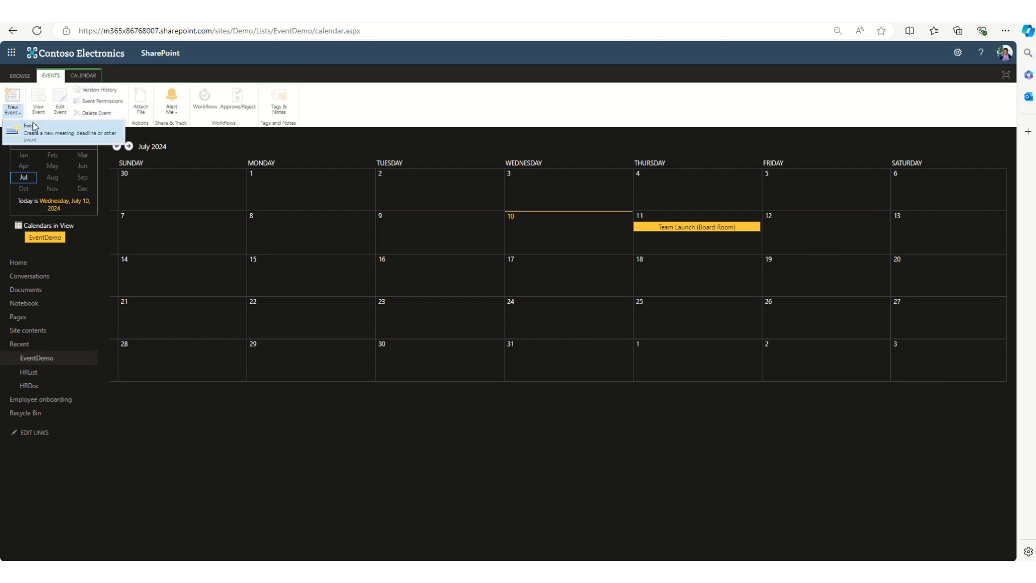
pyautogui.click(44, 135)
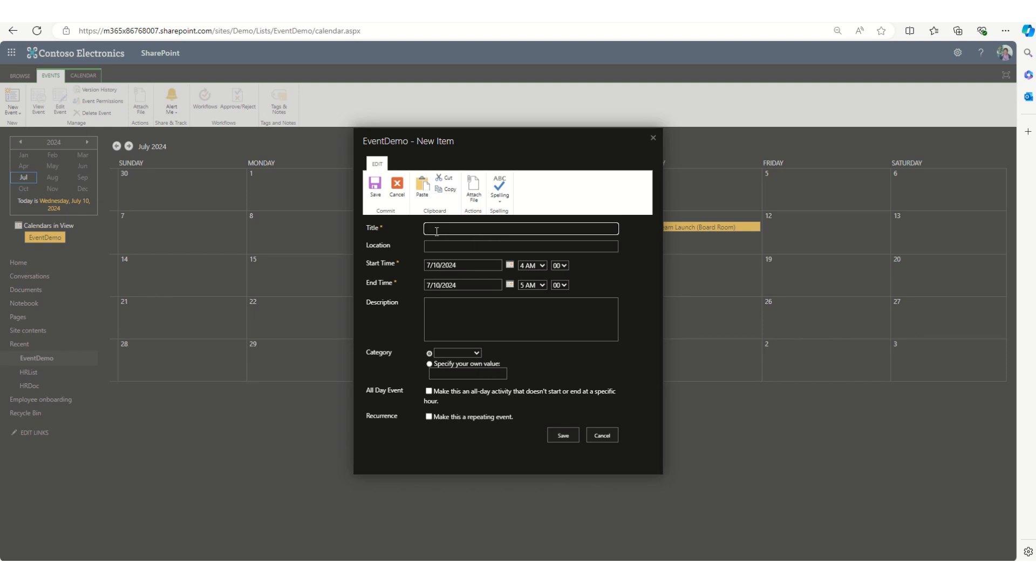
pyautogui.write('Company Meeting')
pyautogui.click(444, 247)
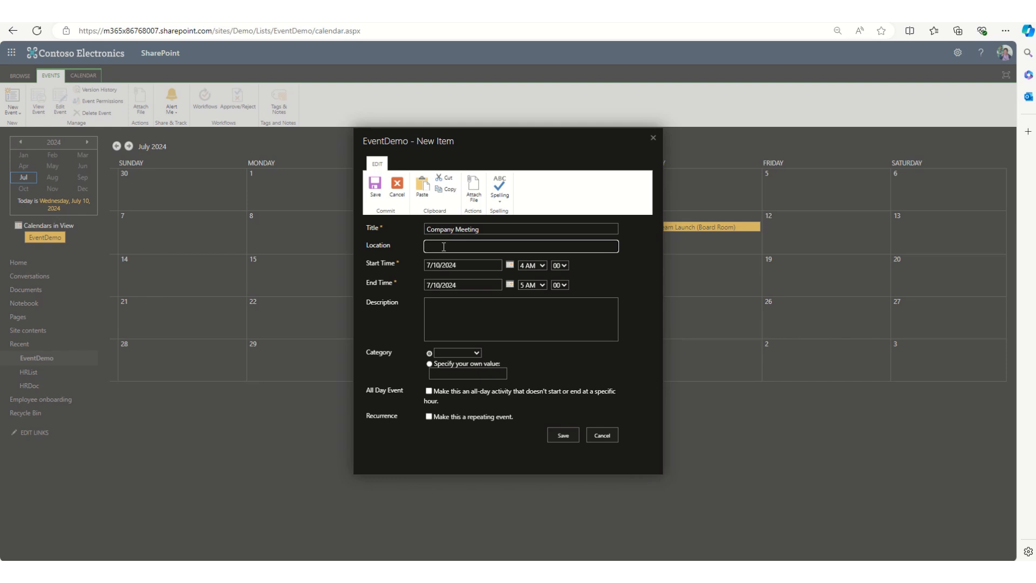
pyautogui.write('Teams')
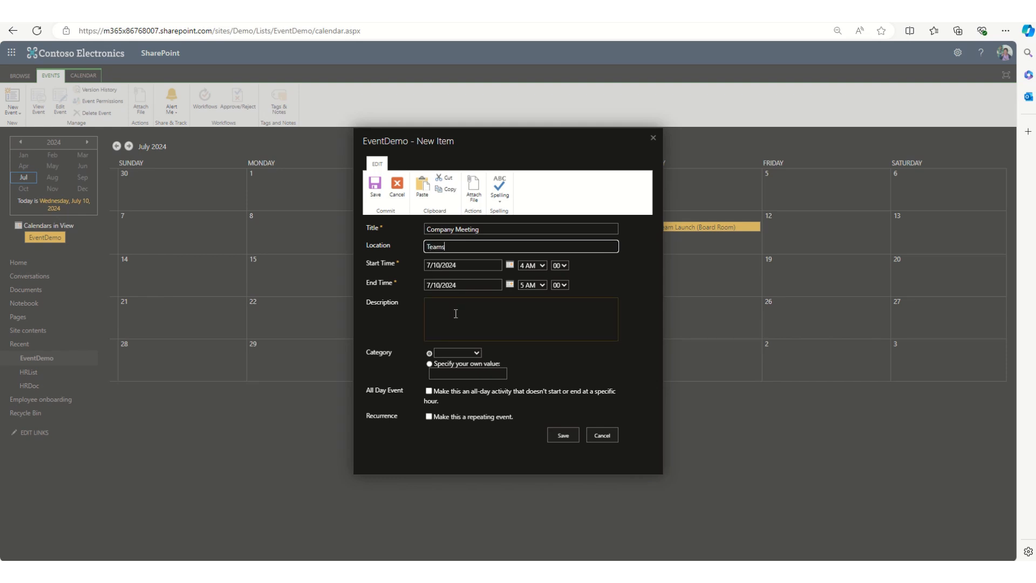
# Step: Set the Company Meeting event's category to Meeting and make it a repeating event
pyautogui.click(475, 354)
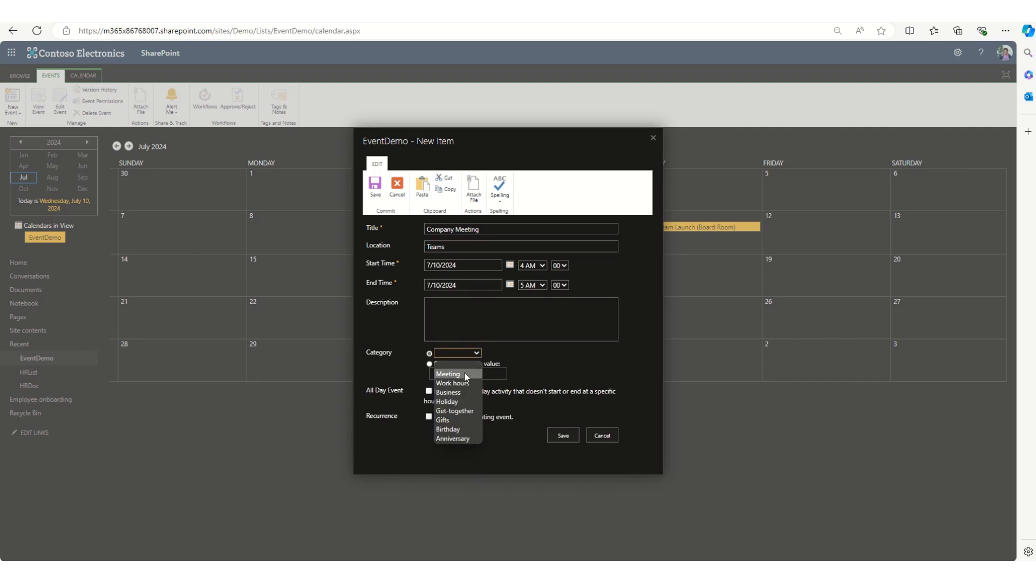
pyautogui.click(467, 375)
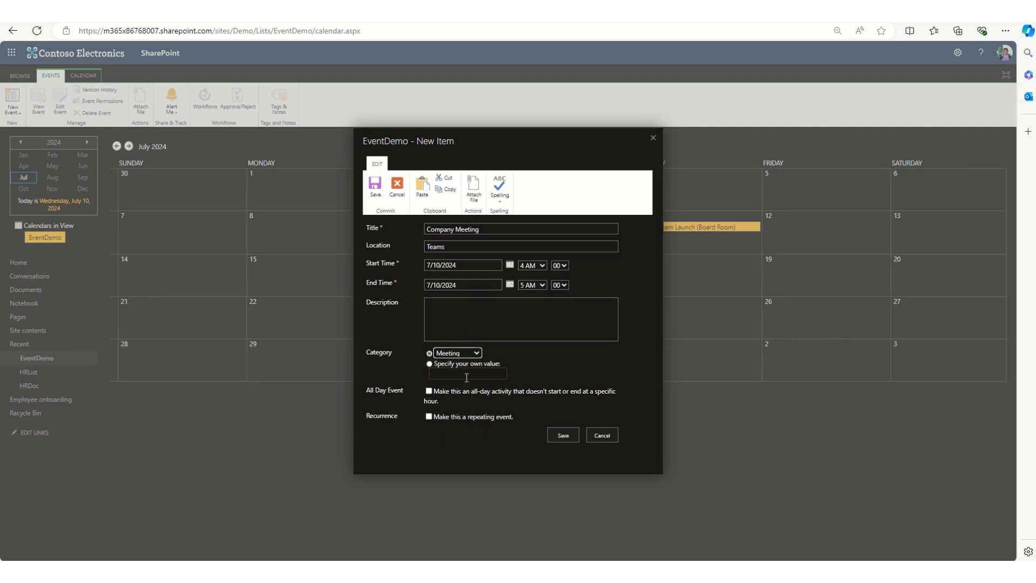
pyautogui.click(430, 417)
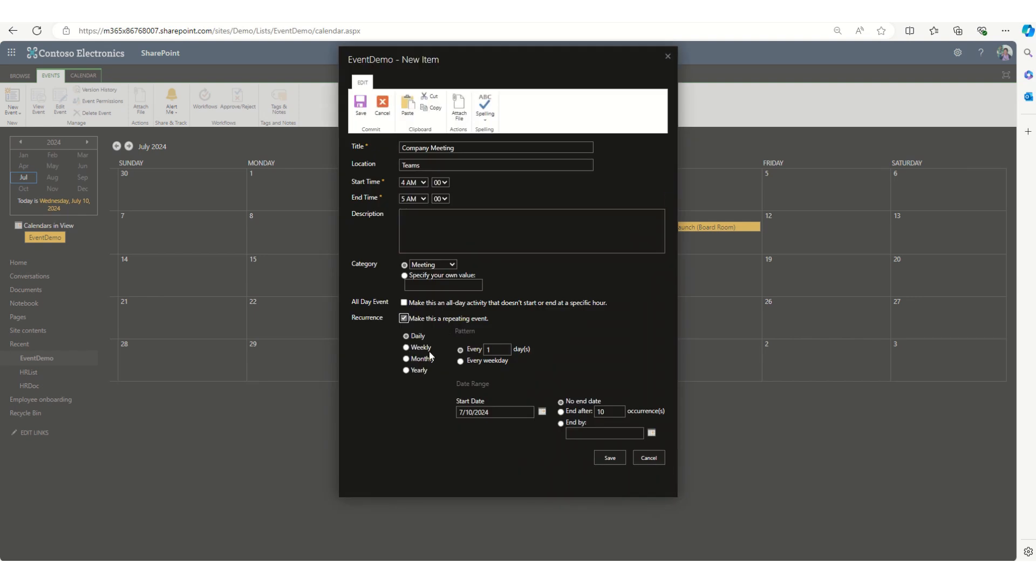
# Step: Set the Company Meeting event to repeat every weekday and its start time to 10 AM
pyautogui.click(471, 363)
pyautogui.click(652, 434)
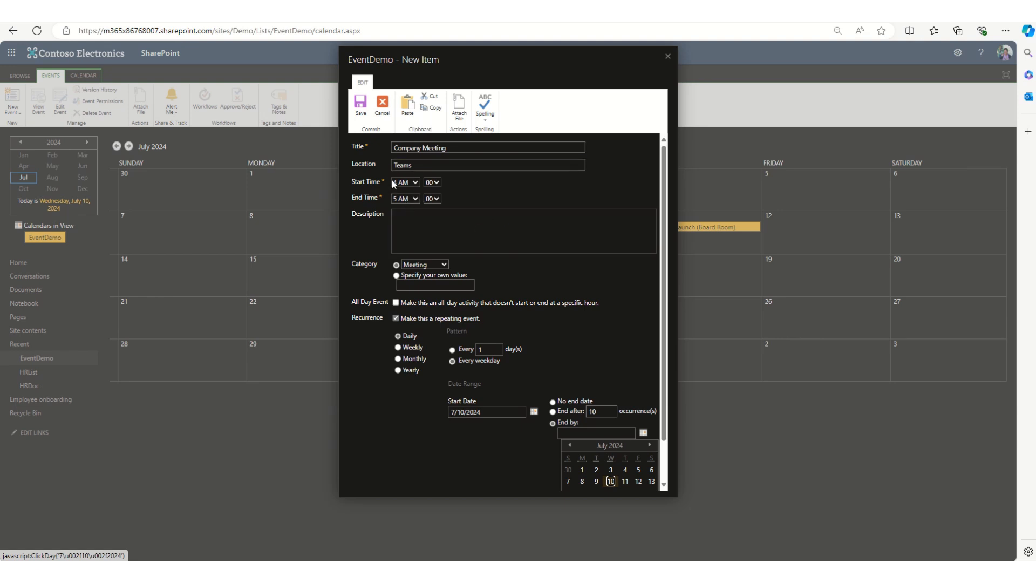
pyautogui.click(416, 183)
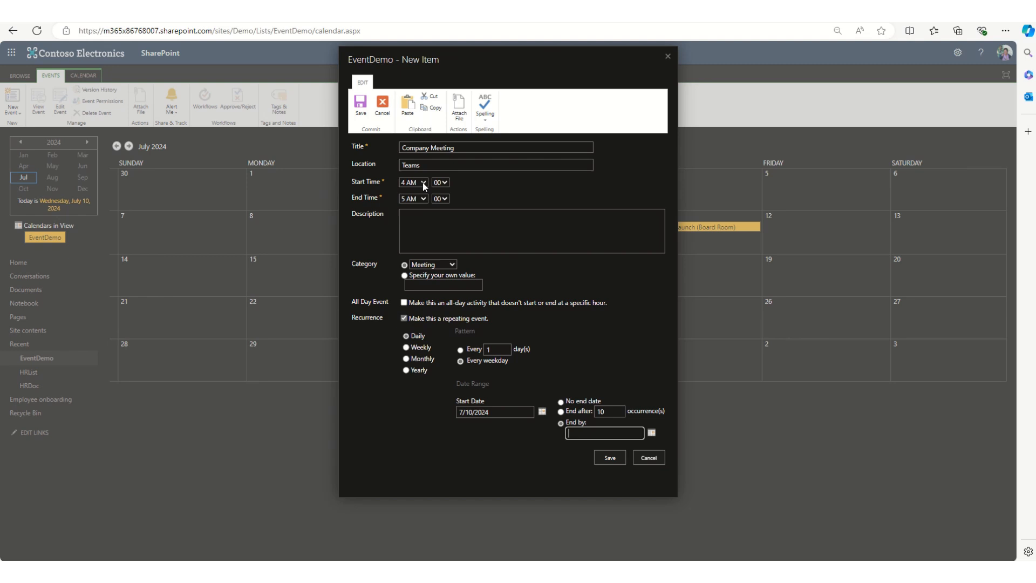
pyautogui.click(423, 182)
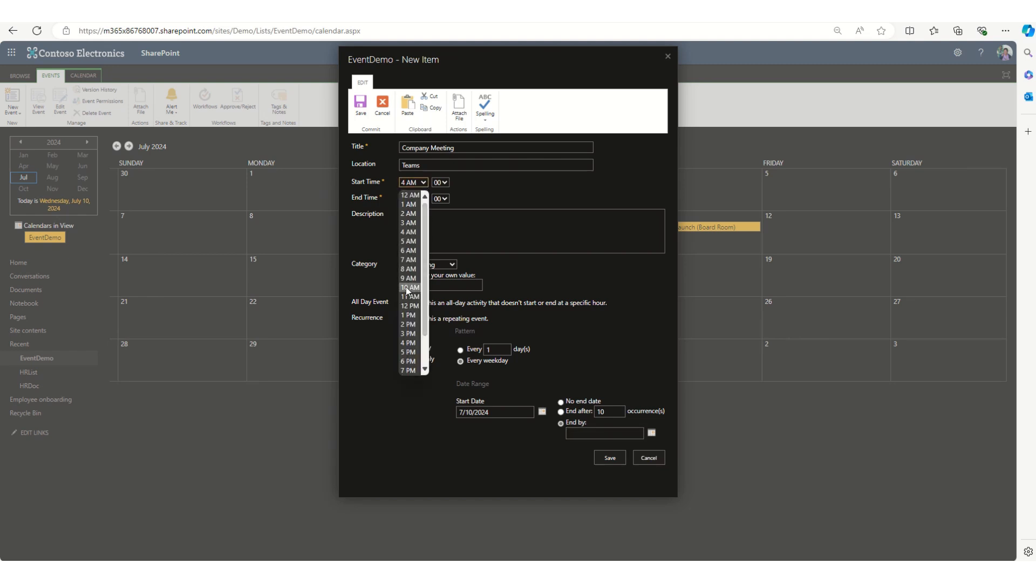
pyautogui.click(410, 269)
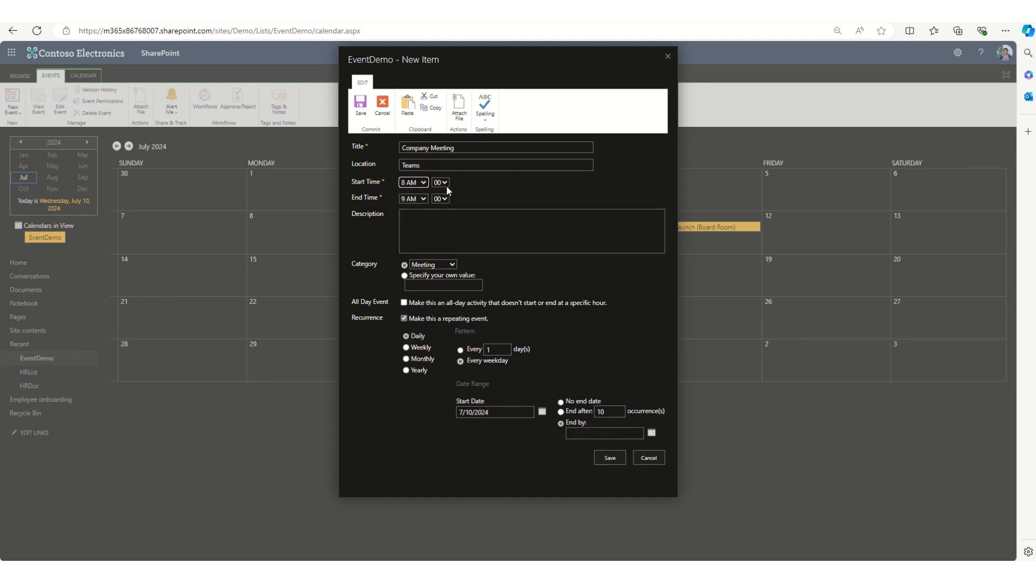
pyautogui.click(424, 184)
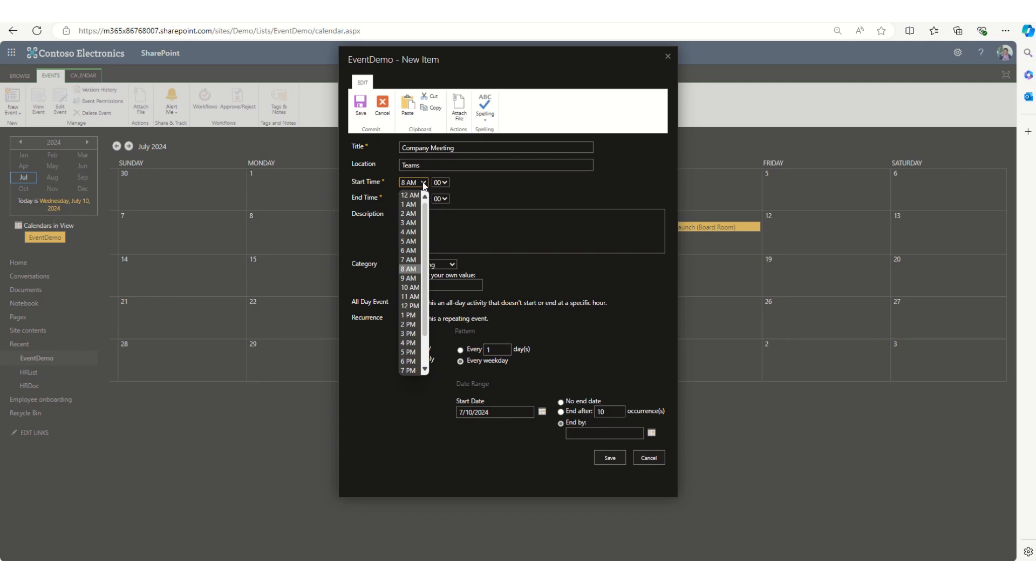
pyautogui.click(409, 288)
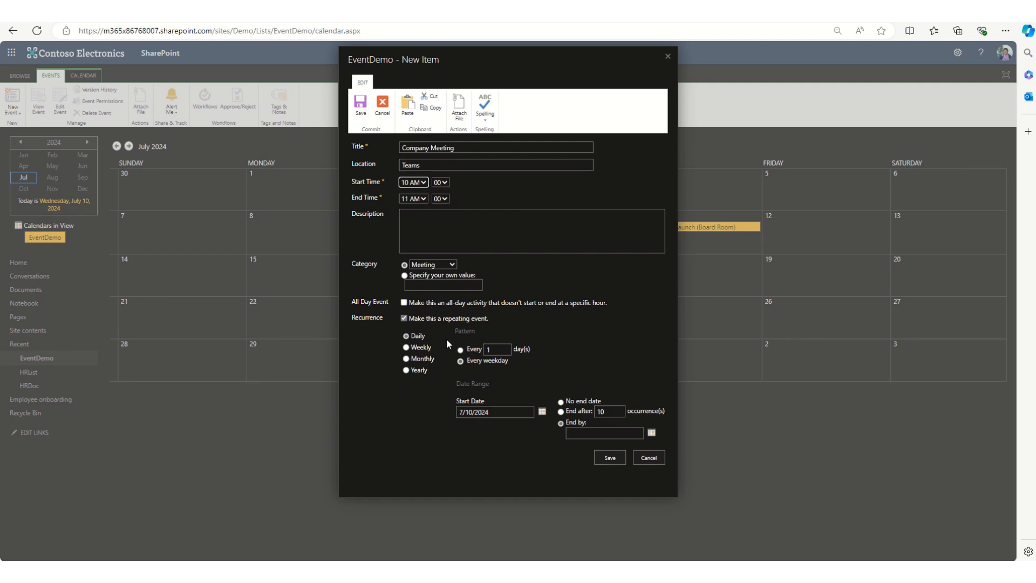
# Step: Set the Company Meeting recurrence to end by 7/31/2024 and save the event
pyautogui.click(651, 432)
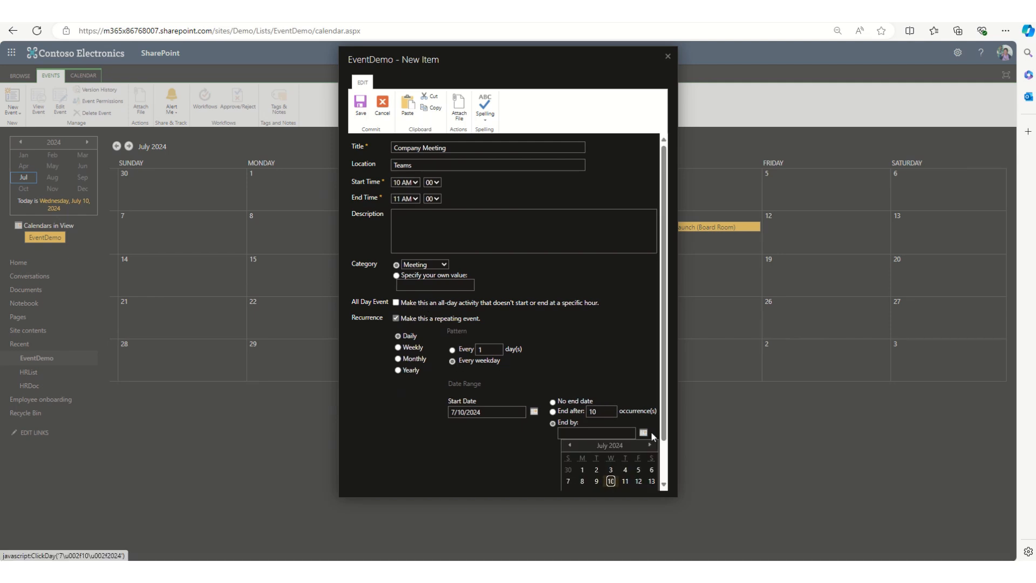
pyautogui.scroll(-1, 623, 462)
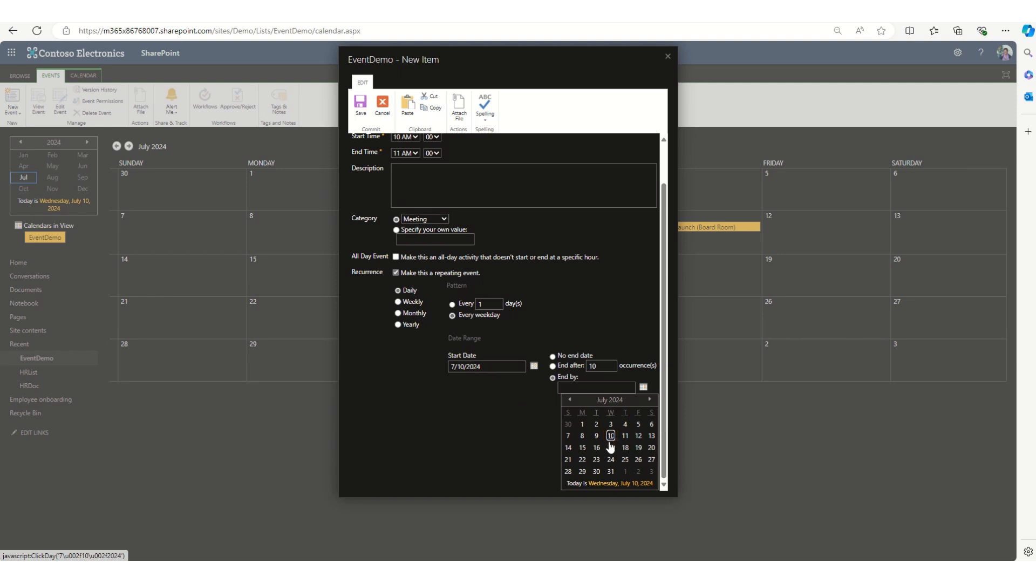
pyautogui.click(611, 473)
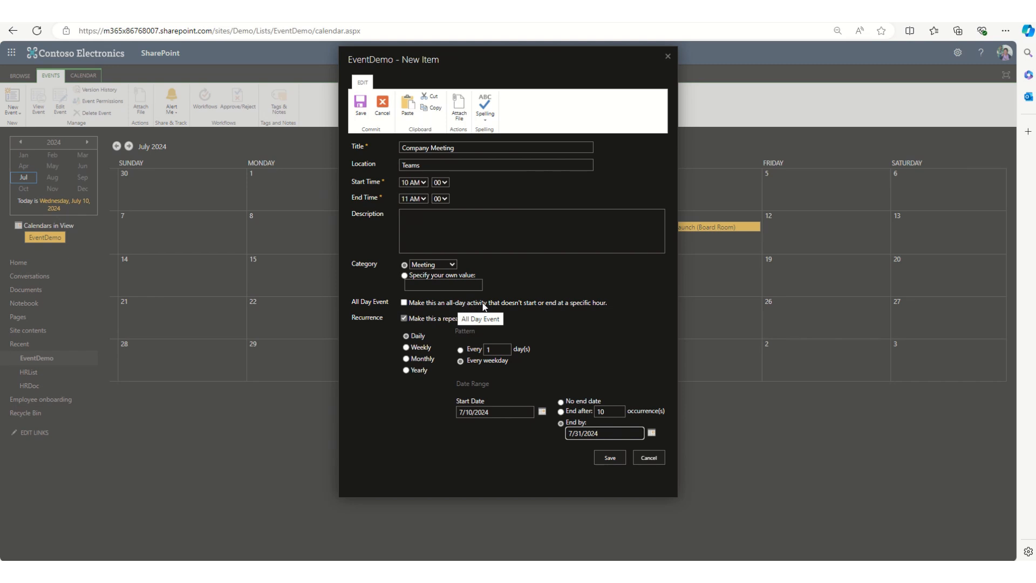
pyautogui.click(609, 457)
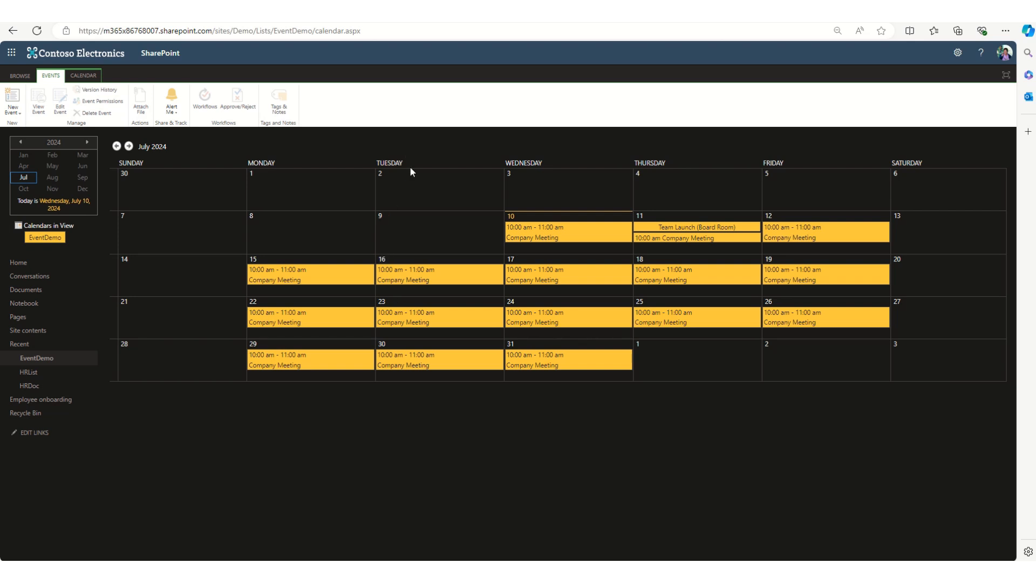
# Step: View the details of the July 17 Company Meeting occurrence and return to the calendar
pyautogui.click(587, 278)
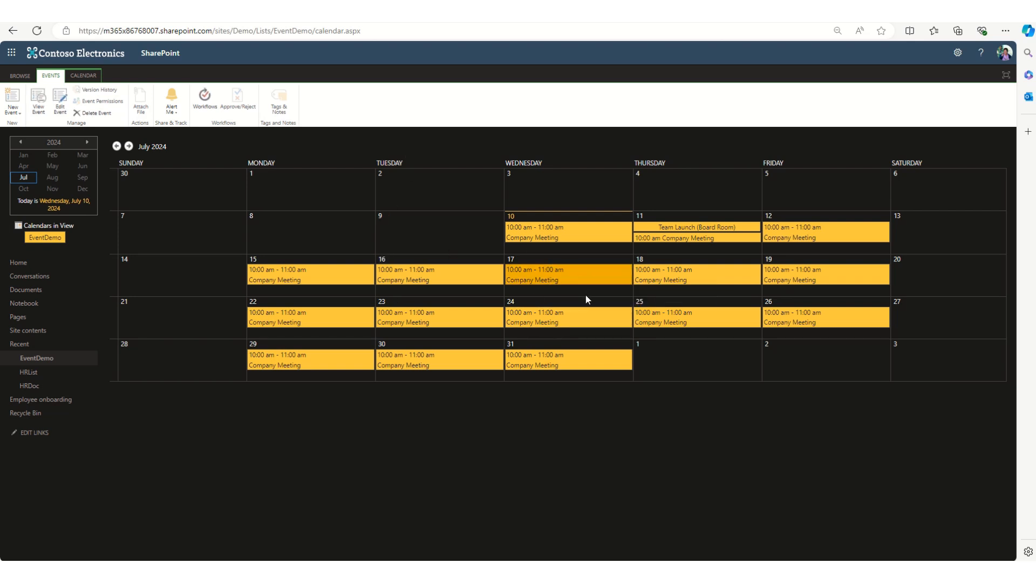
pyautogui.click(545, 283)
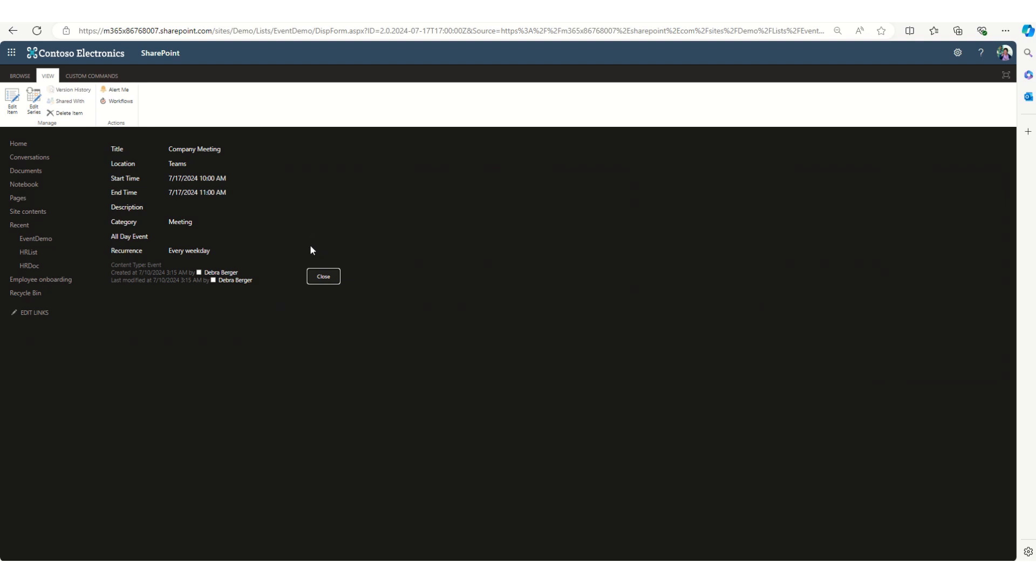
pyautogui.click(328, 279)
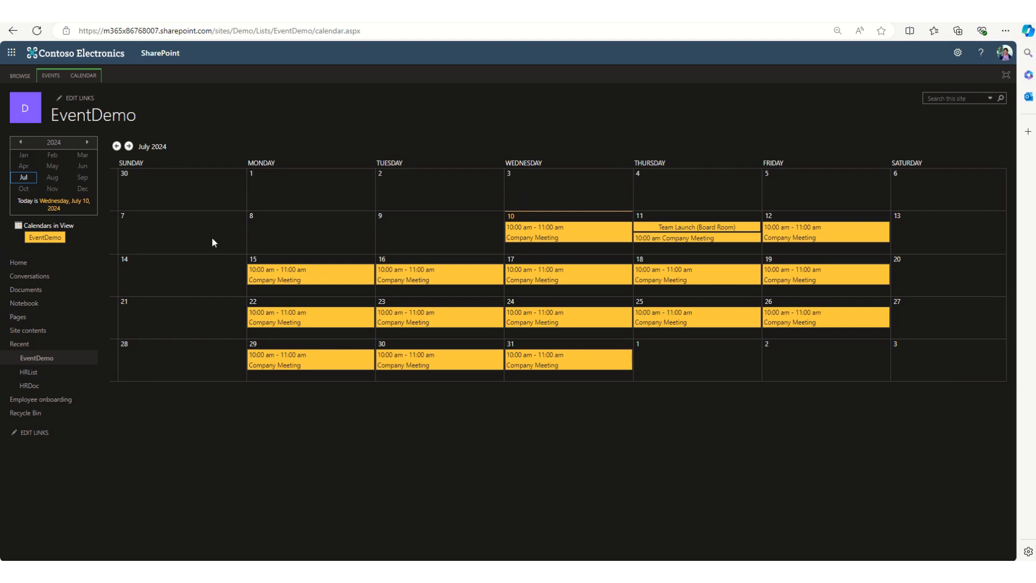
# Step: Open the EventDemo list's permissions from its settings in the site contents and stop inheriting permissions from the Demo site
pyautogui.click(35, 330)
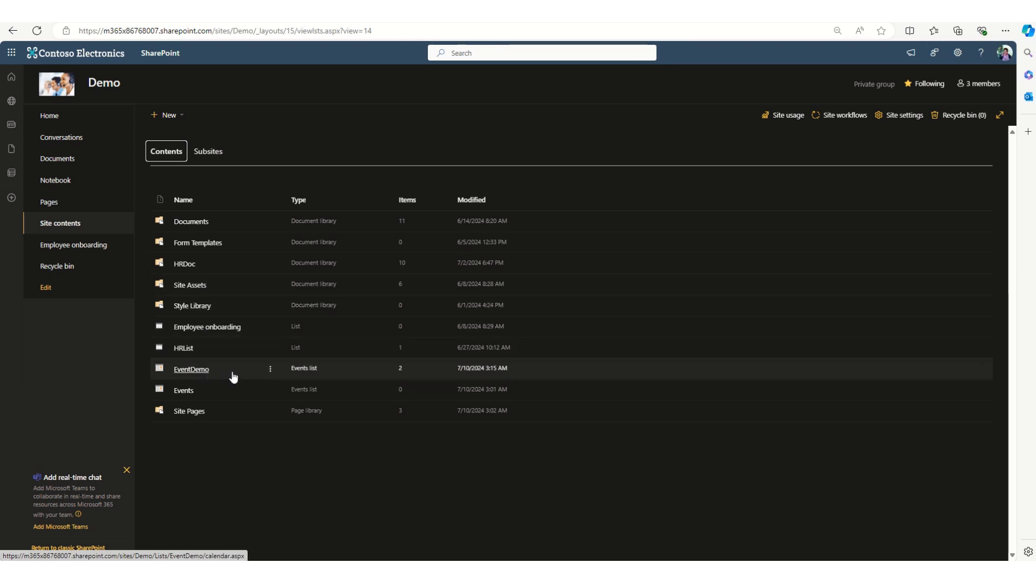
pyautogui.click(270, 369)
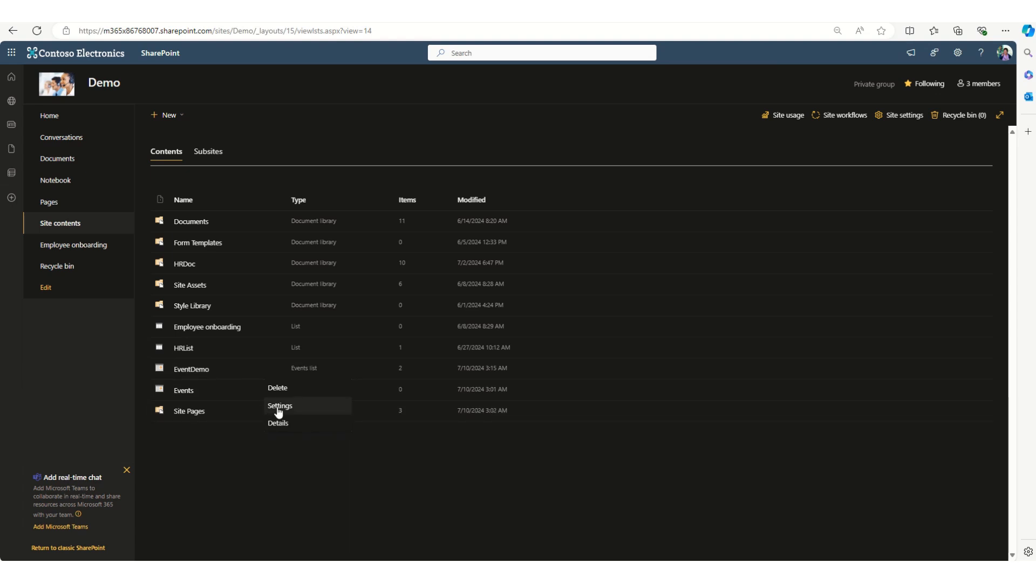
pyautogui.click(278, 407)
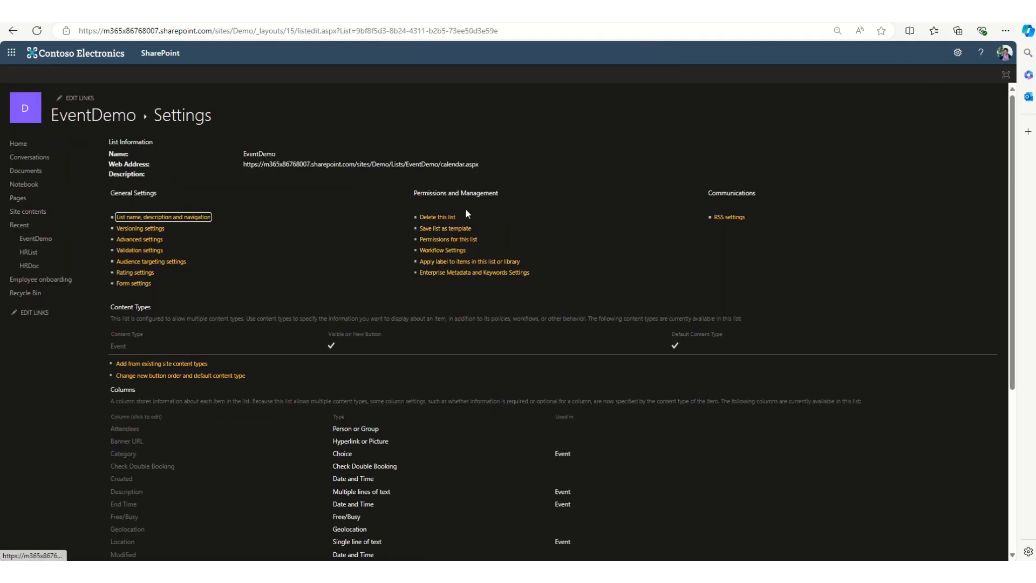
pyautogui.click(462, 242)
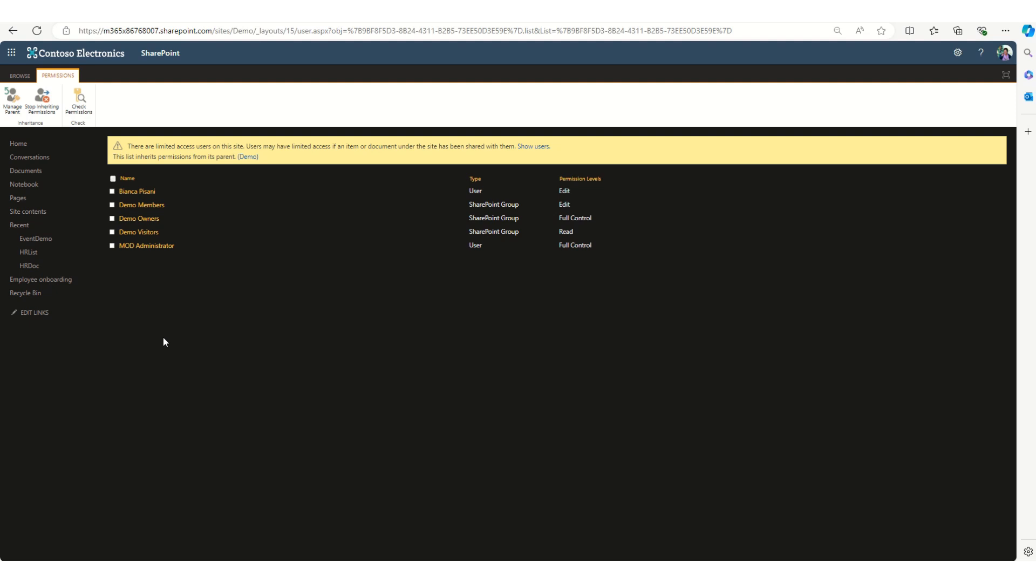
pyautogui.click(42, 101)
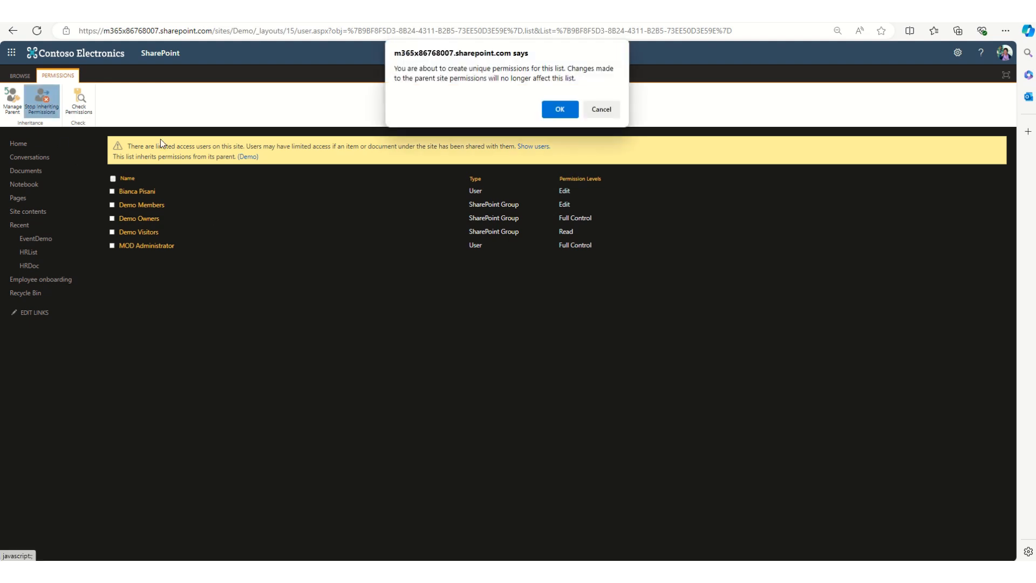
pyautogui.click(559, 109)
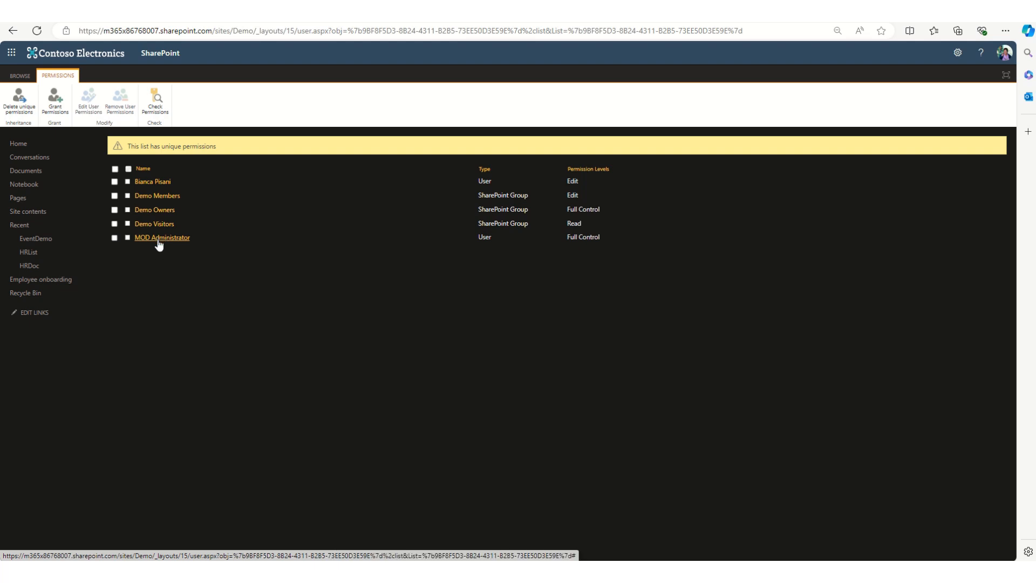
# Step: Remove the MOD Administrator's permissions from the EventDemo list
pyautogui.click(114, 238)
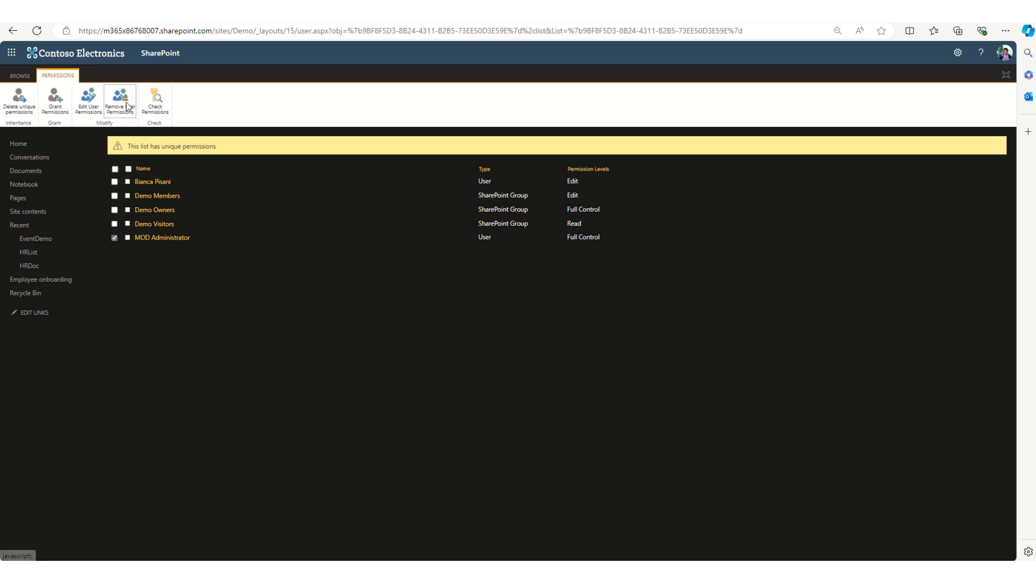
pyautogui.click(125, 104)
pyautogui.click(558, 111)
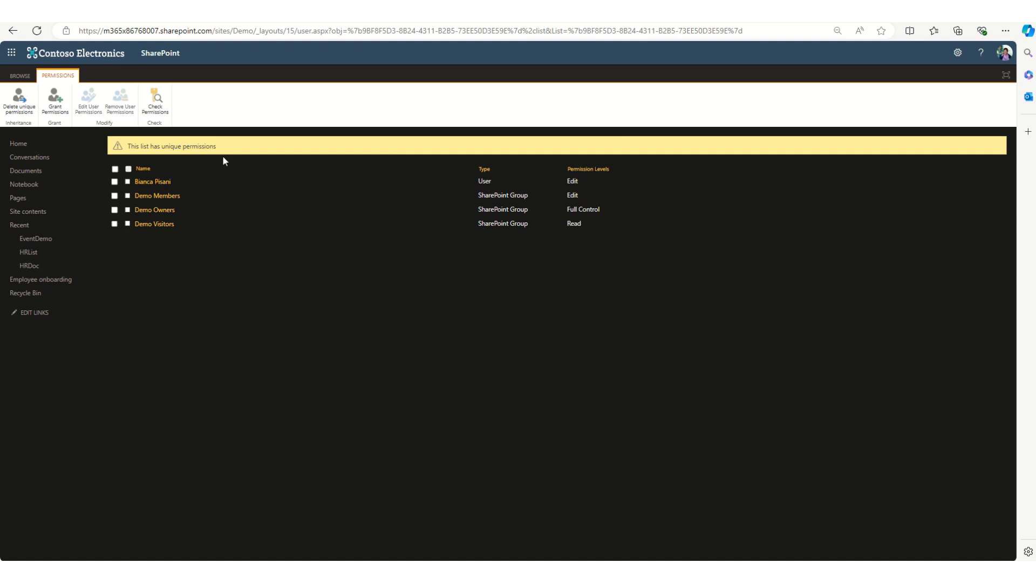
# Step: Check which permission levels the MOD Administrator has on the EventDemo list
pyautogui.click(157, 103)
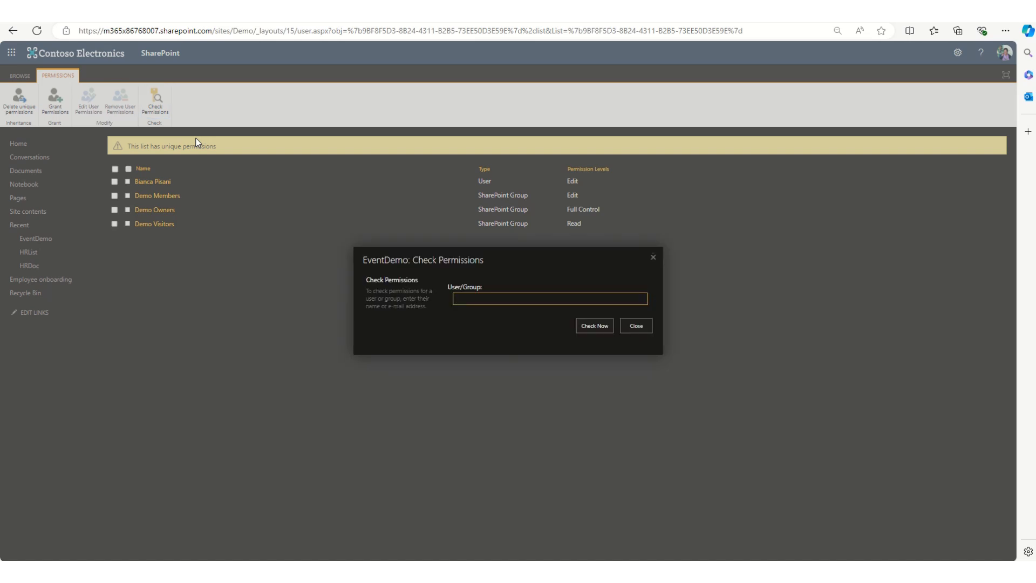
pyautogui.write('MOD')
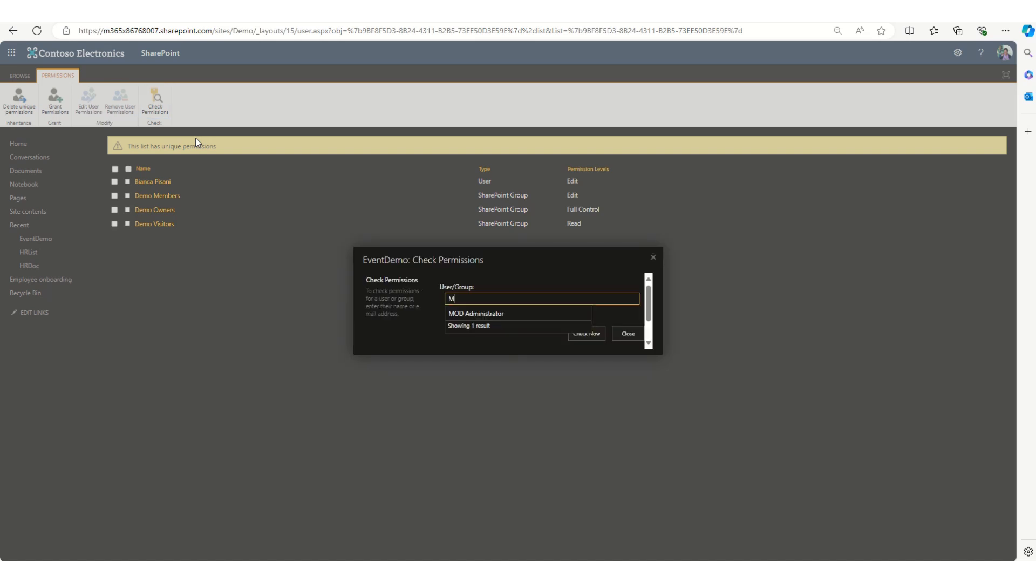
pyautogui.click(477, 313)
pyautogui.click(597, 334)
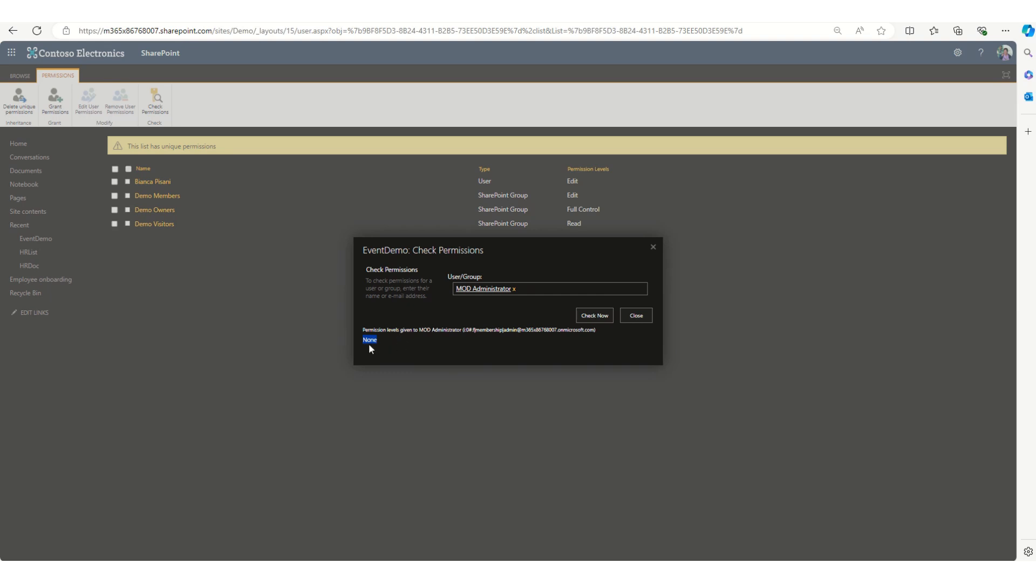
pyautogui.click(636, 316)
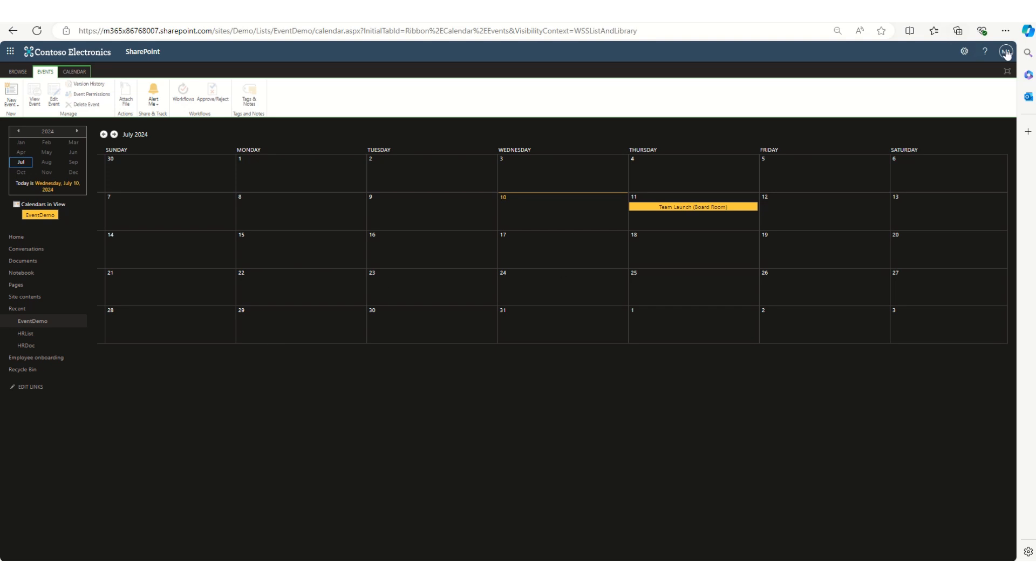
# Step: In the MOD Administrator's session, verify the signed-in account, reload the EventDemo calendar and open the Demo site's contents
pyautogui.click(1006, 52)
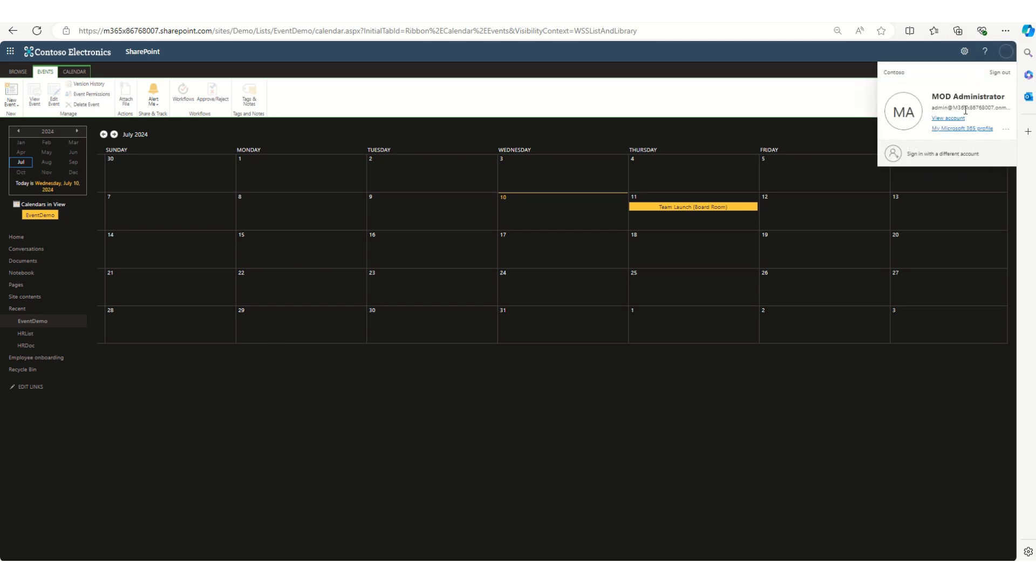
pyautogui.click(242, 391)
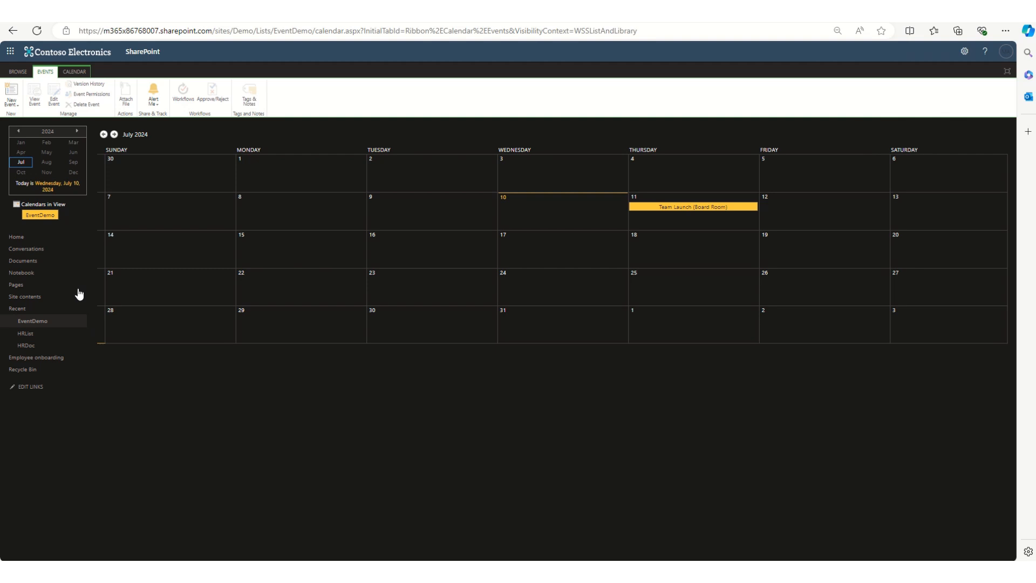
pyautogui.click(38, 31)
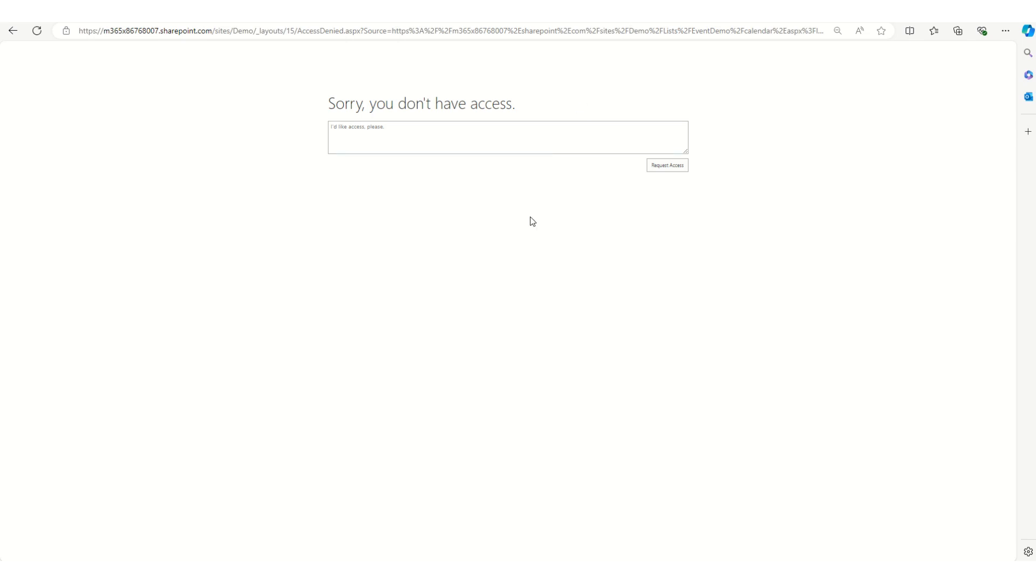
pyautogui.click(595, 17)
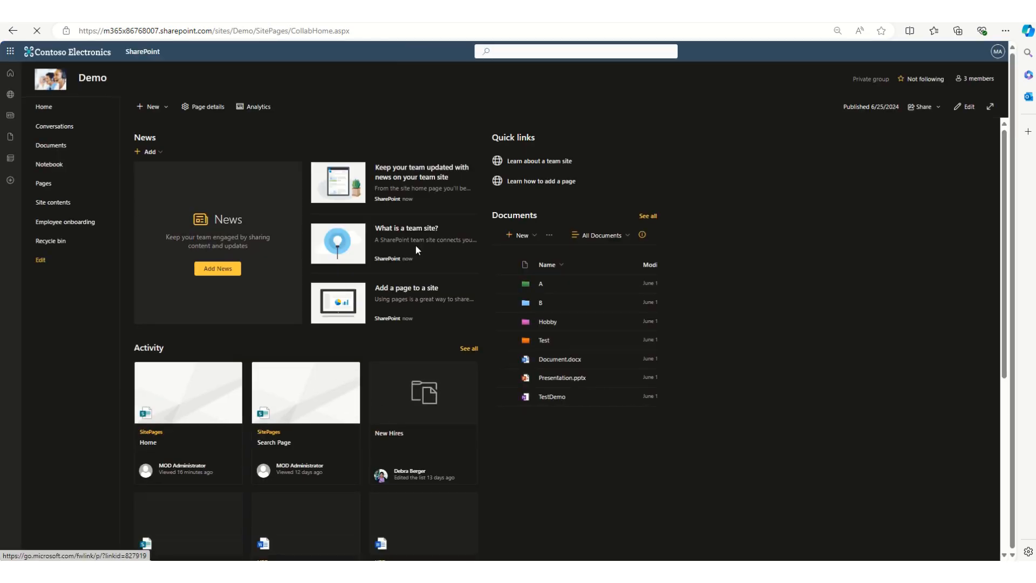
pyautogui.click(58, 202)
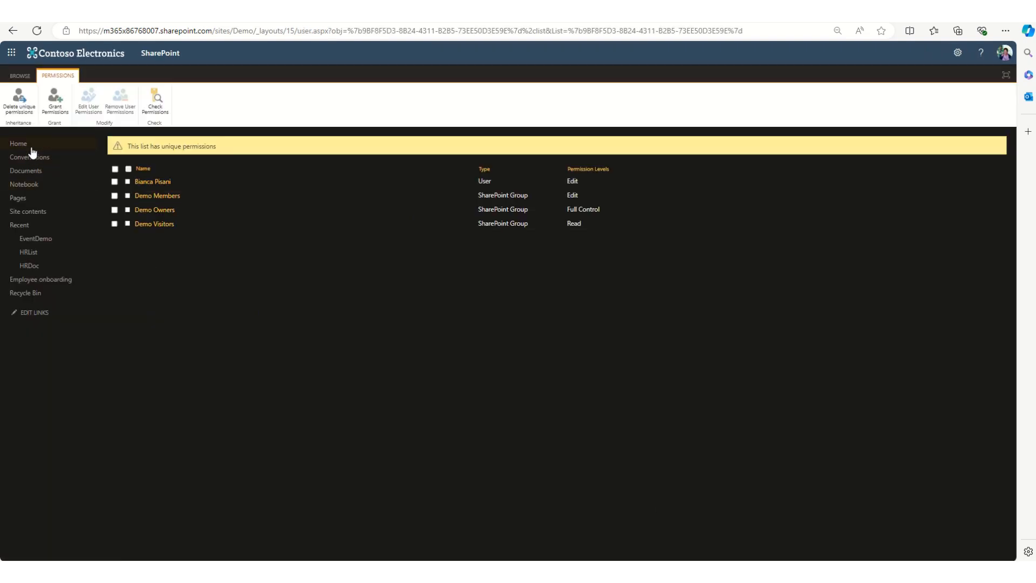
# Step: Return to the Demo home page from the other account's permissions page and look through its sections
pyautogui.click(31, 148)
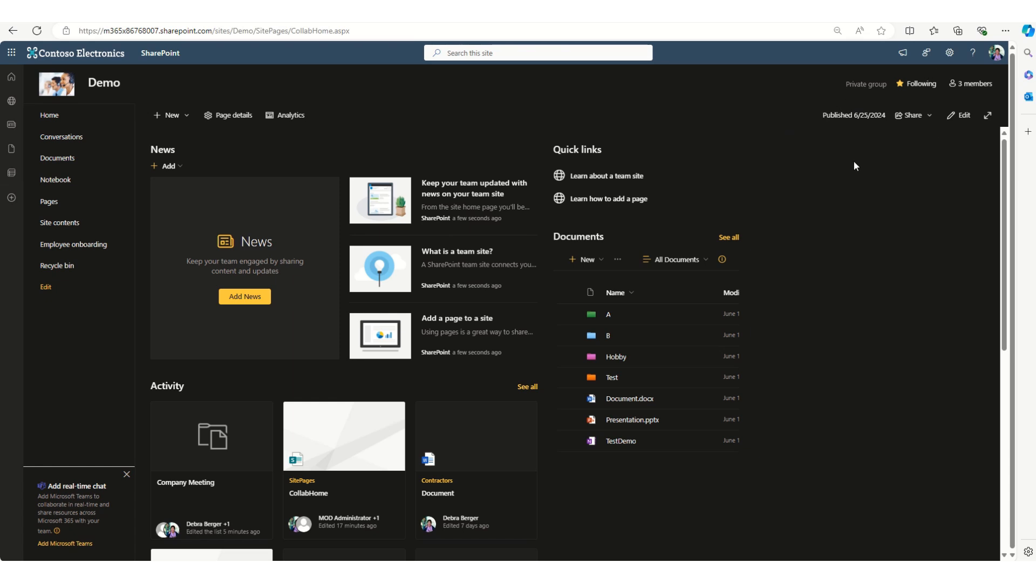
pyautogui.scroll(-2, 300, 219)
pyautogui.scroll(2, 300, 219)
pyautogui.click(68, 124)
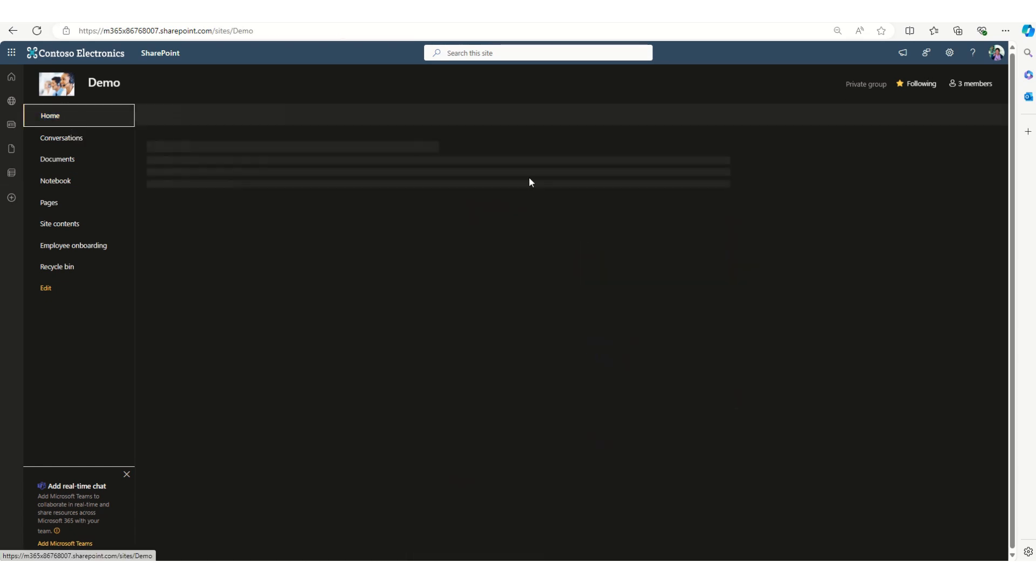
# Step: Start editing the Demo home page and add an Events web part in a new section below the Activity section
pyautogui.click(954, 115)
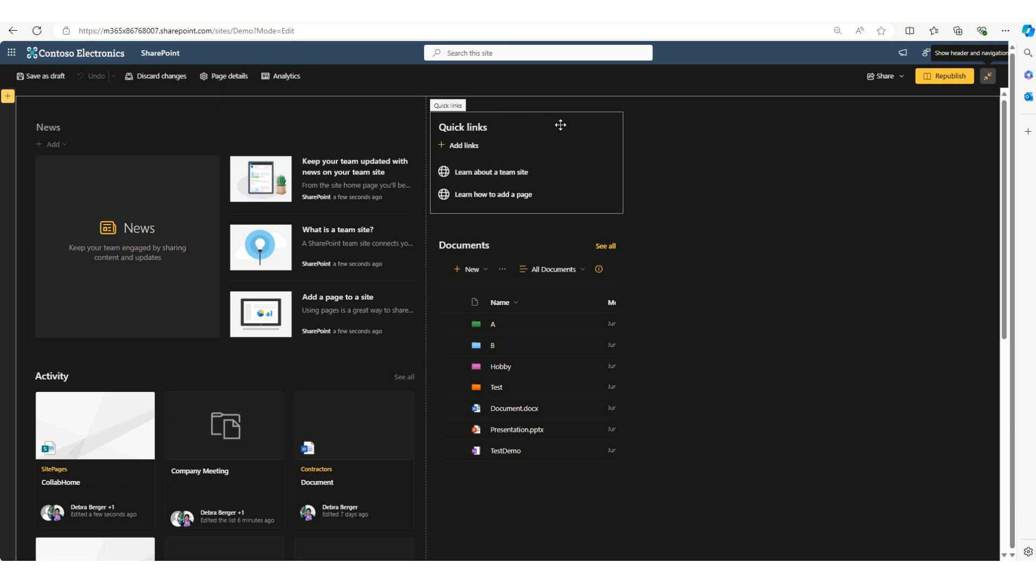
pyautogui.scroll(-4, 267, 352)
pyautogui.scroll(-2, 266, 342)
pyautogui.scroll(6, 266, 342)
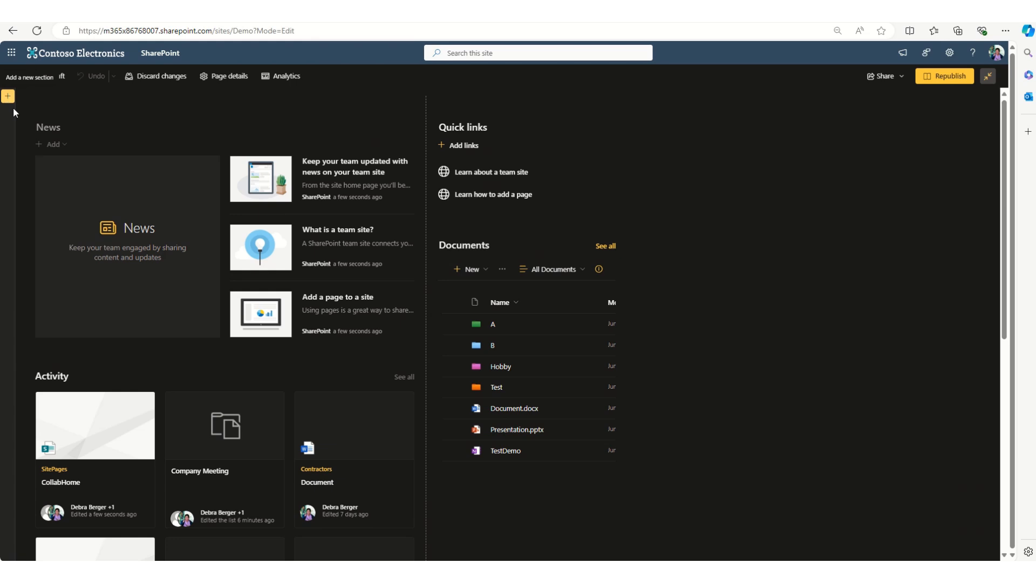
pyautogui.scroll(-1, 11, 107)
pyautogui.scroll(1, 11, 106)
pyautogui.scroll(-7, 148, 232)
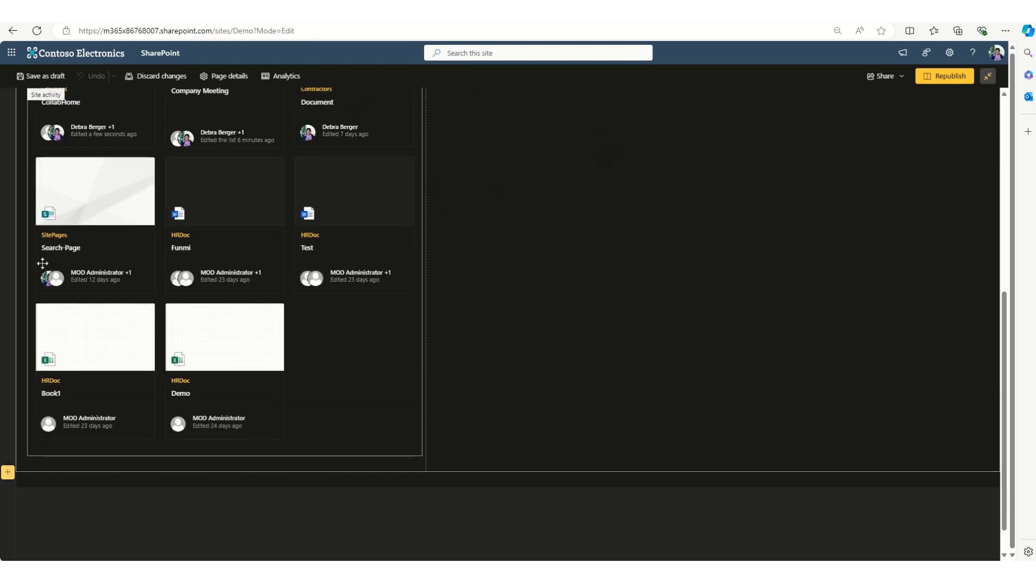
pyautogui.scroll(-1, 42, 263)
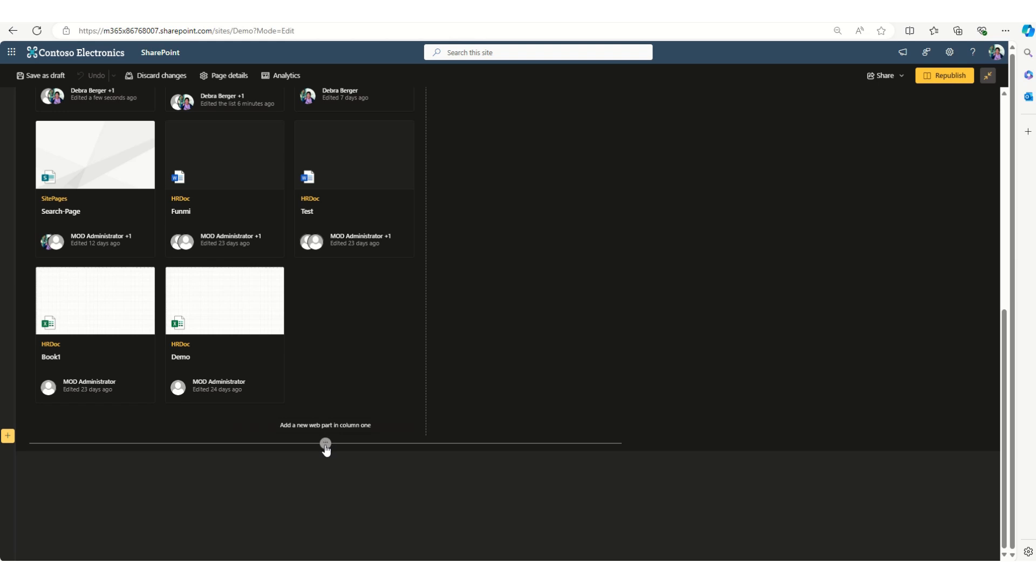
pyautogui.click(326, 444)
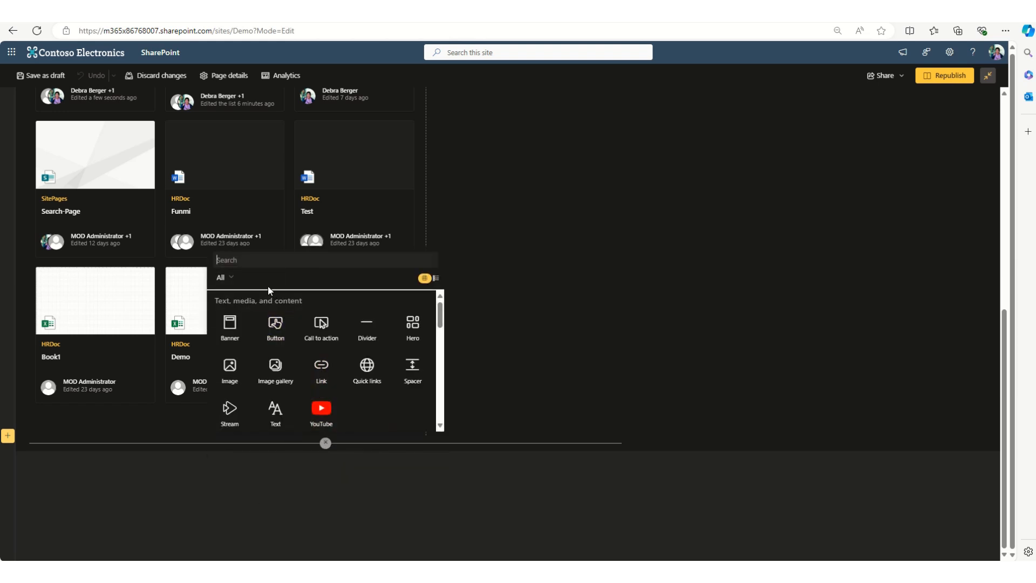
pyautogui.write('event')
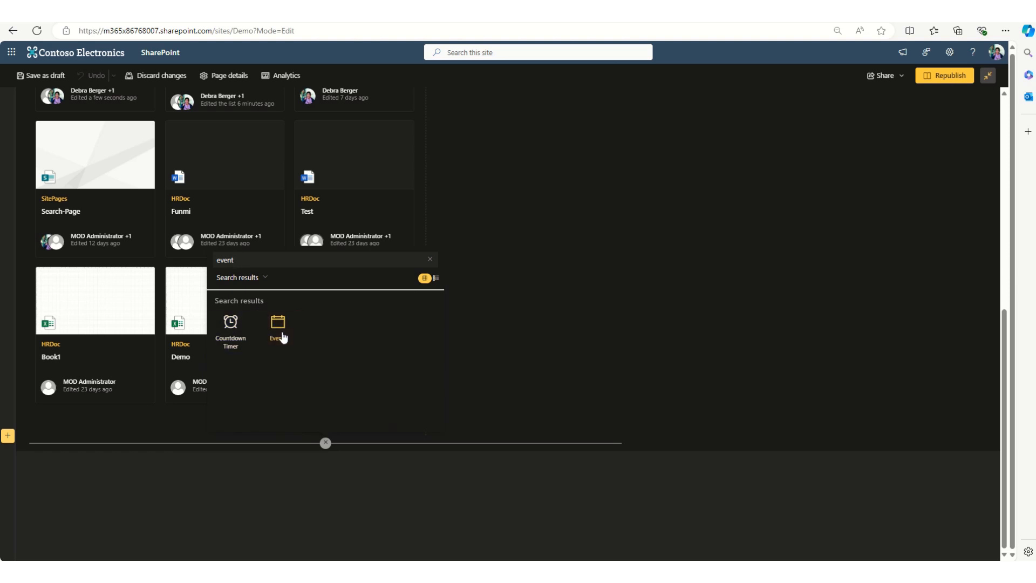
pyautogui.click(279, 330)
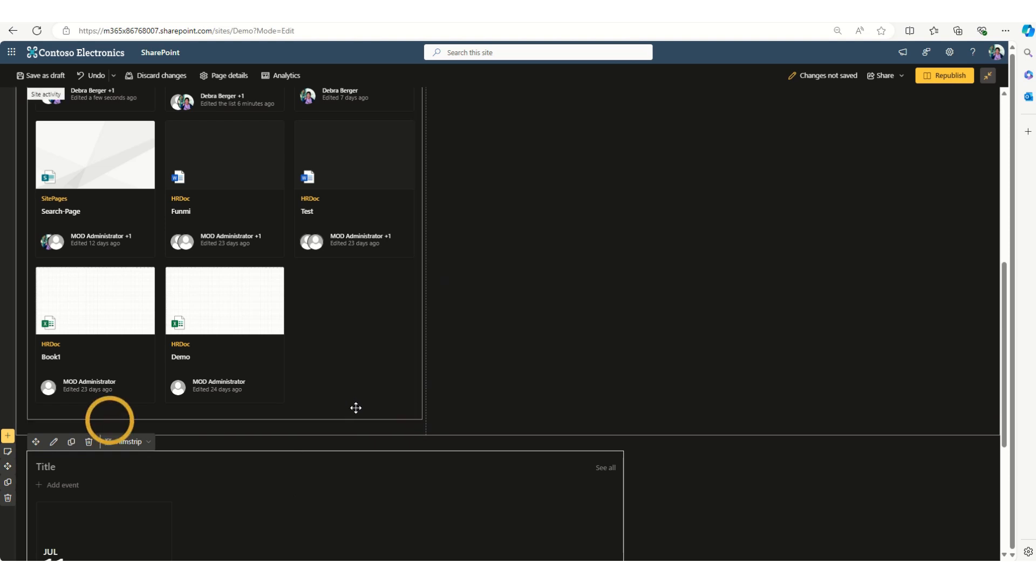
# Step: Title the new Events web part "Upcoming Events" and look over its event cards
pyautogui.scroll(-5, 351, 413)
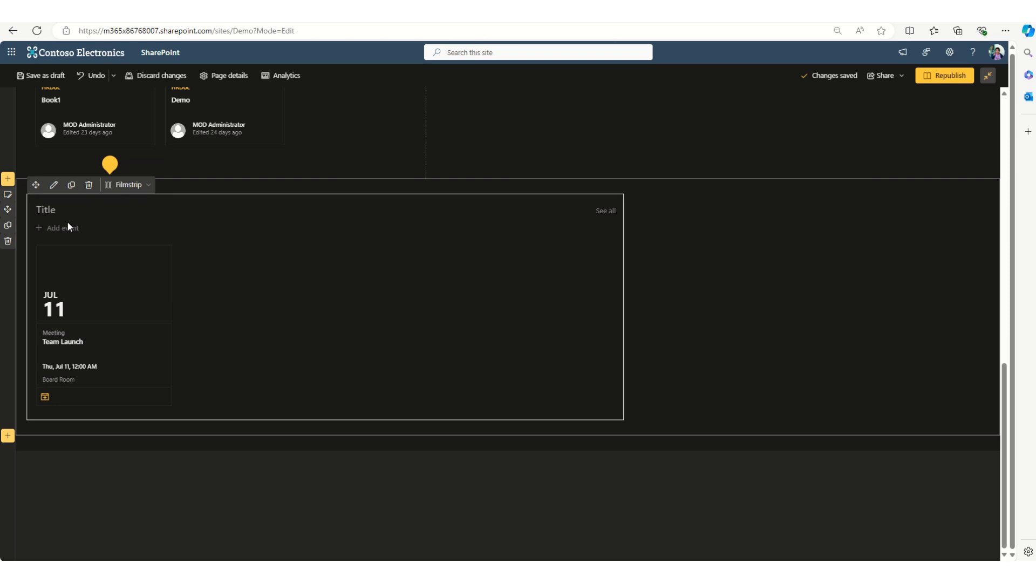
pyautogui.write('Upcoming Events')
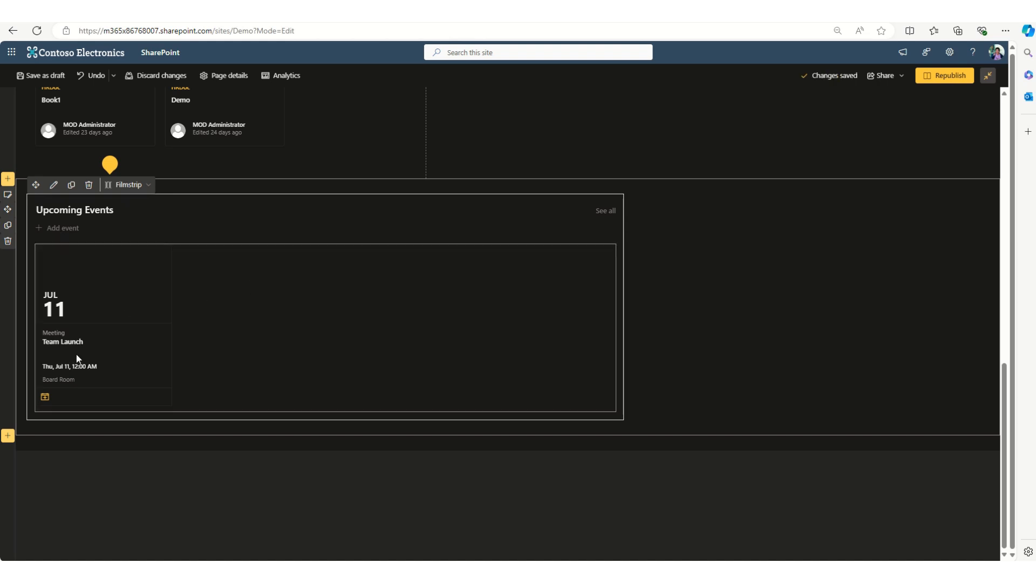
pyautogui.scroll(2, 67, 348)
pyautogui.scroll(-2, 66, 351)
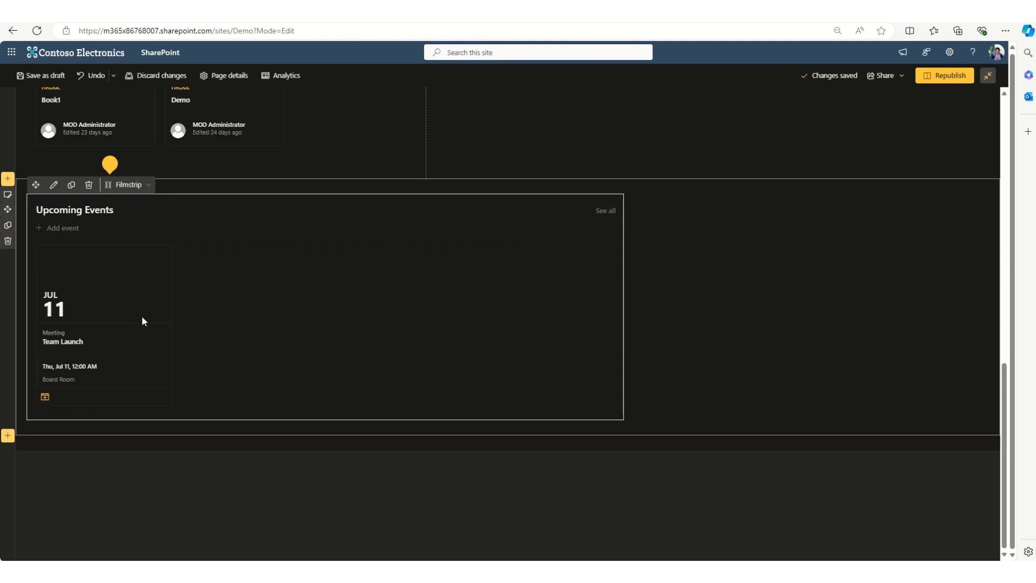
pyautogui.scroll(2, 142, 316)
pyautogui.scroll(-2, 129, 270)
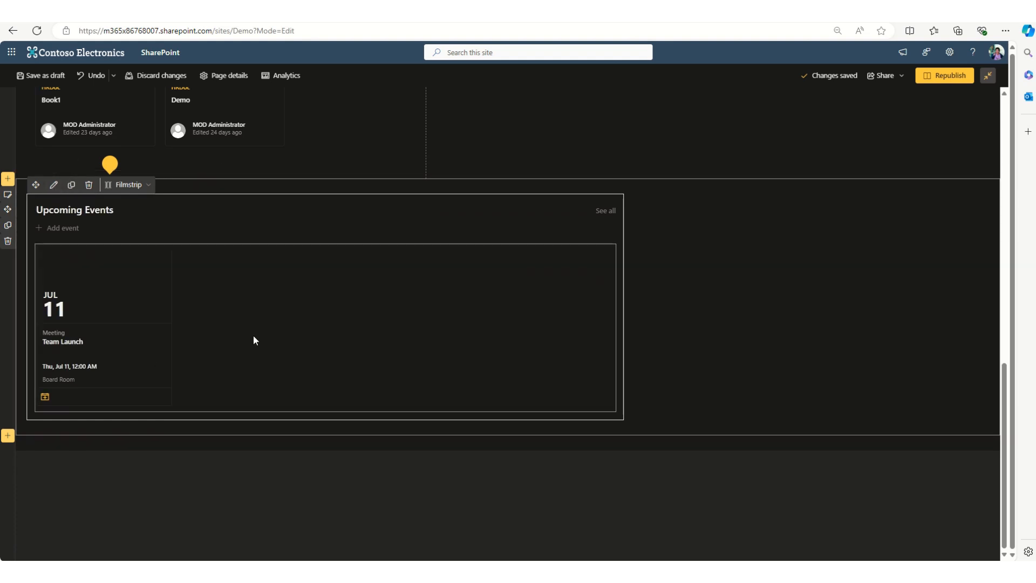
# Step: Open the Upcoming Events web part's settings, set its source to Select sites and review the available options
pyautogui.click(54, 185)
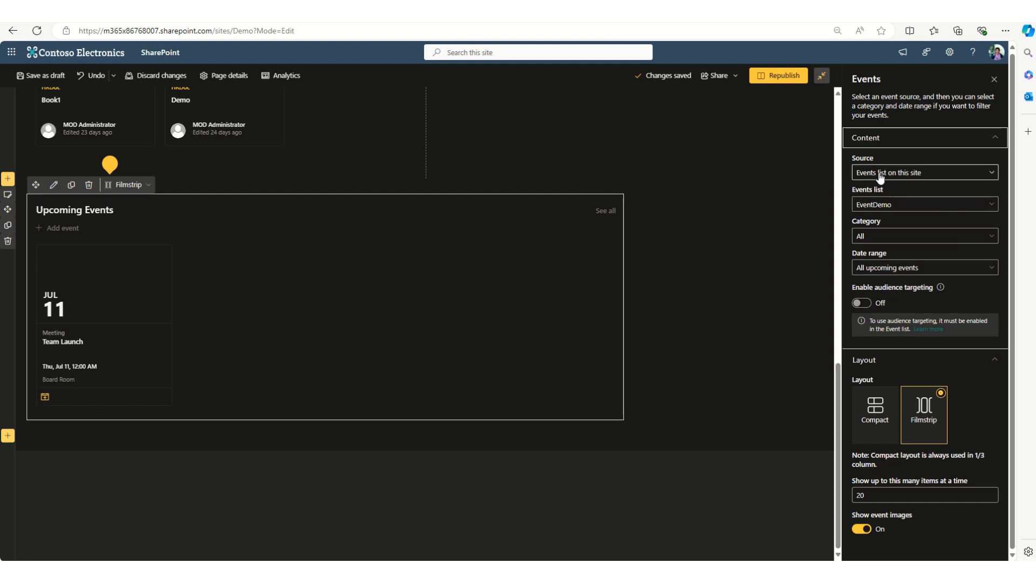
pyautogui.click(923, 172)
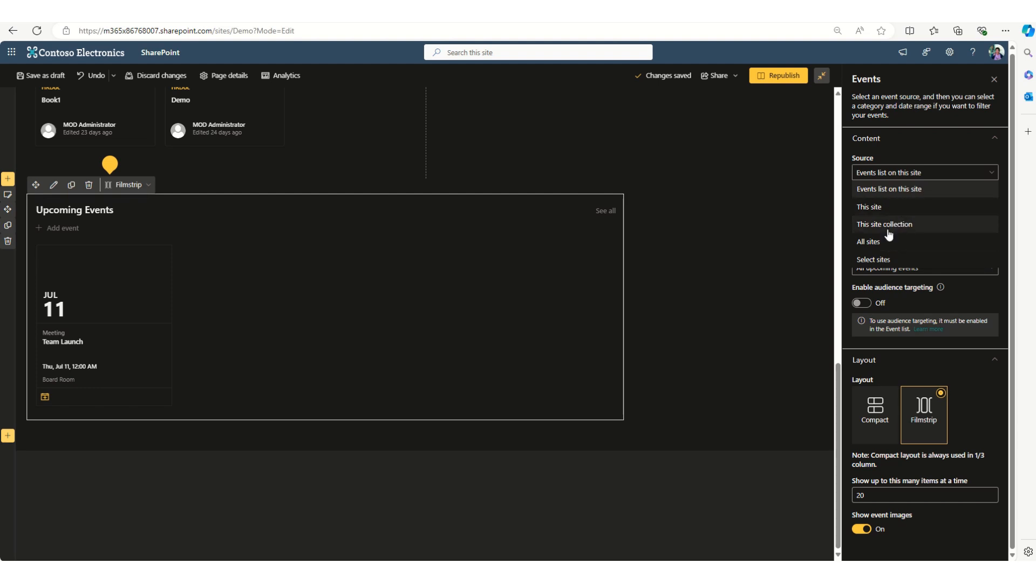
pyautogui.click(899, 263)
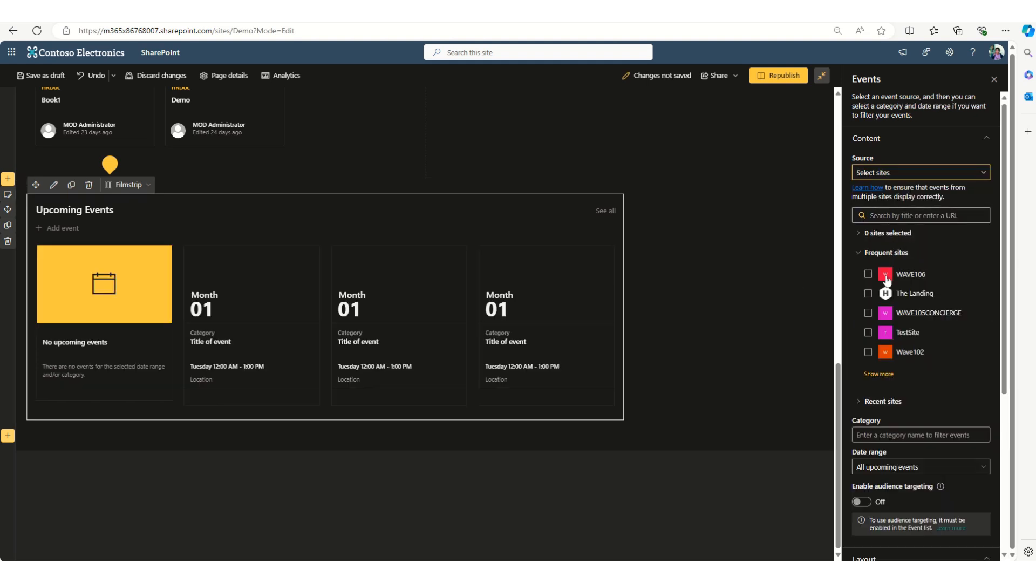
pyautogui.scroll(-4, 900, 324)
pyautogui.scroll(5, 900, 324)
pyautogui.scroll(-1, 898, 304)
pyautogui.scroll(1, 898, 304)
pyautogui.scroll(-1, 898, 303)
pyautogui.scroll(1, 898, 304)
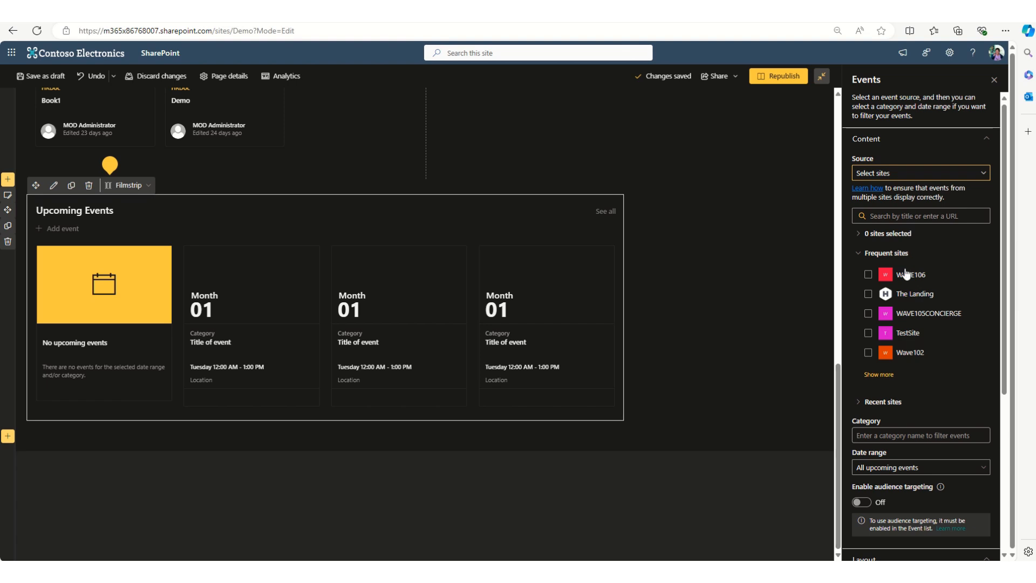
pyautogui.scroll(-3, 903, 272)
pyautogui.scroll(-2, 904, 281)
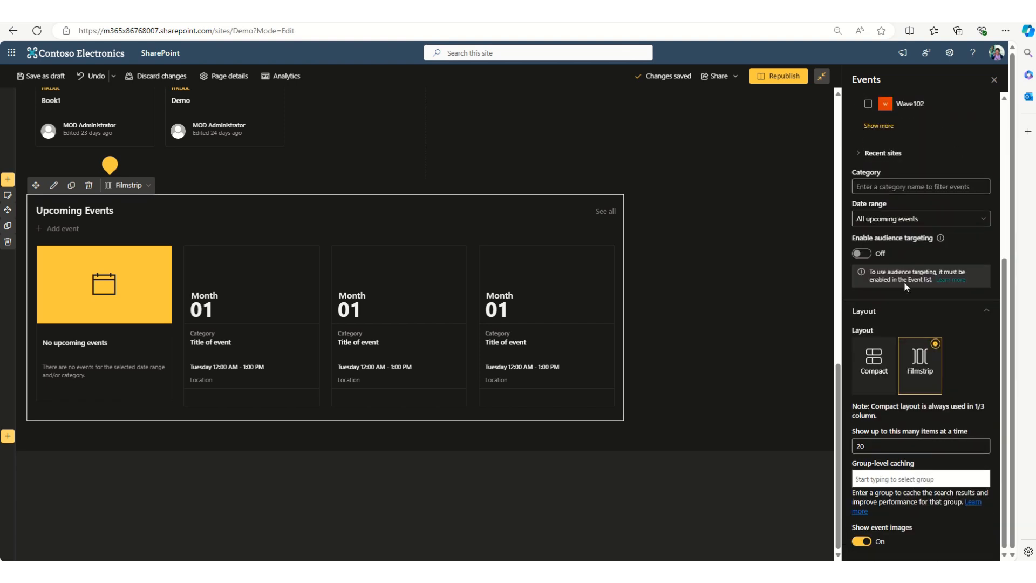
# Step: Enable audience targeting for the web part and preview the Compact layout before switching back to Filmstrip
pyautogui.click(871, 255)
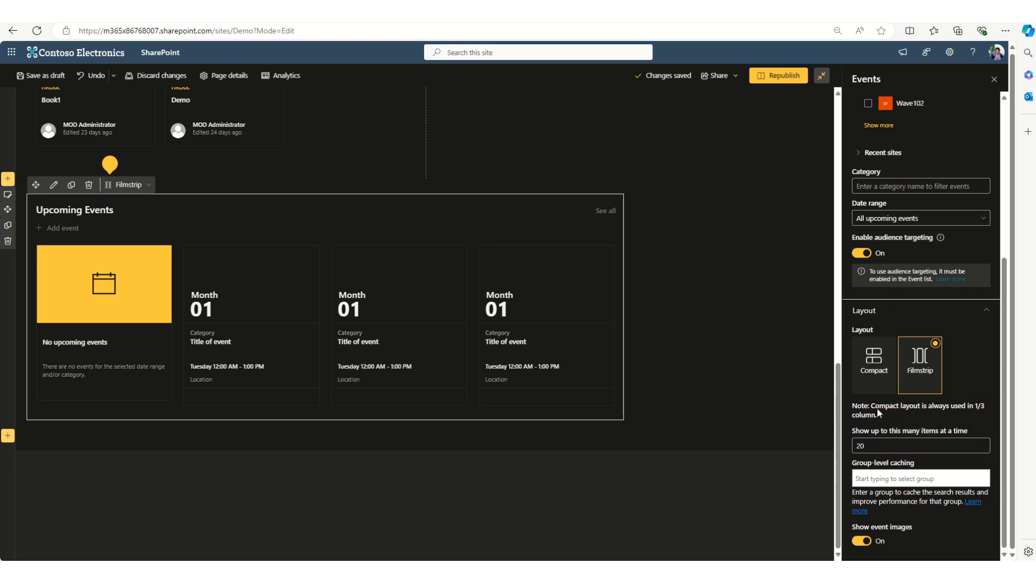
pyautogui.click(868, 376)
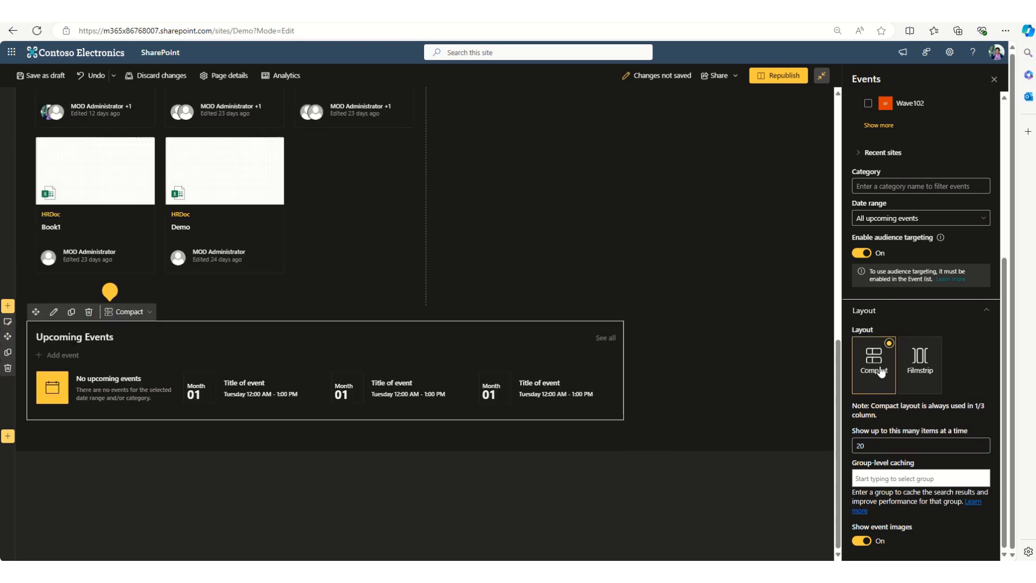
pyautogui.click(929, 373)
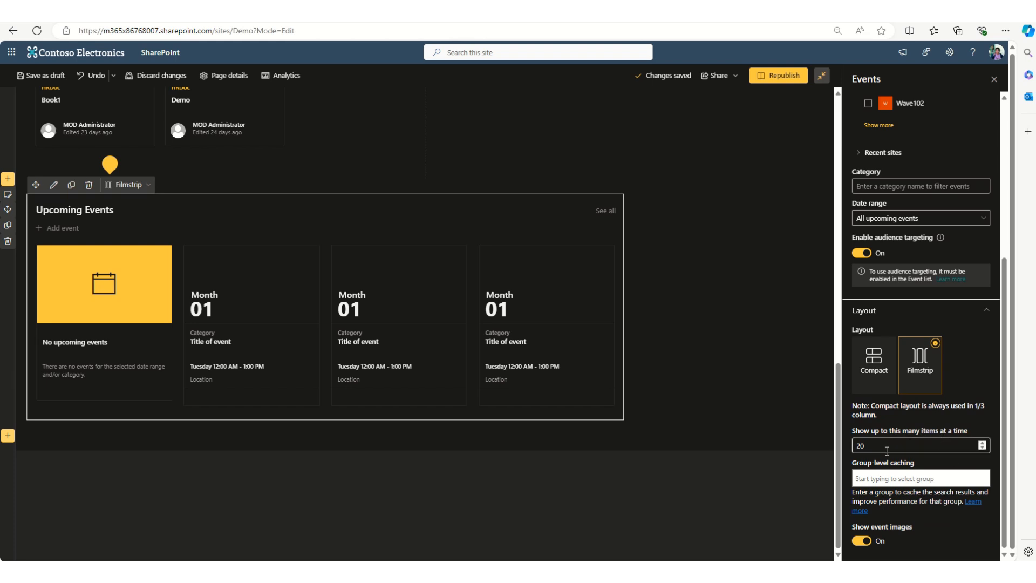
# Step: Limit the Upcoming Events web part to 17 items at a time and set its source to All sites
pyautogui.click(983, 448)
pyautogui.click(982, 448)
pyautogui.scroll(1, 887, 471)
pyautogui.scroll(3, 888, 471)
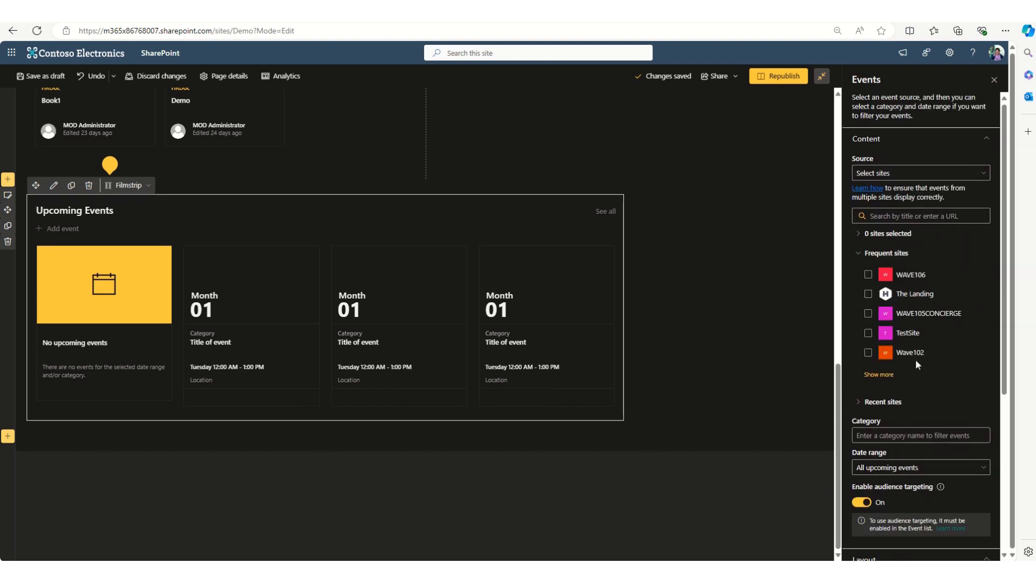
pyautogui.click(893, 174)
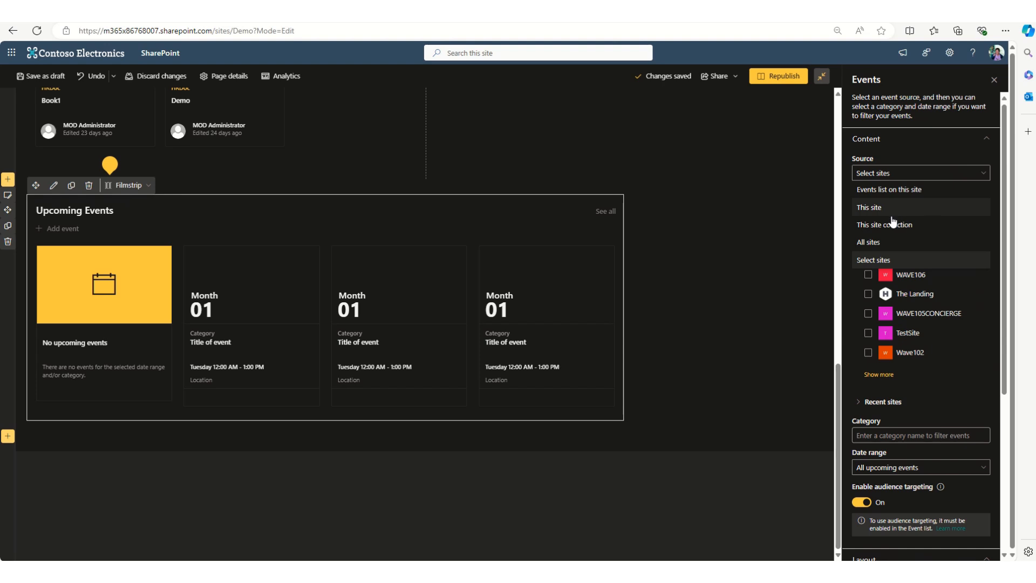
pyautogui.click(889, 241)
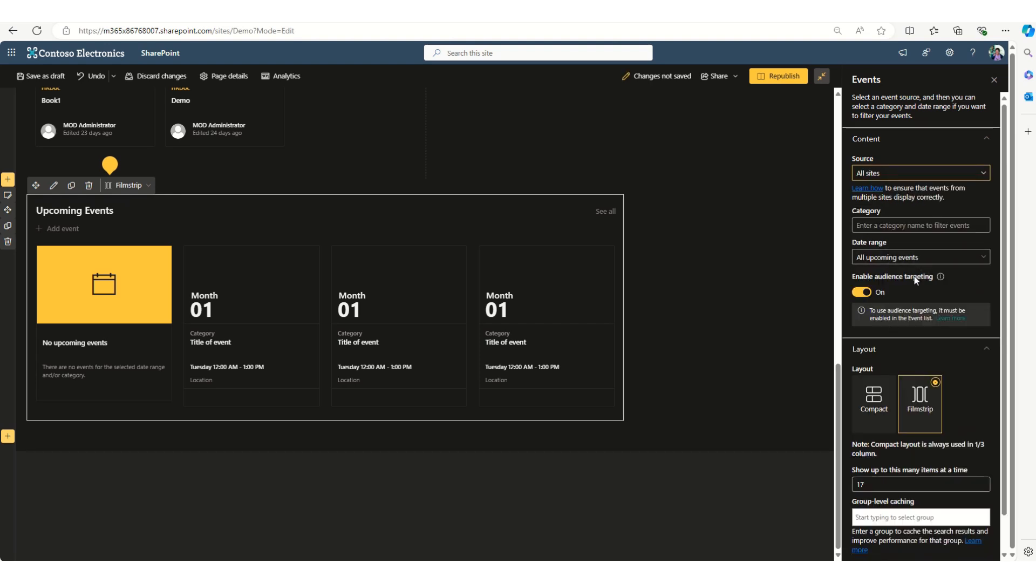
pyautogui.scroll(-1, 926, 313)
pyautogui.scroll(1, 936, 366)
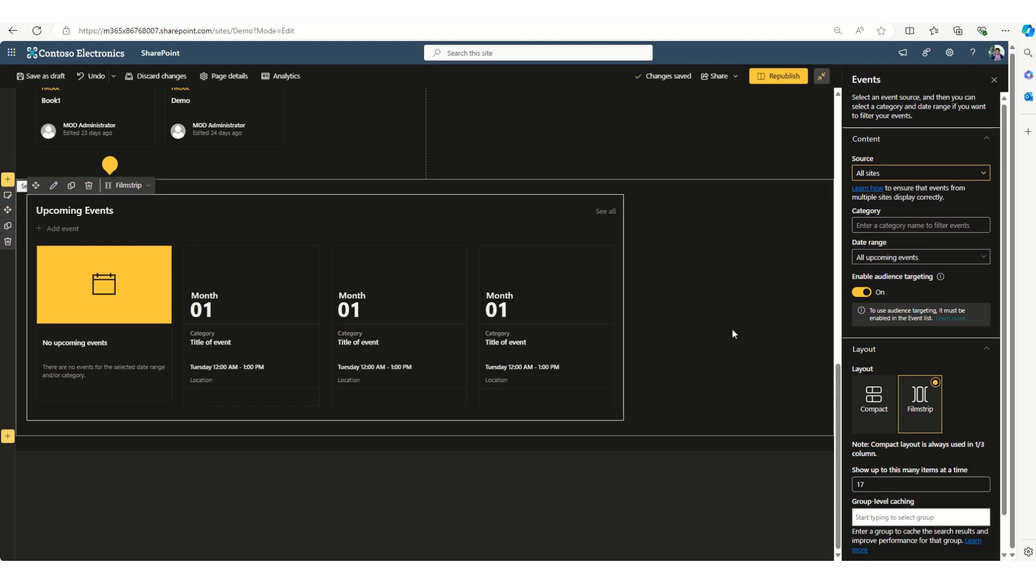
# Step: Republish the Demo home page and start creating an event from its Upcoming Events section
pyautogui.click(779, 75)
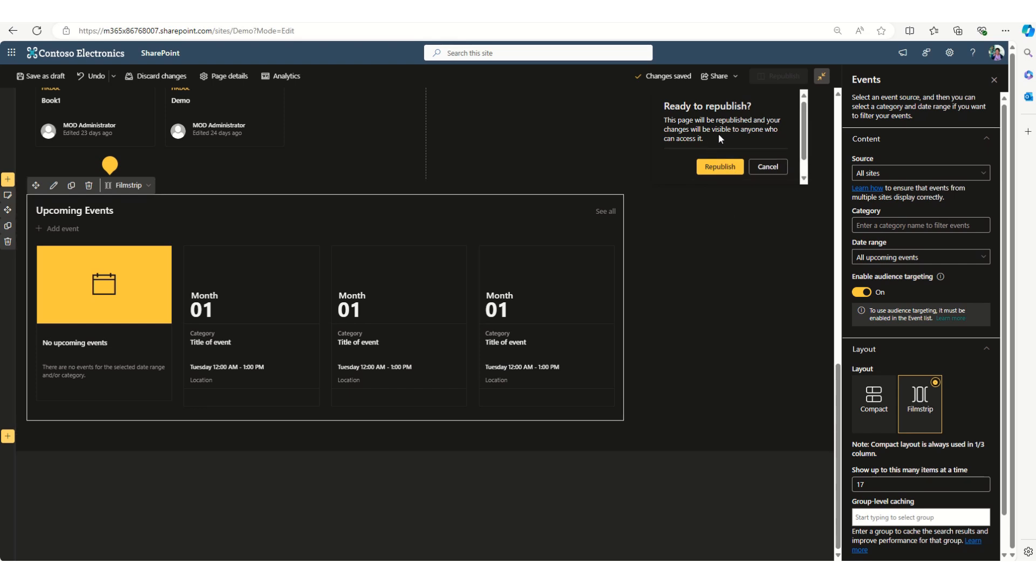
pyautogui.click(722, 167)
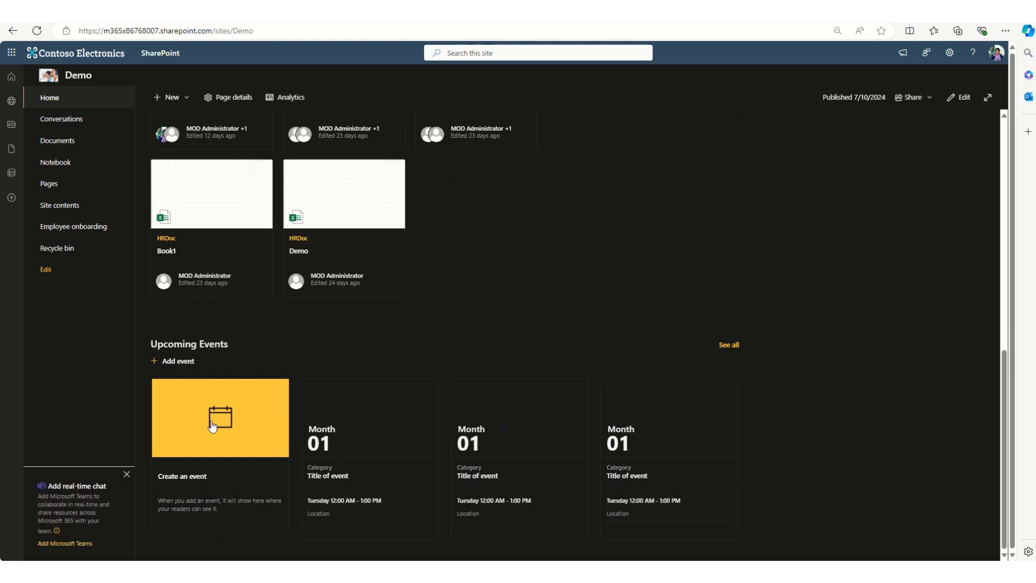
pyautogui.click(183, 482)
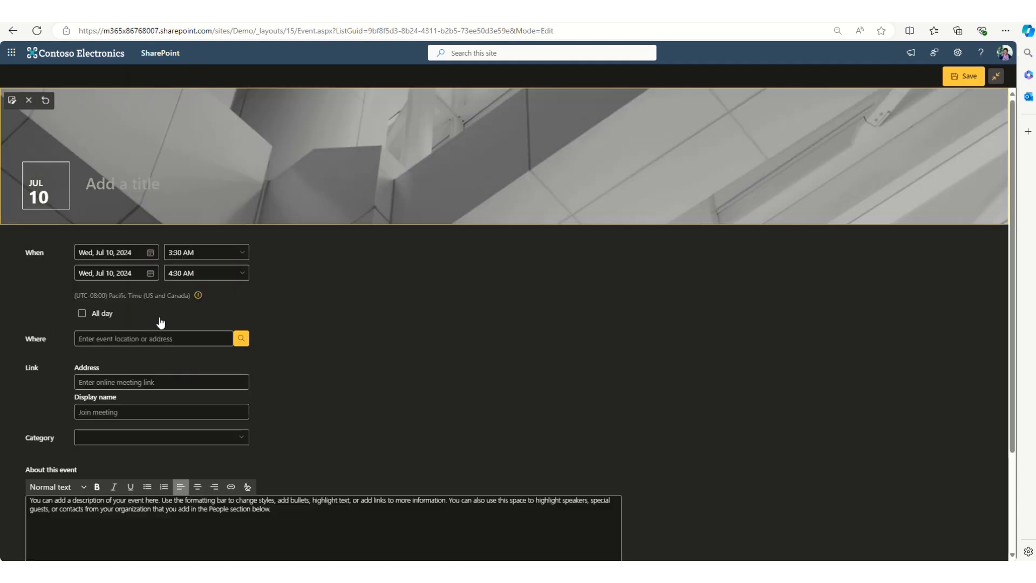
# Step: Look through the new event form's fields and title the event "Tutorial"
pyautogui.scroll(-1, 186, 362)
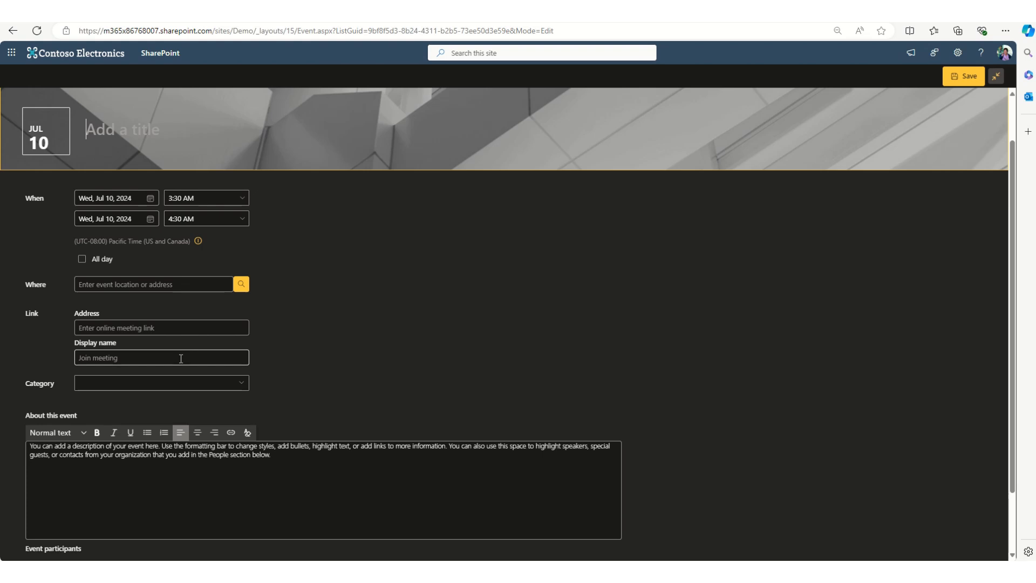
pyautogui.scroll(-1, 184, 357)
pyautogui.scroll(2, 196, 360)
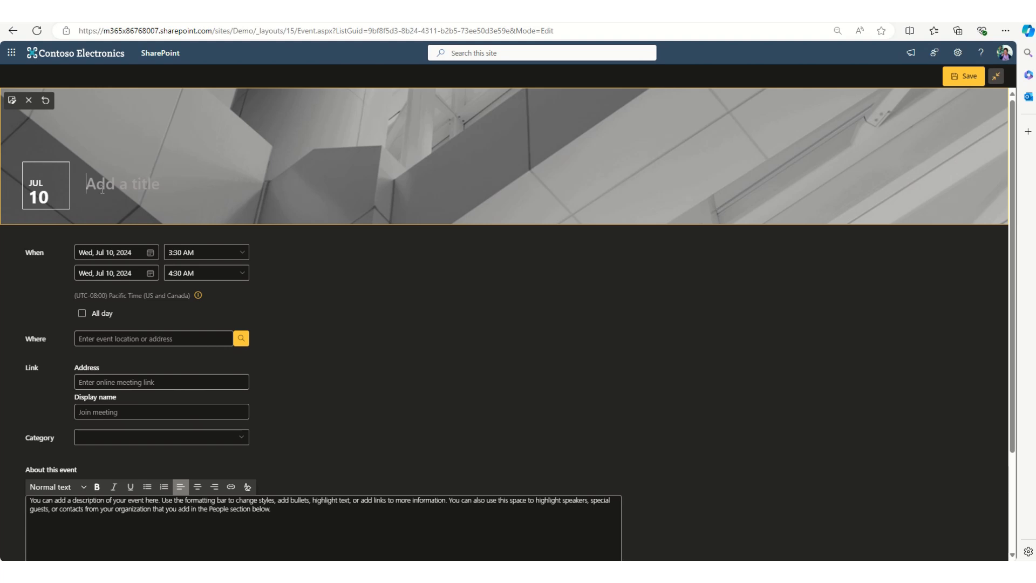
pyautogui.write('Tutorial')
# Step: Set the event's start time to 1:00 PM and its end time to 3:00 PM
pyautogui.scroll(-2, 106, 219)
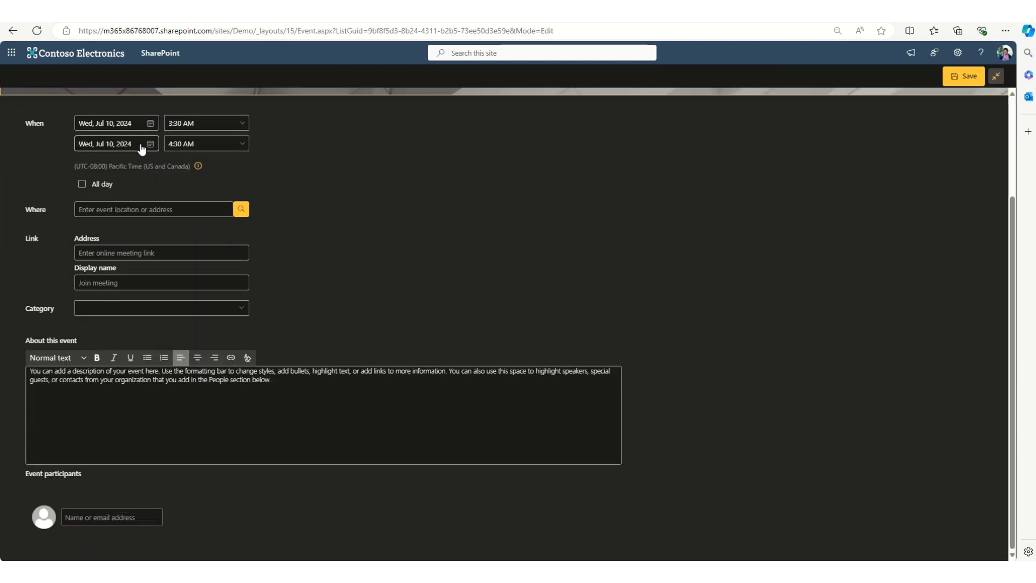
pyautogui.click(241, 124)
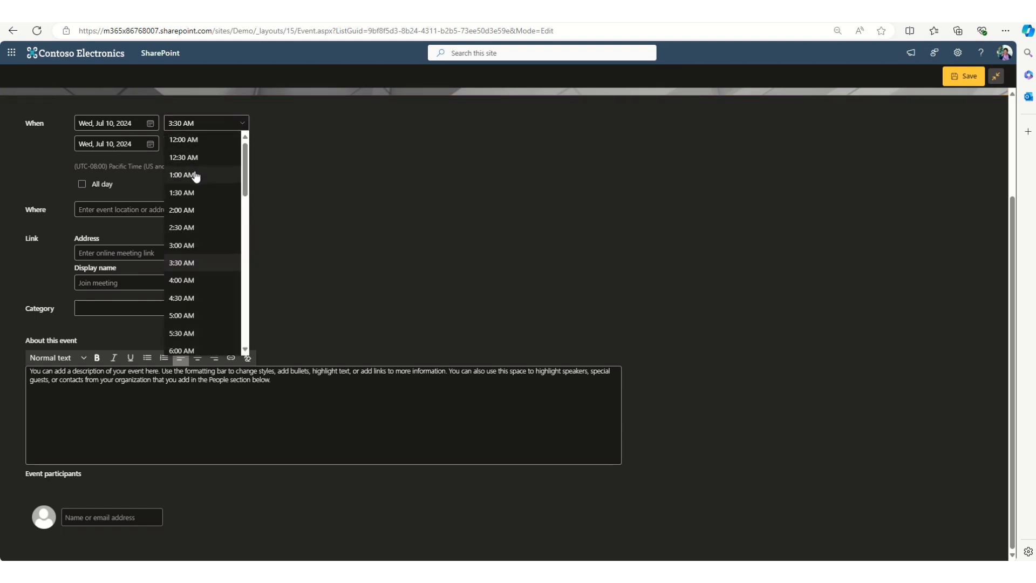
pyautogui.scroll(-2, 203, 264)
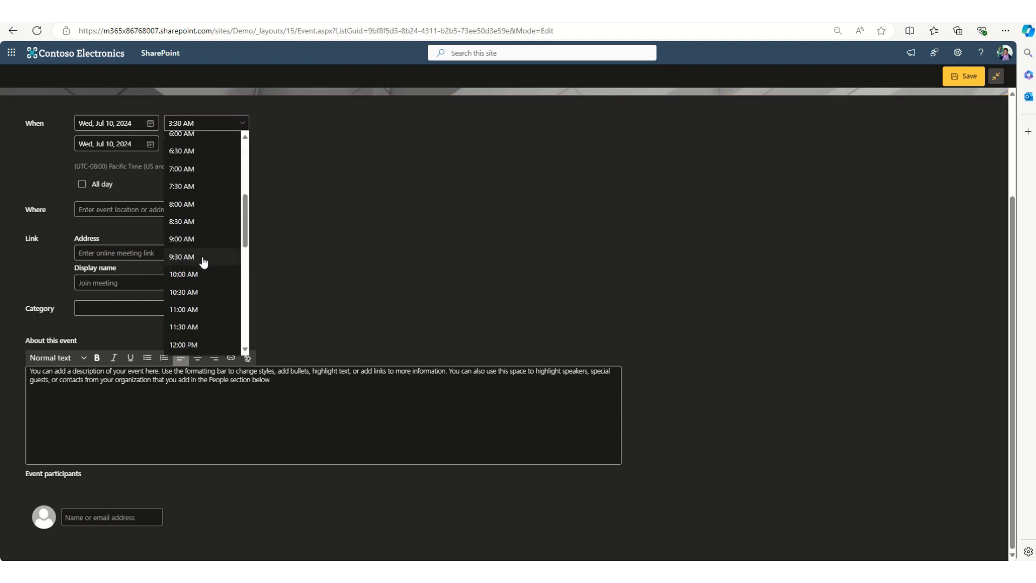
pyautogui.scroll(-4, 197, 270)
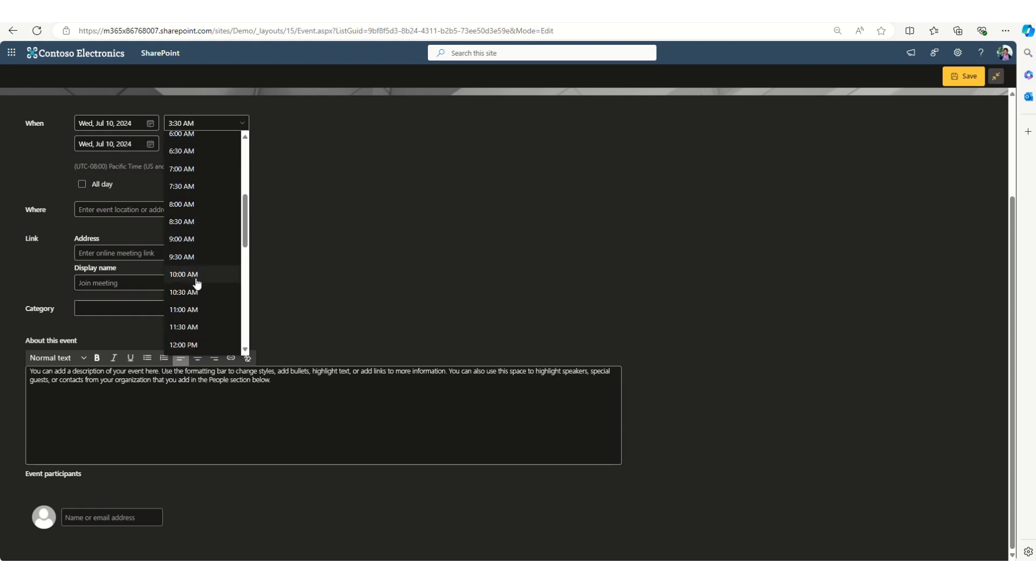
pyautogui.click(197, 302)
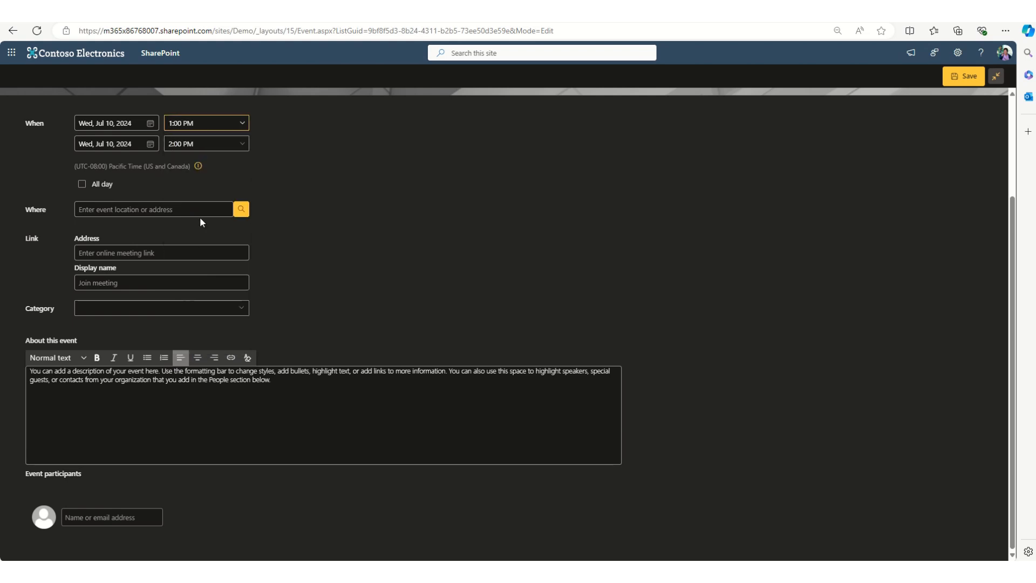
pyautogui.click(239, 147)
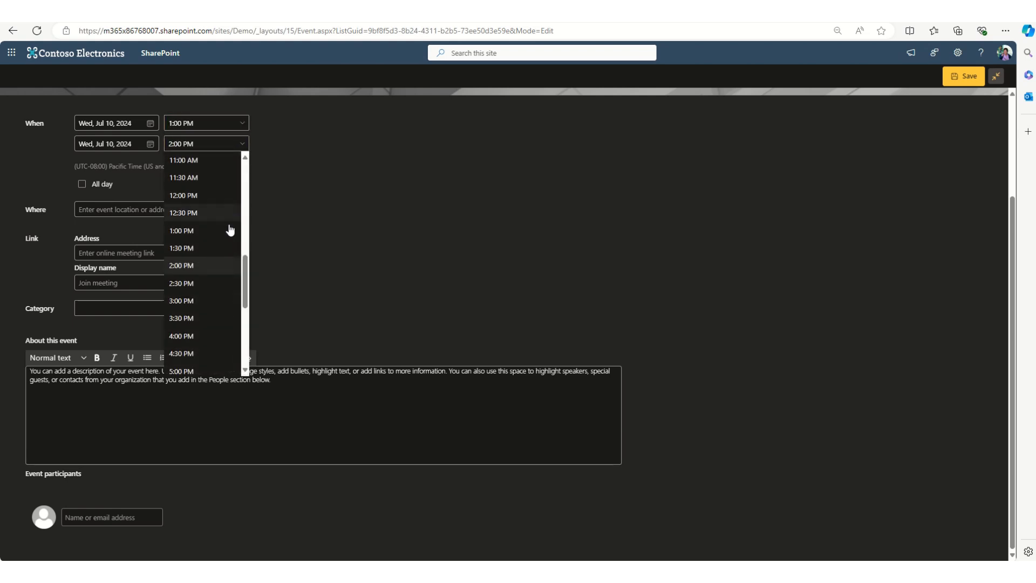
pyautogui.click(208, 300)
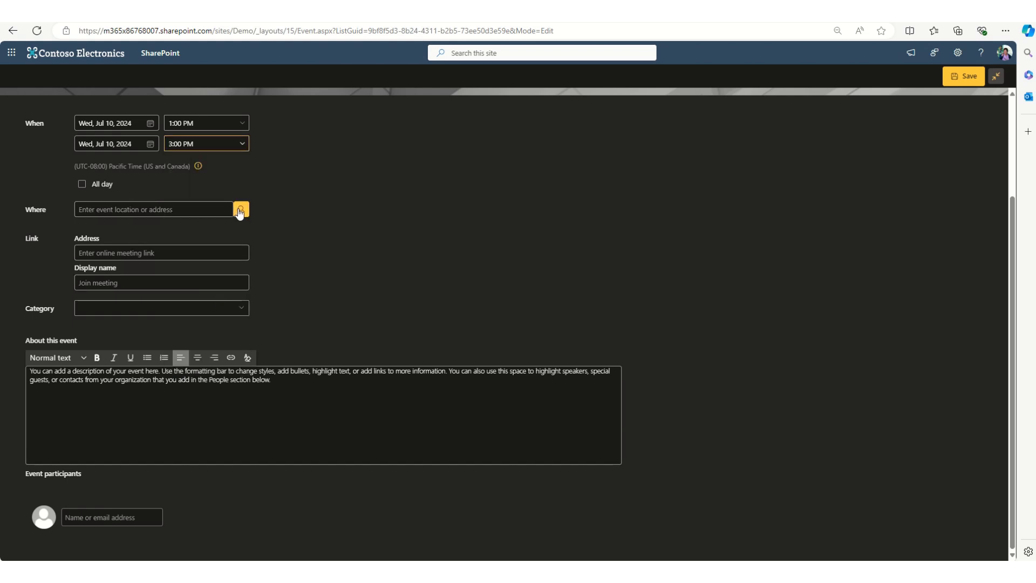
pyautogui.click(174, 210)
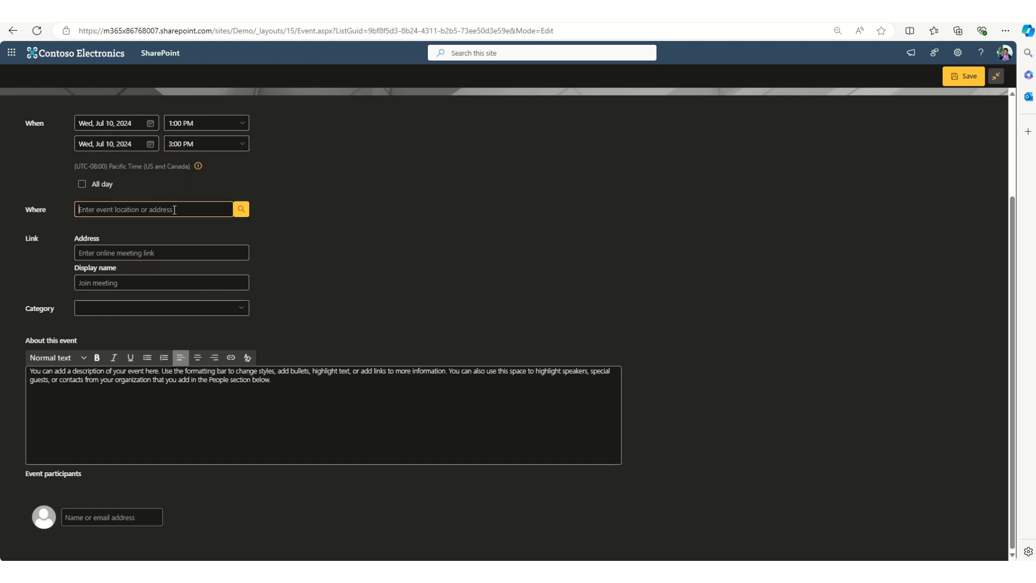
pyautogui.write('teams')
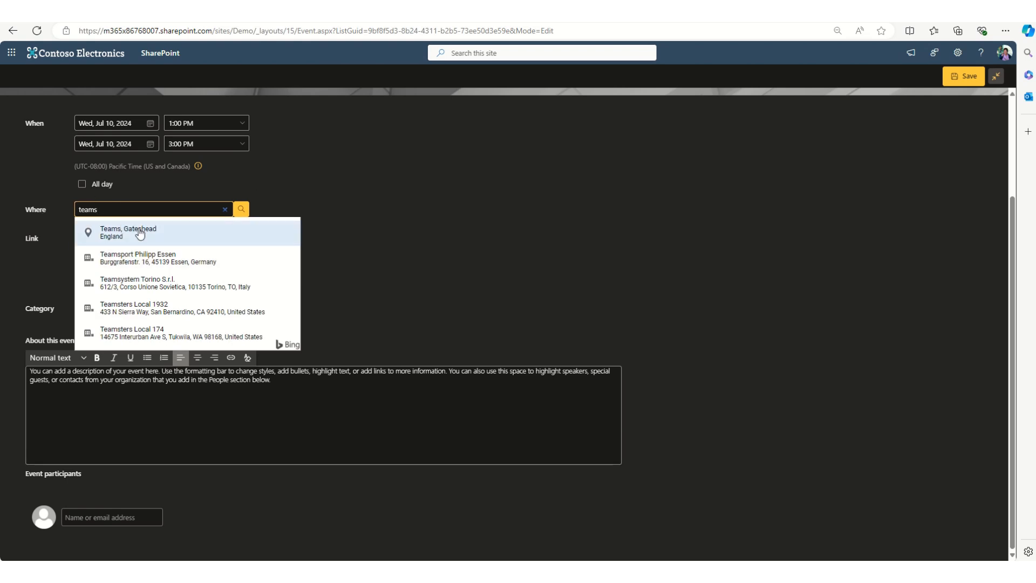
pyautogui.click(333, 205)
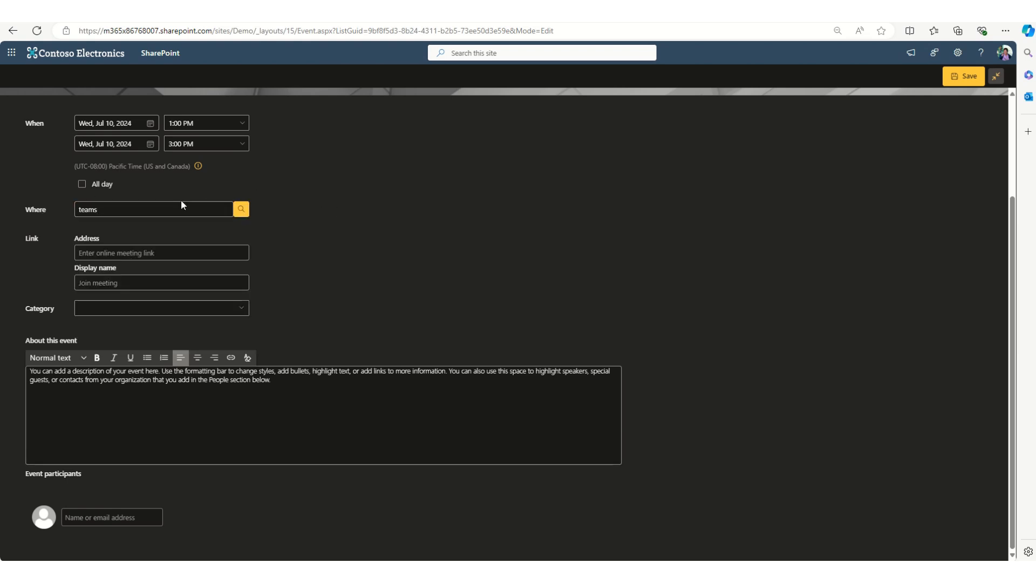
pyautogui.click(219, 209)
pyautogui.click(223, 208)
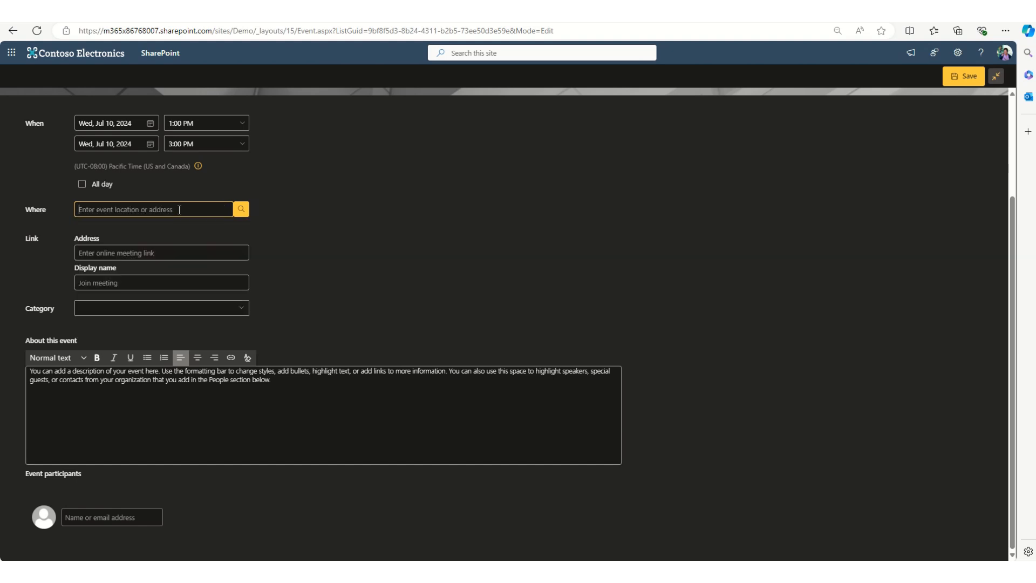
pyautogui.write('te')
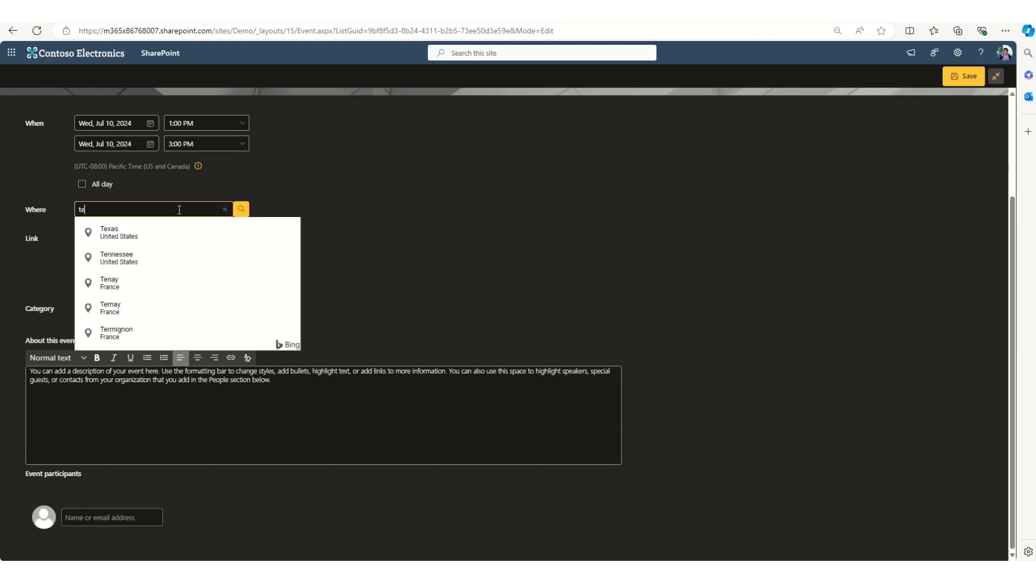
pyautogui.write('xas')
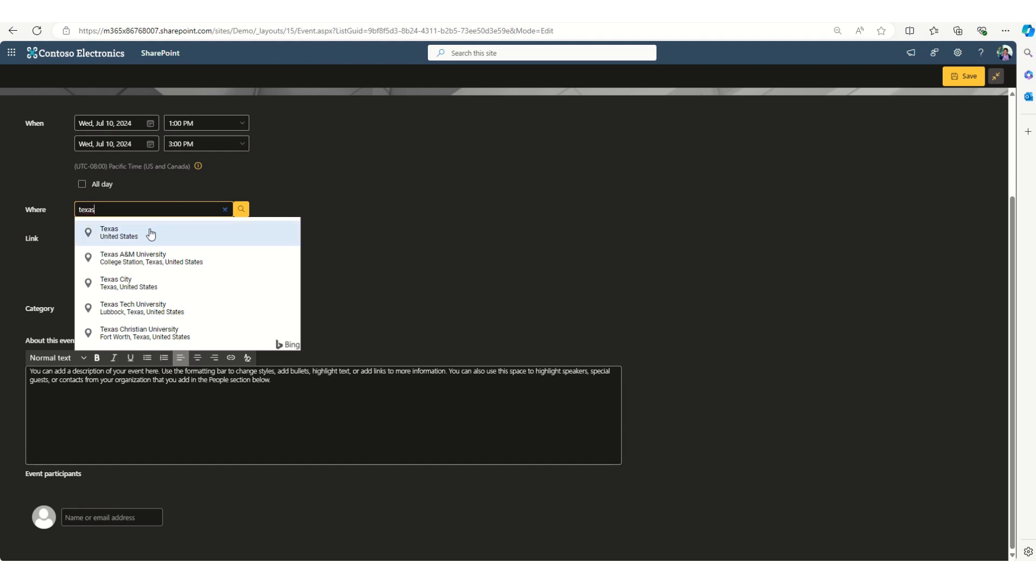
pyautogui.press('BackSpace')
pyautogui.press('BackSpace')
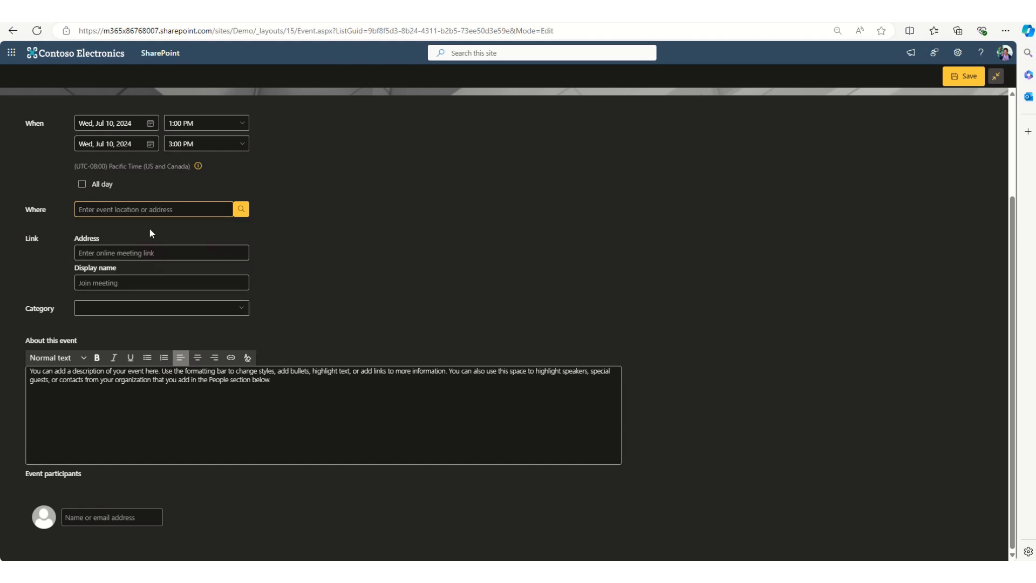
# Step: Set the event's location to the suggested place Nigeria and its category to Meeting
pyautogui.write('nigeria')
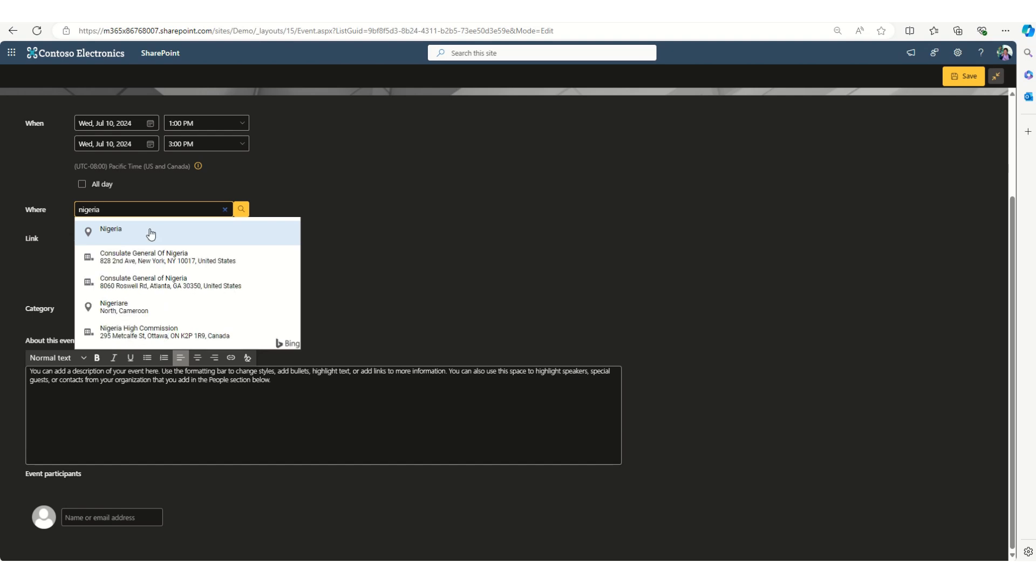
pyautogui.click(150, 233)
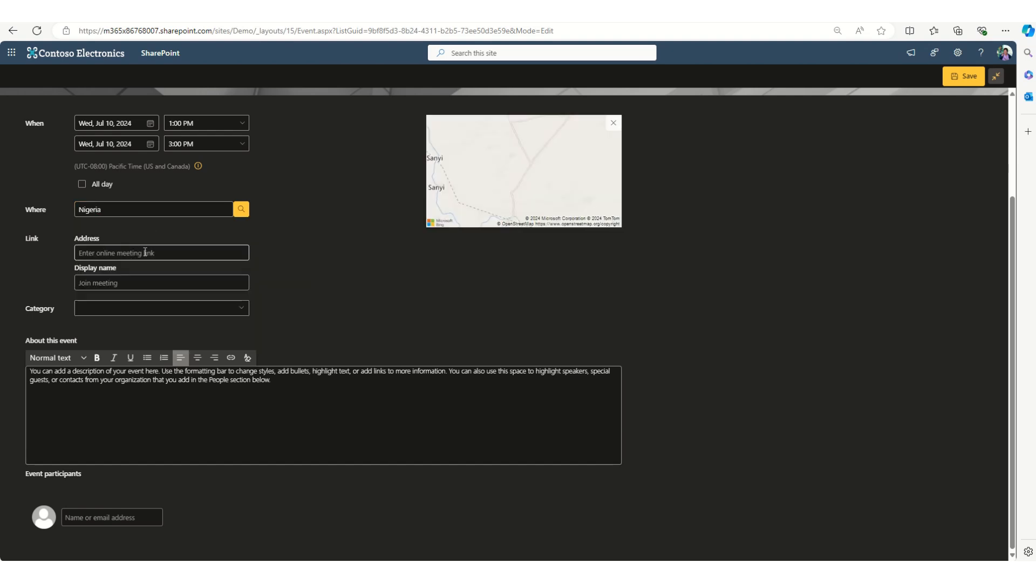
pyautogui.click(145, 252)
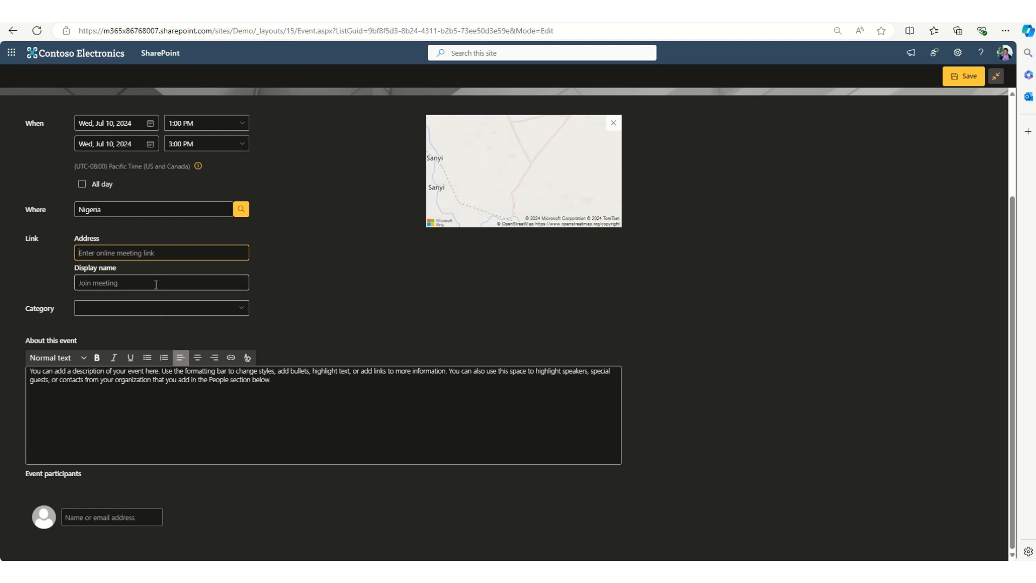
pyautogui.click(240, 307)
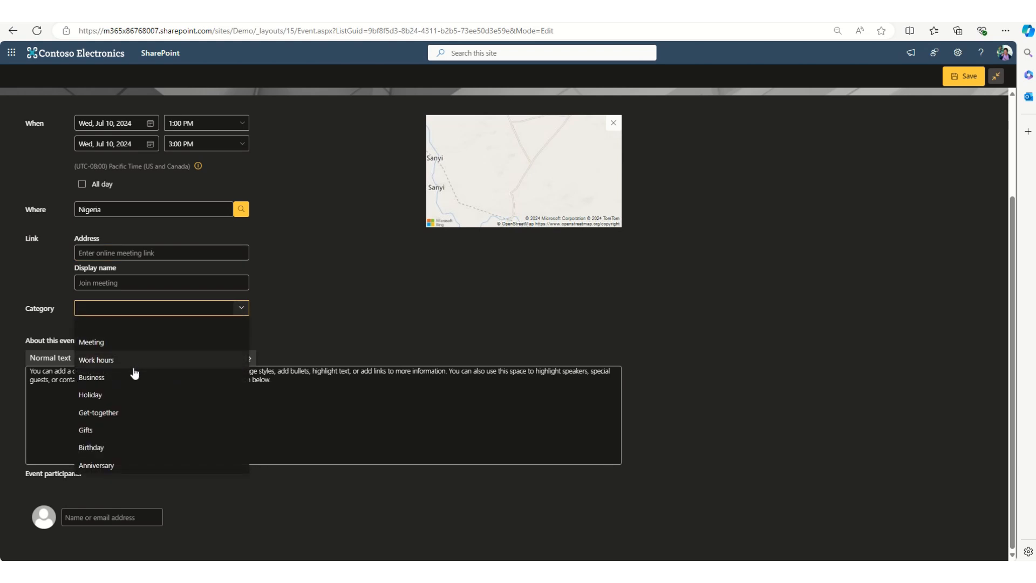
pyautogui.click(96, 342)
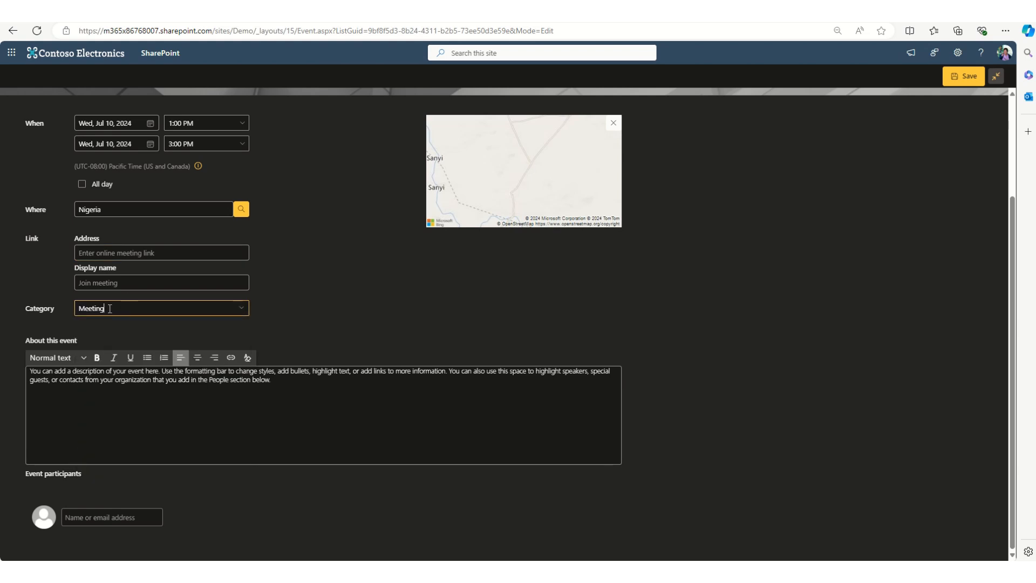
# Step: Switch to Microsoft Teams to obtain the event's meeting link and start a new calendar meeting titled "Tutorials"
pyautogui.click(111, 286)
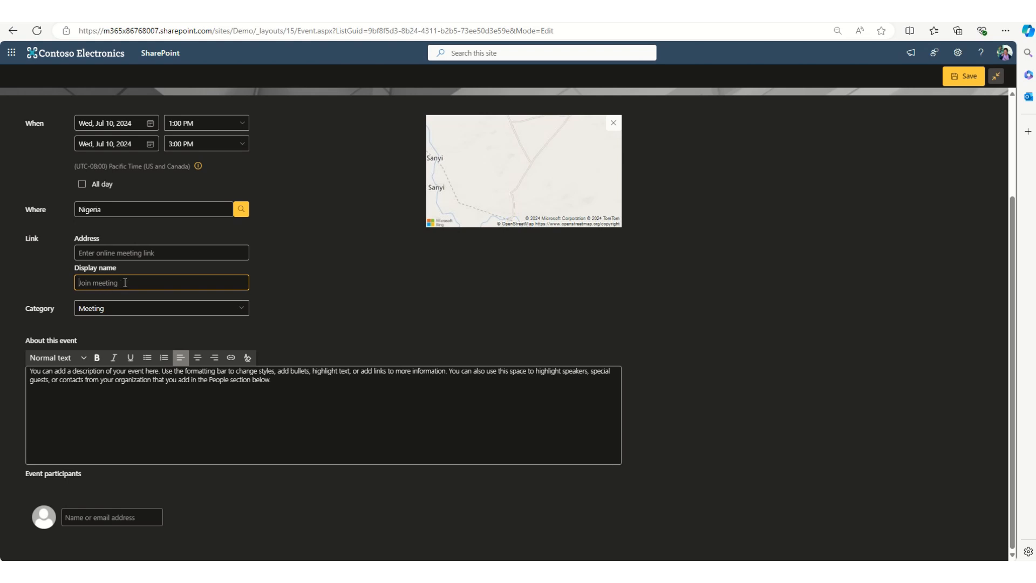
pyautogui.click(130, 252)
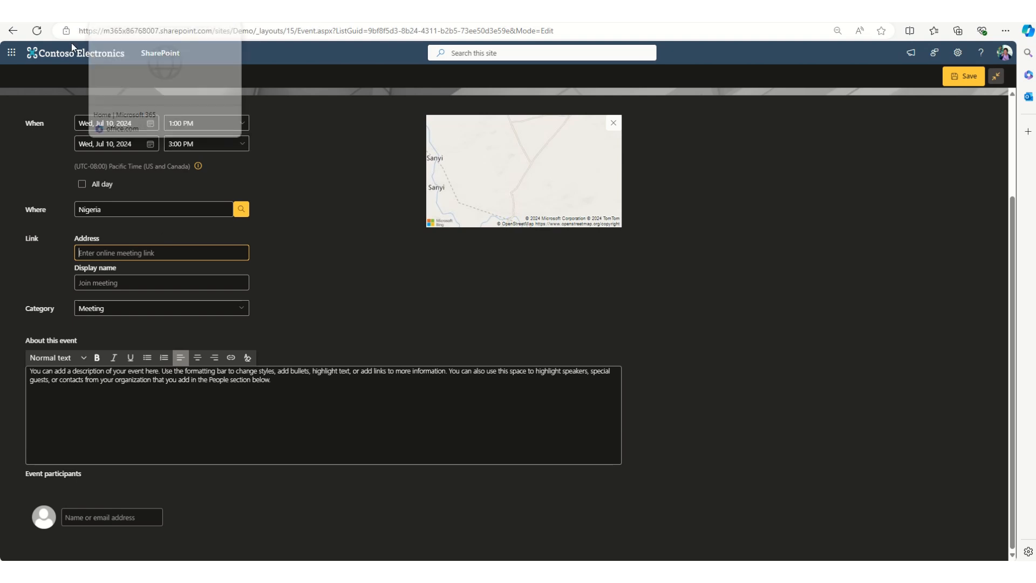
pyautogui.click(16, 55)
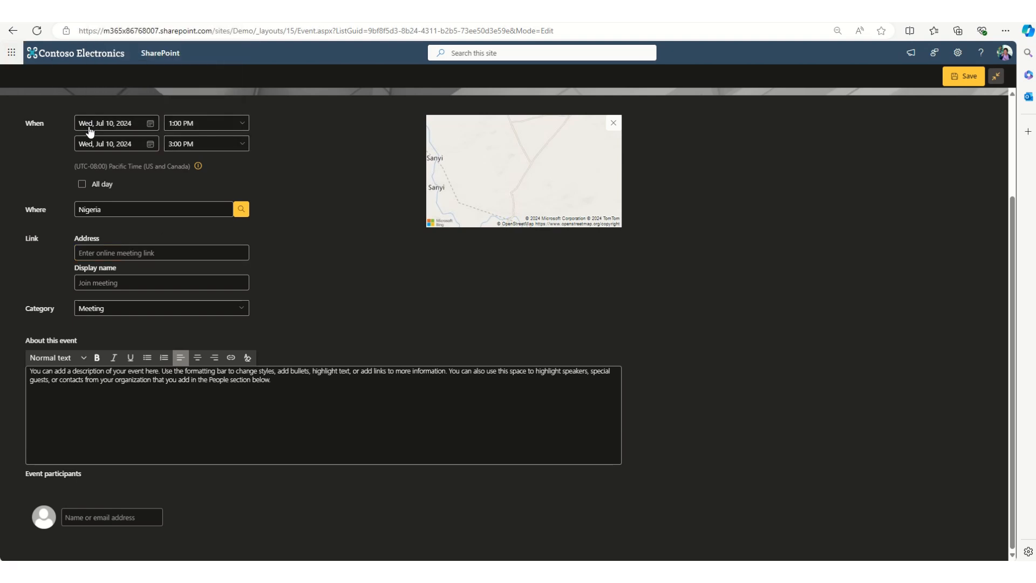
pyautogui.click(178, 157)
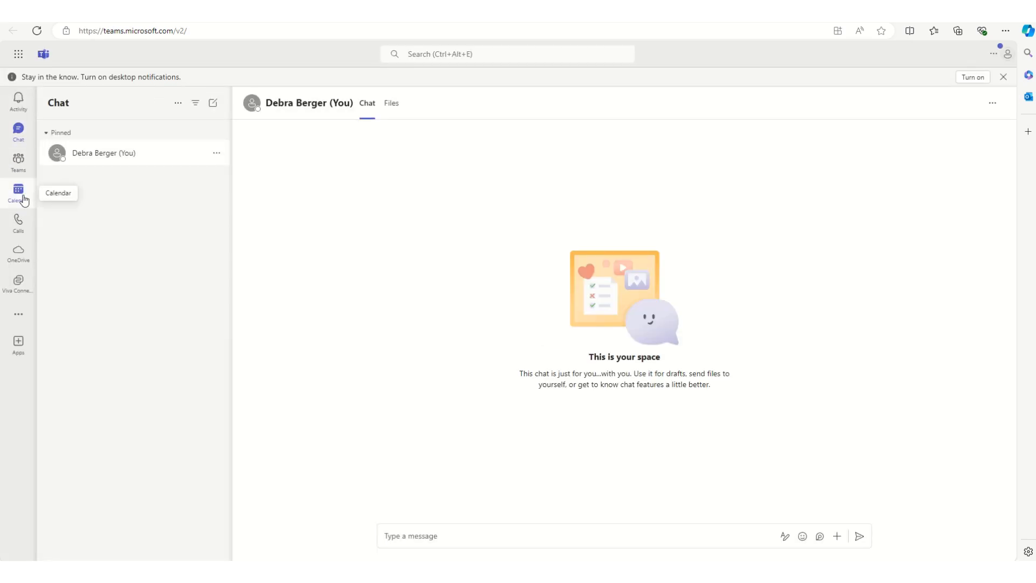
pyautogui.click(21, 195)
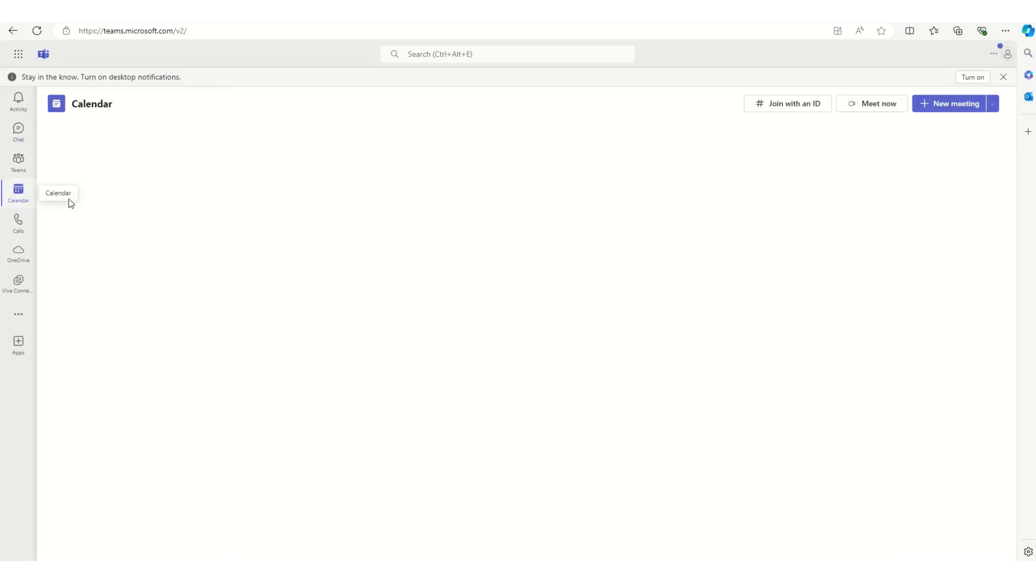
pyautogui.click(969, 104)
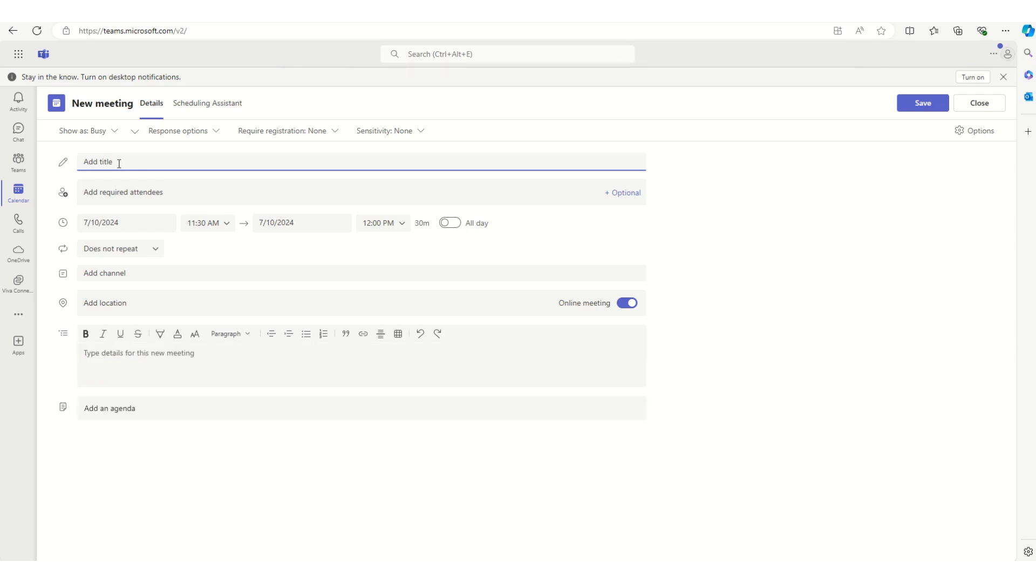
pyautogui.write('Tutorials')
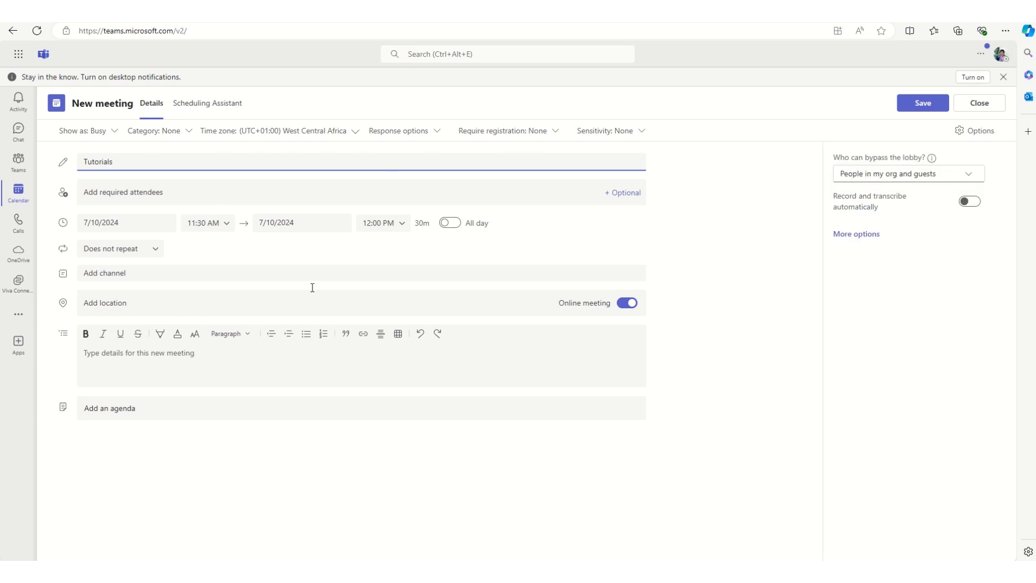
# Step: Add a colleague from the organization as the first required attendee of the Tutorials meeting
pyautogui.click(199, 194)
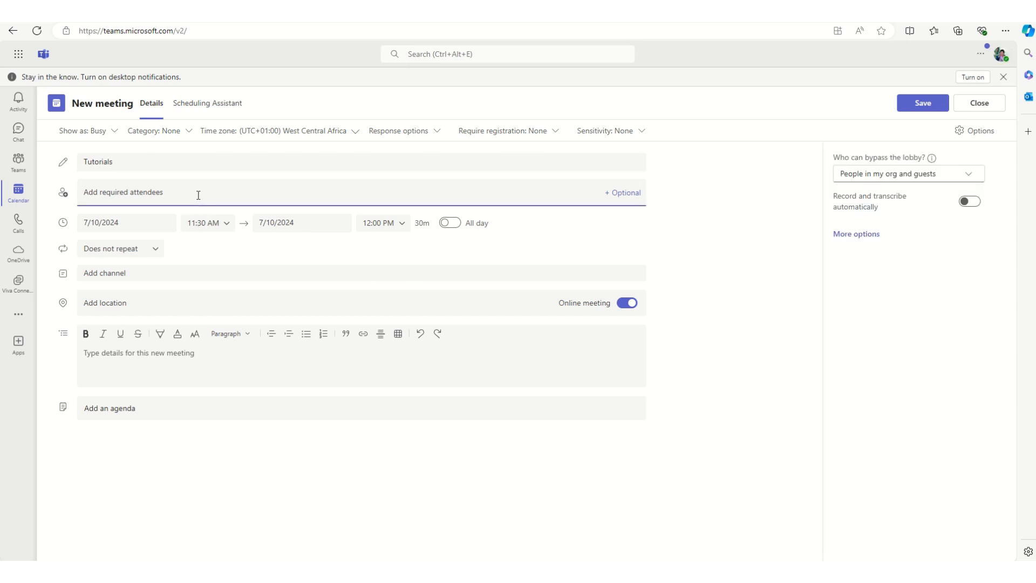
pyautogui.write('bia')
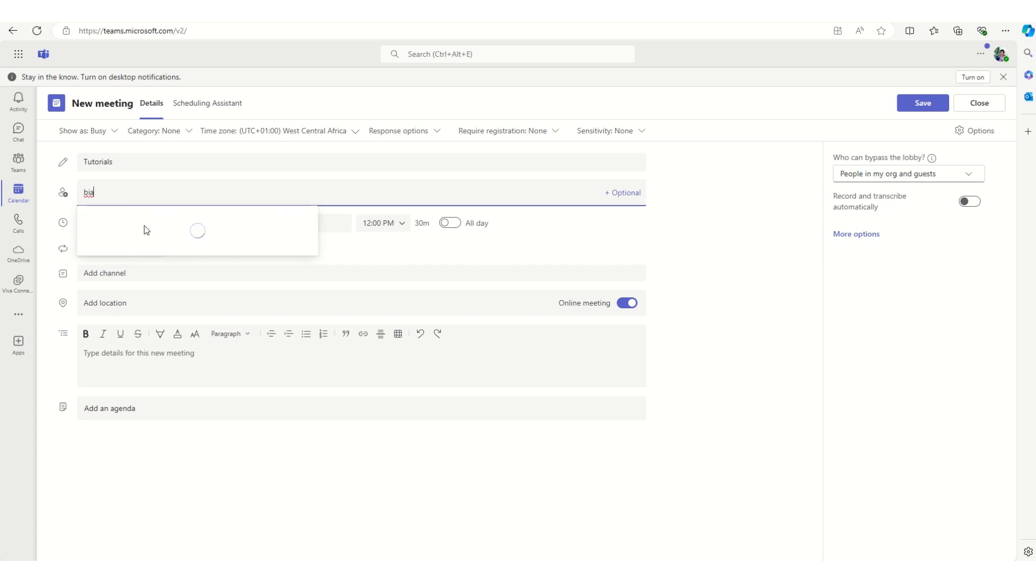
pyautogui.click(143, 230)
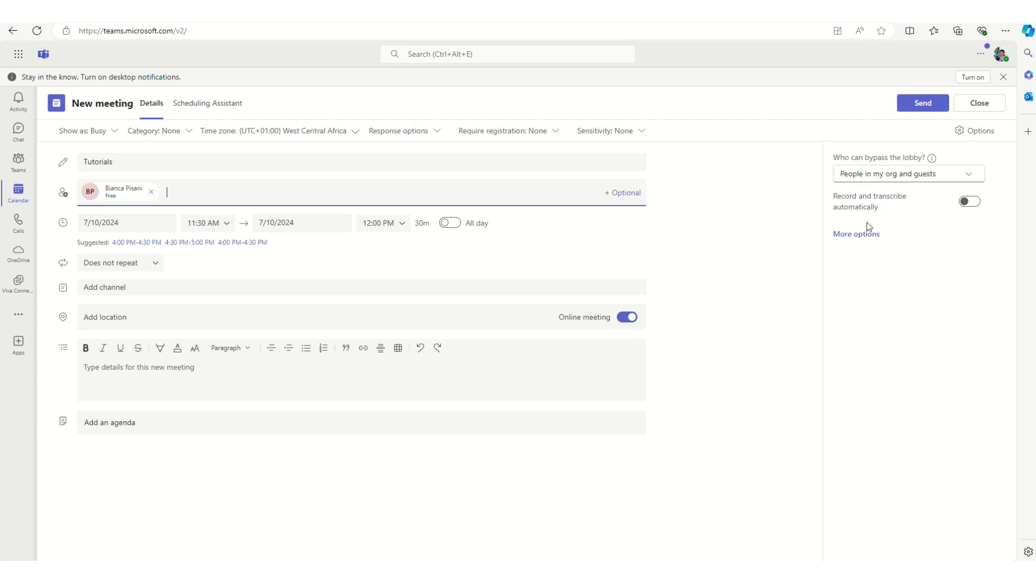
# Step: Look through the additional meeting options, close them without saving, and add MOD Administrator as a second required attendee
pyautogui.click(873, 237)
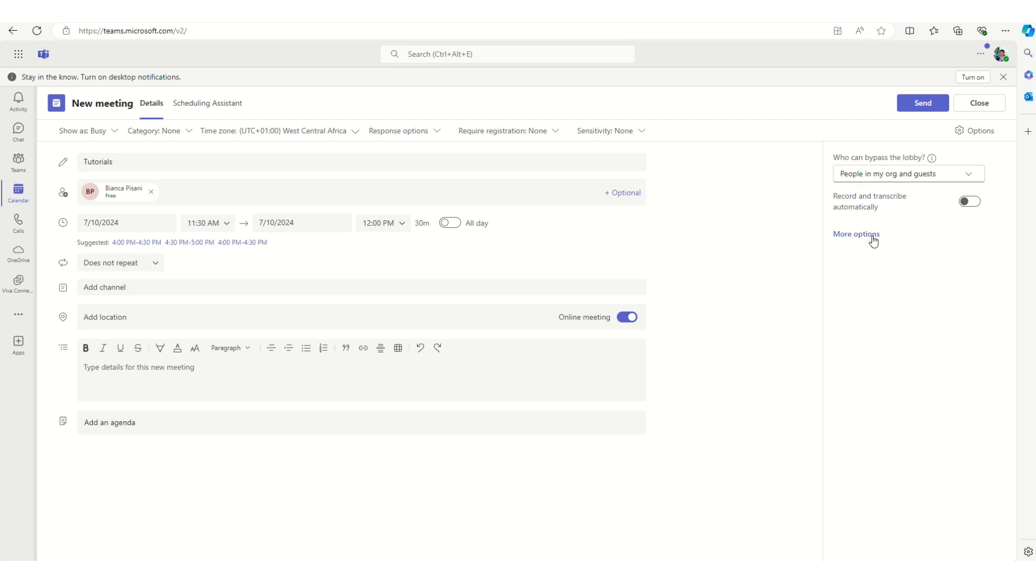
pyautogui.scroll(-10, 562, 361)
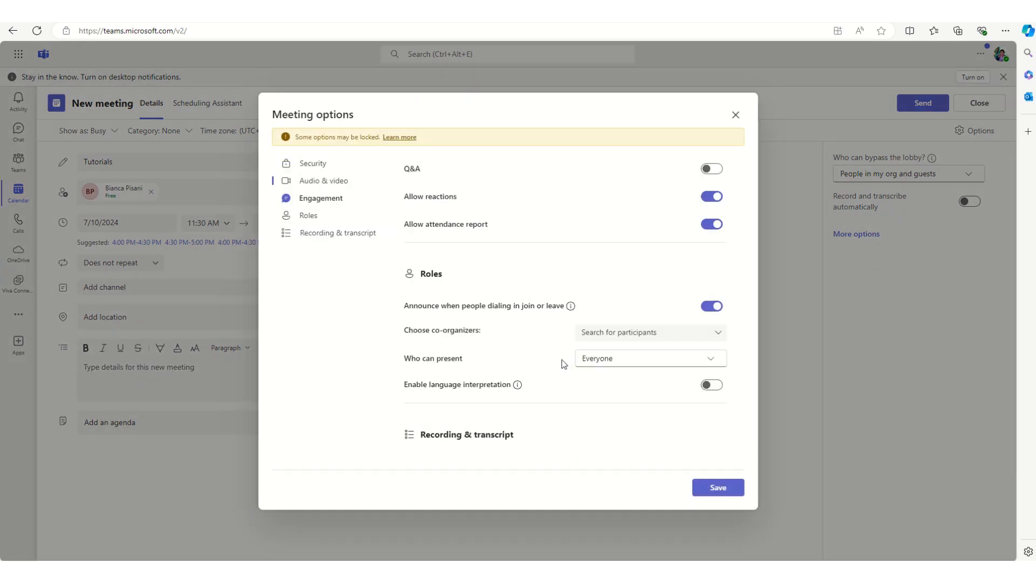
pyautogui.scroll(5, 701, 352)
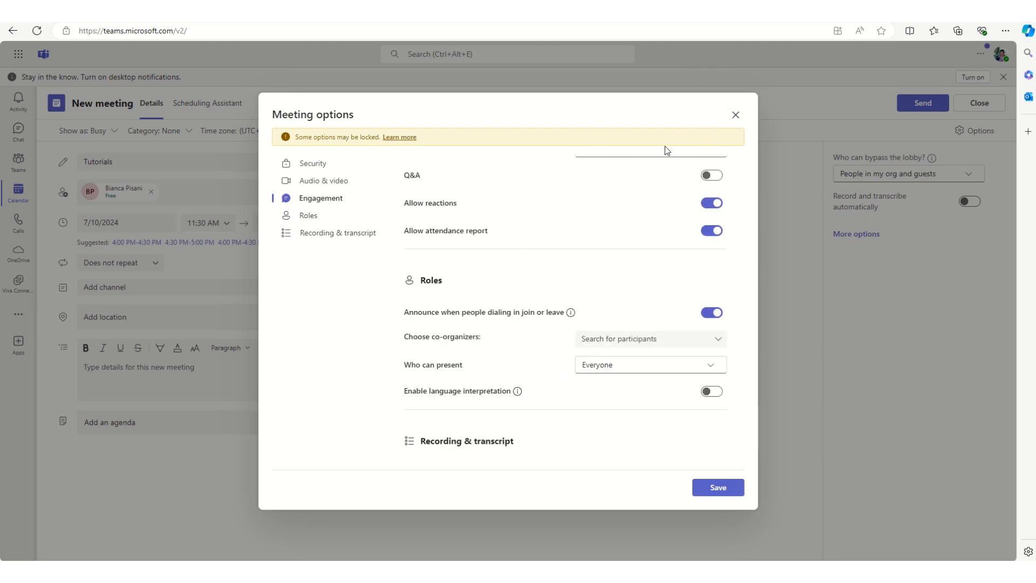
pyautogui.click(736, 115)
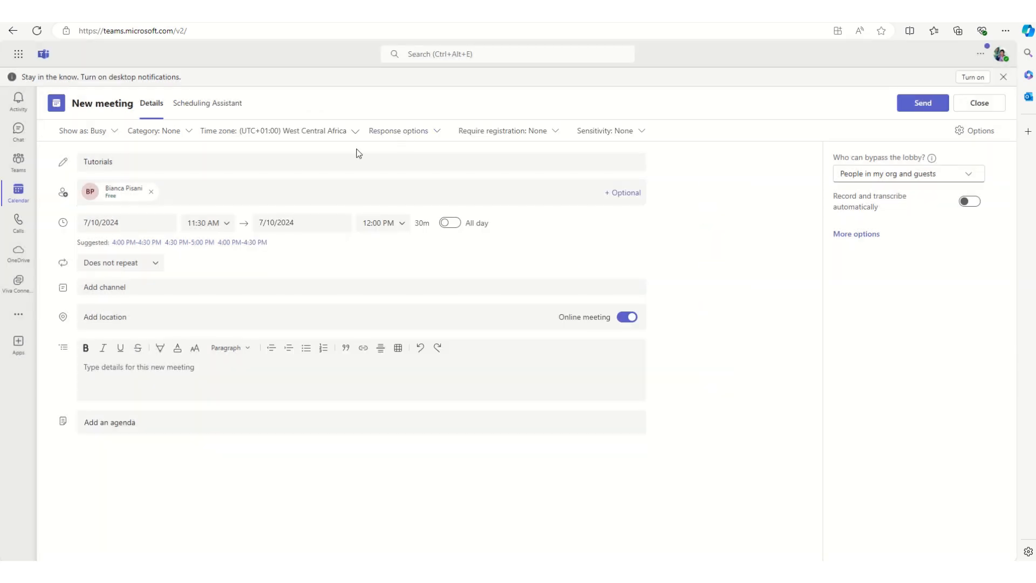
pyautogui.click(235, 192)
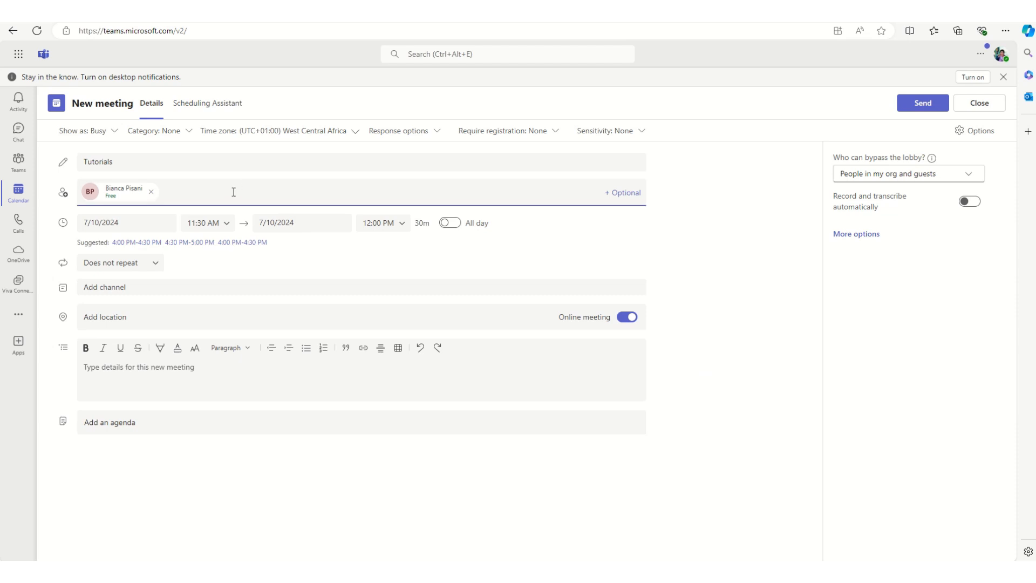
pyautogui.write('mod')
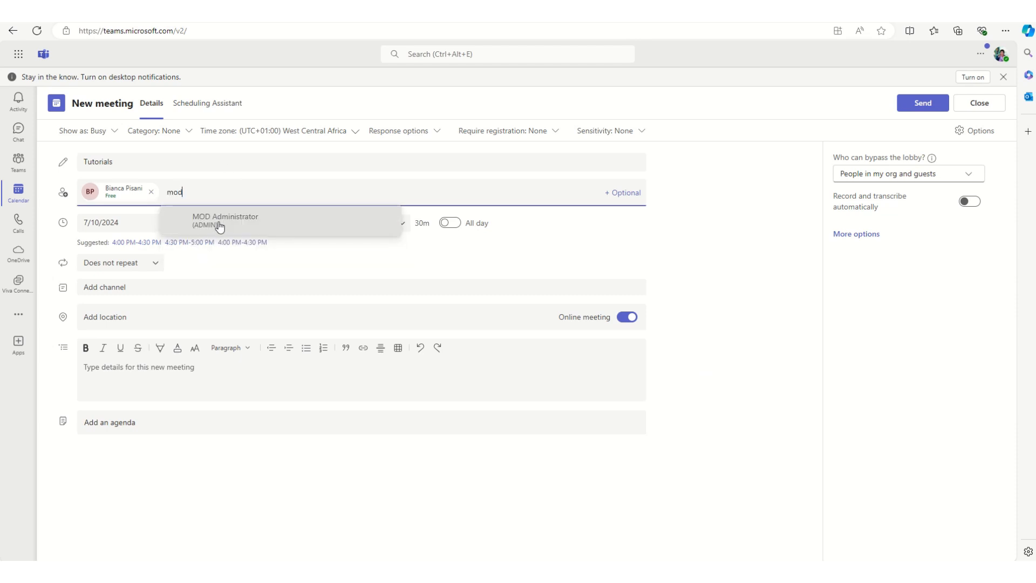
pyautogui.click(220, 226)
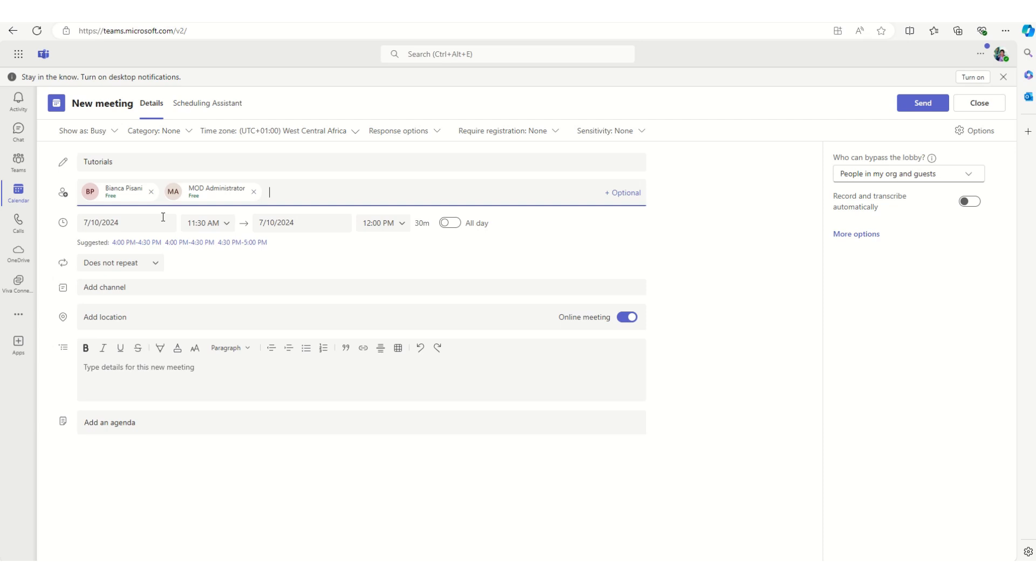
# Step: Set the Tutorials meeting's start time to 1:00 PM on 7/10/2024
pyautogui.click(223, 228)
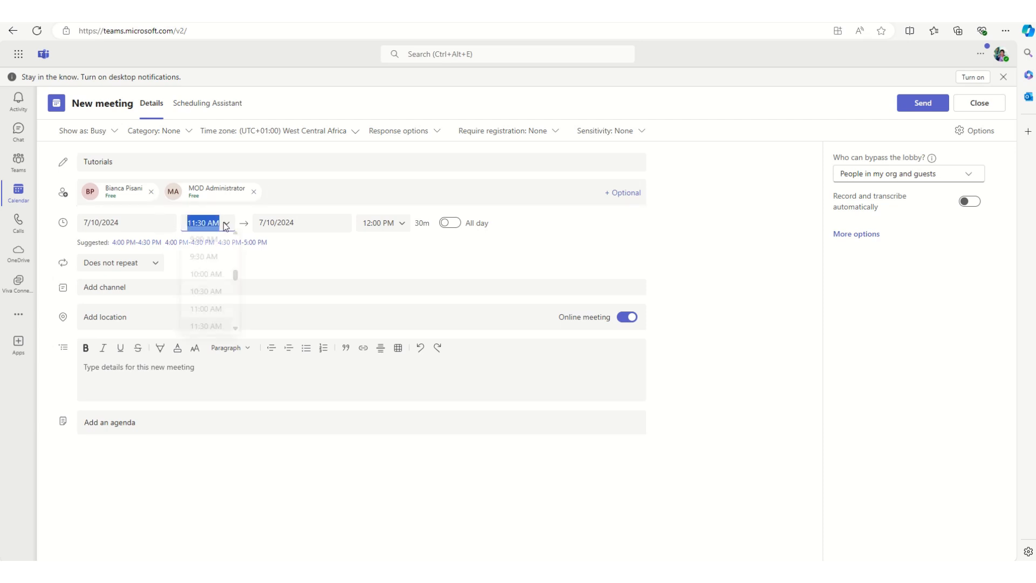
pyautogui.scroll(-7, 225, 252)
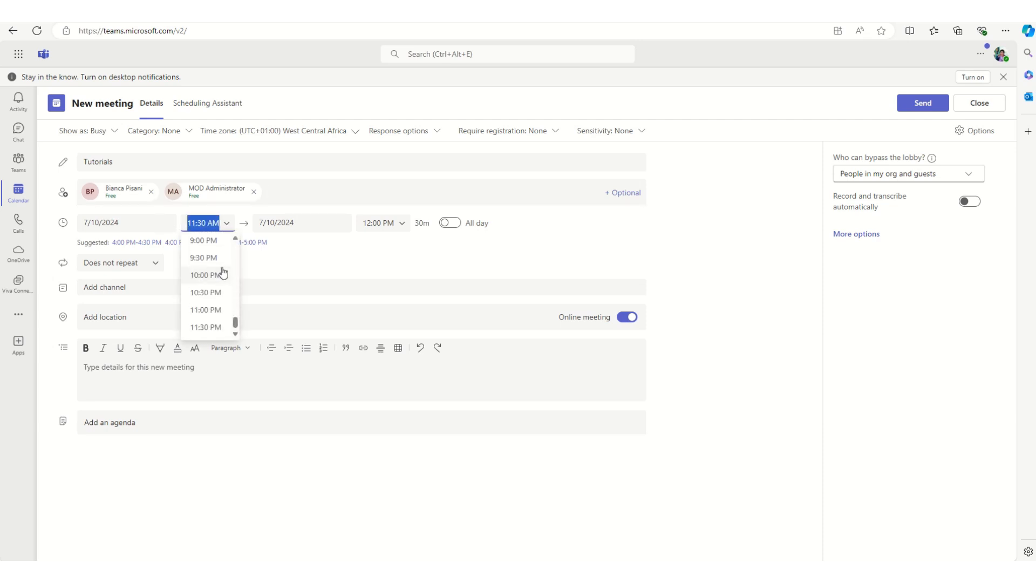
pyautogui.scroll(5, 219, 273)
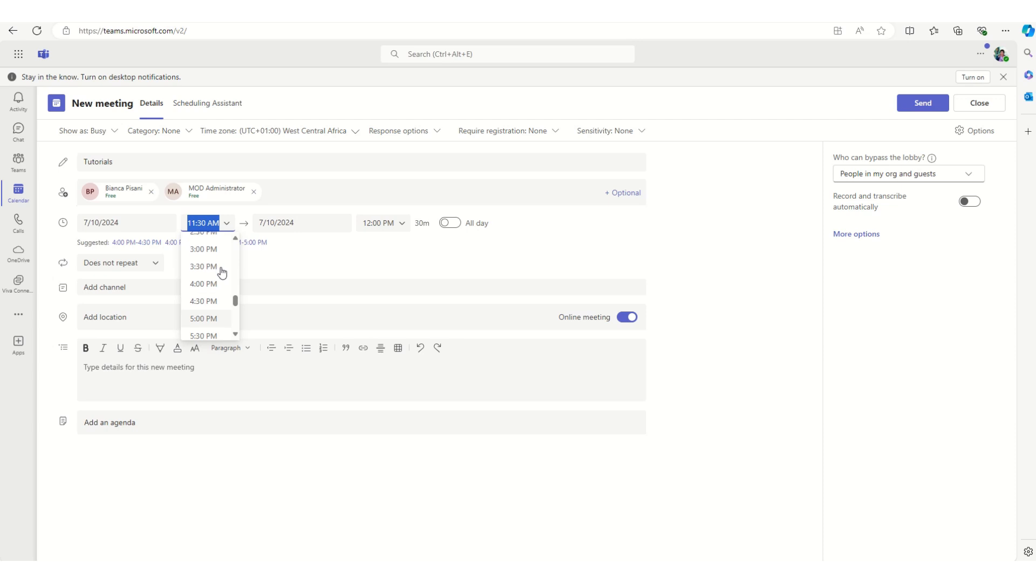
pyautogui.scroll(2, 211, 274)
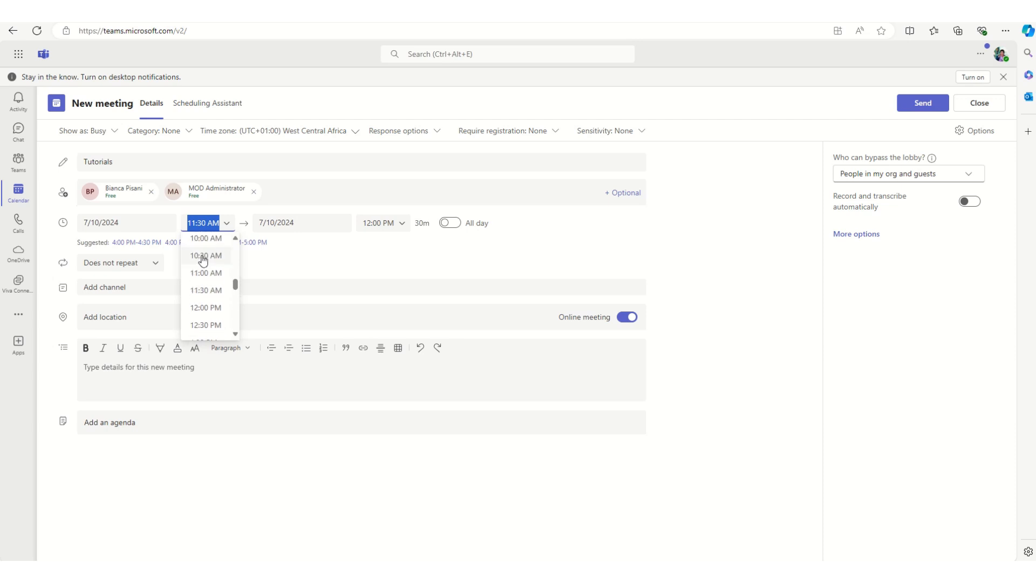
pyautogui.scroll(-2, 207, 276)
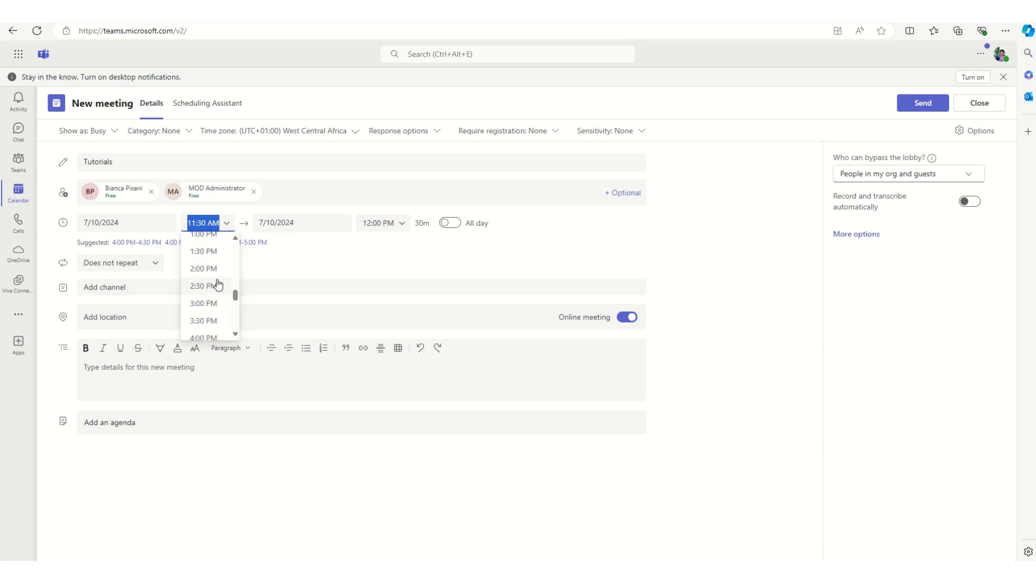
pyautogui.click(211, 240)
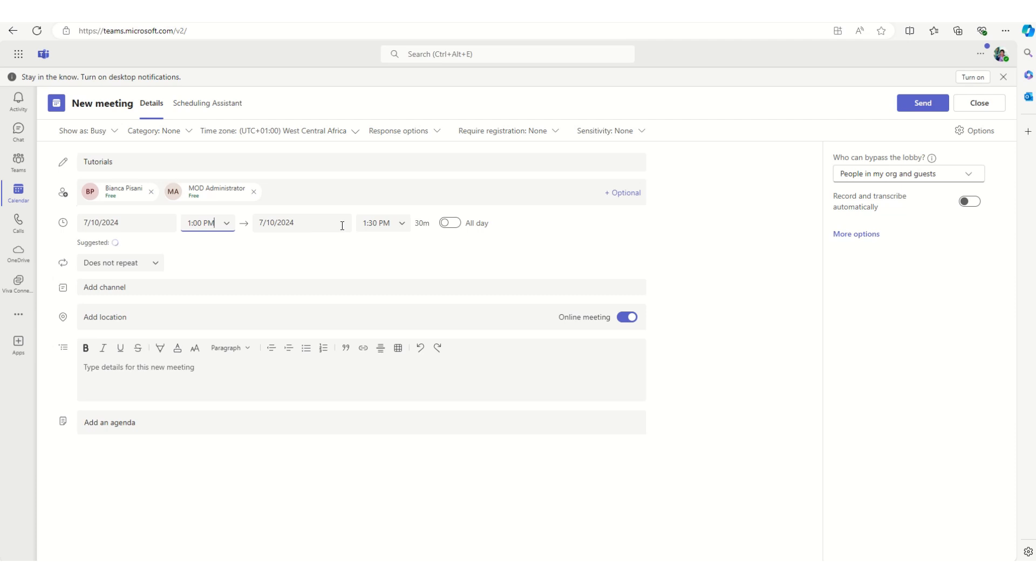
# Step: Set the Tutorials meeting's end time to 3:00 PM, send the invitation, and dismiss the Meet app prompt
pyautogui.click(401, 223)
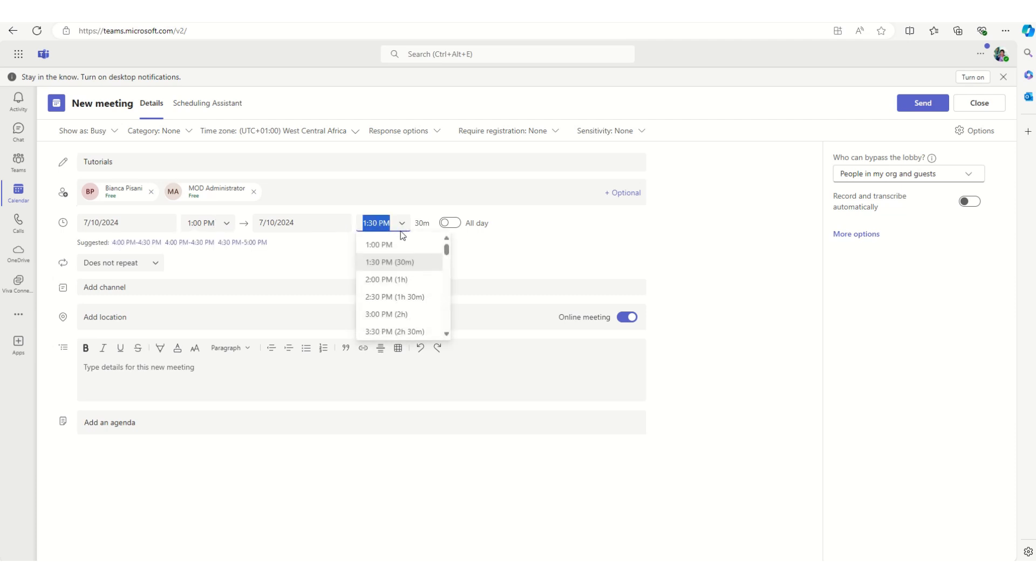
pyautogui.click(385, 315)
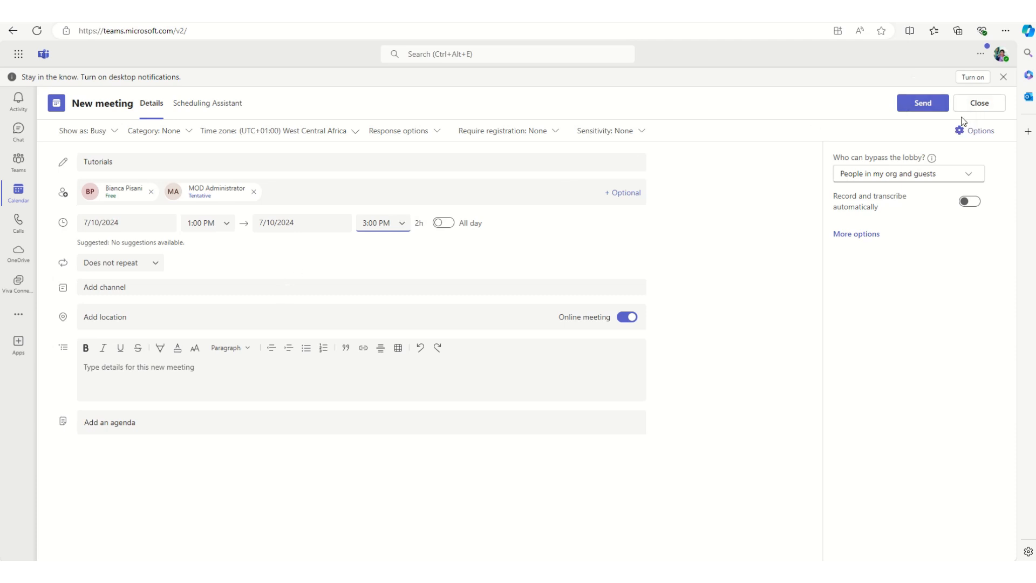
pyautogui.click(924, 105)
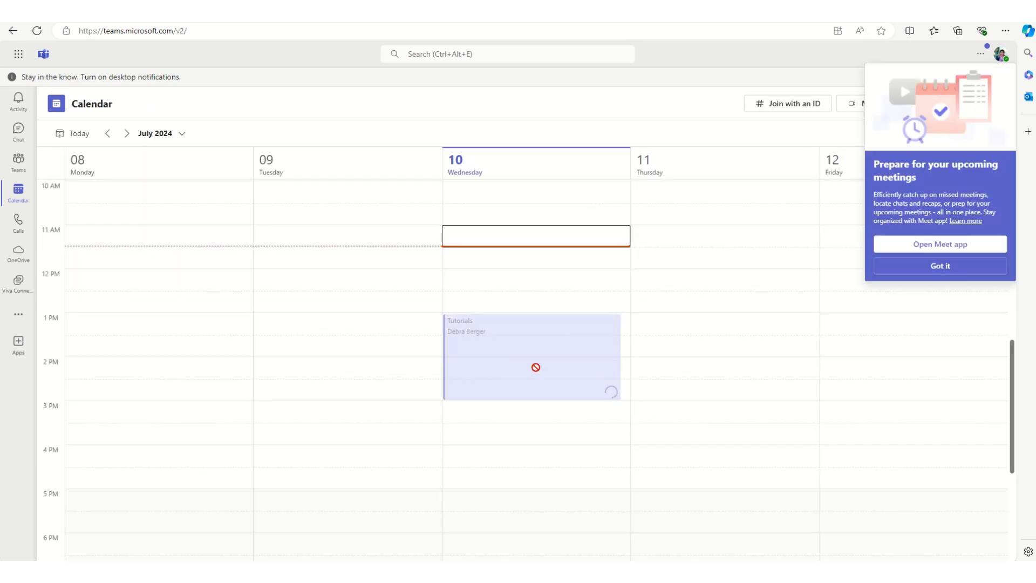
pyautogui.click(921, 267)
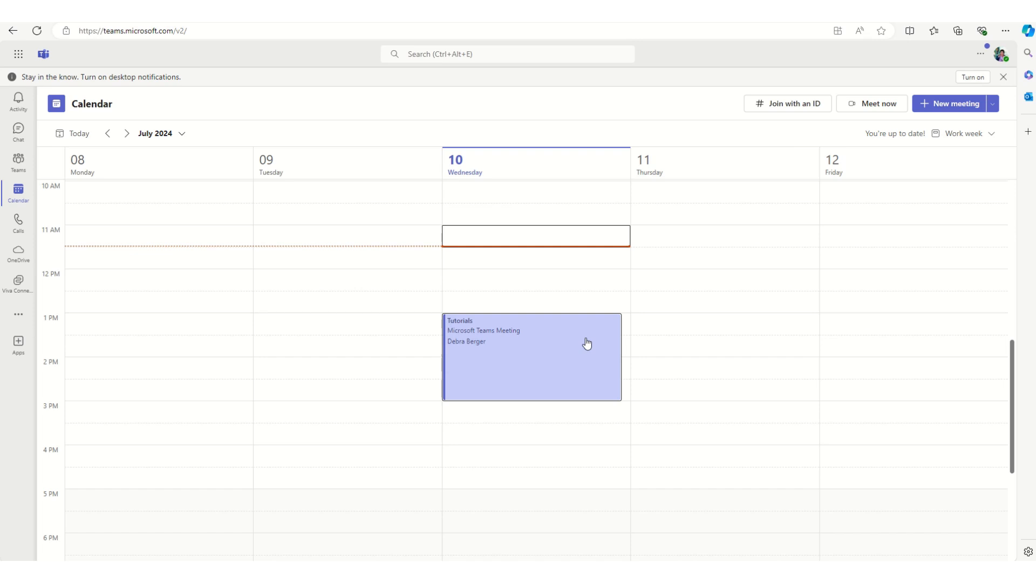
# Step: Copy the Tutorials meeting's join link and paste it as the link address of the SharePoint event
pyautogui.click(586, 344)
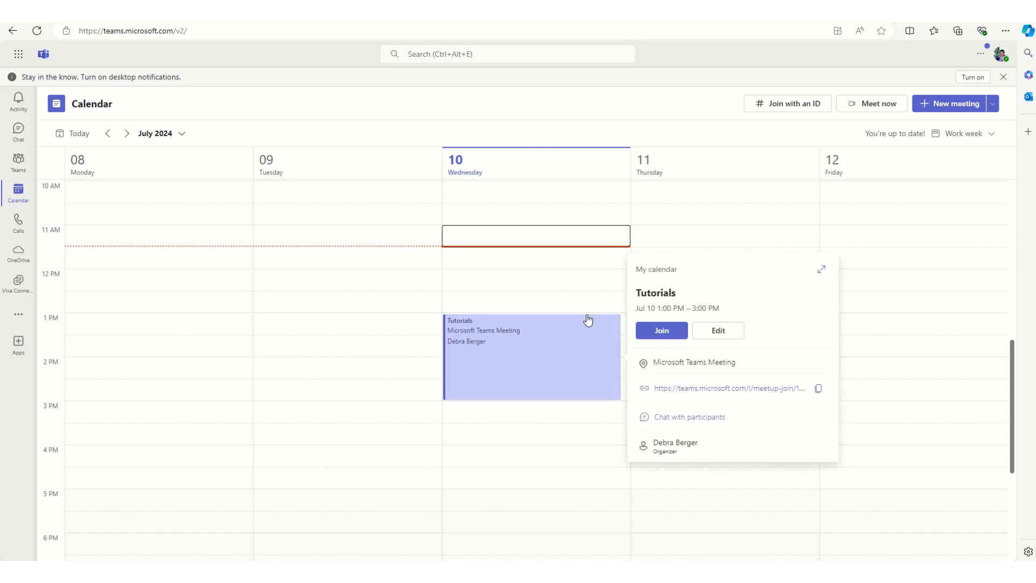
pyautogui.click(818, 390)
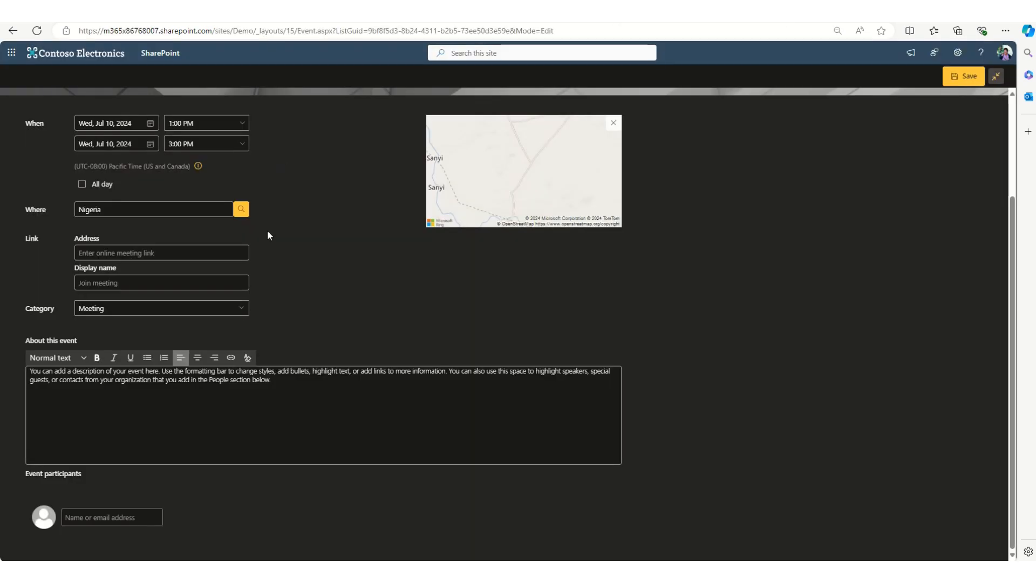
pyautogui.click(111, 252)
pyautogui.rightClick(111, 252)
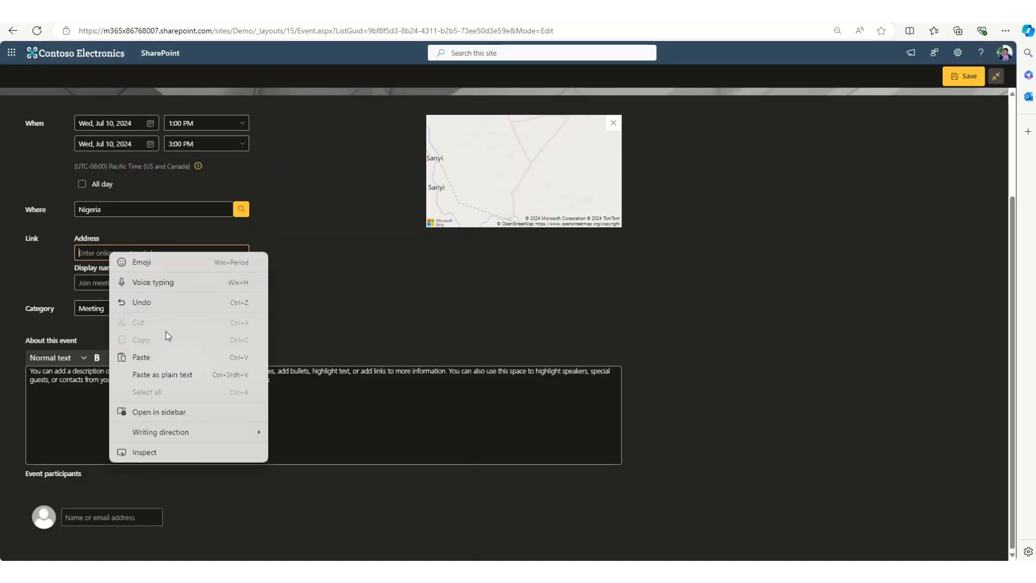
pyautogui.click(159, 368)
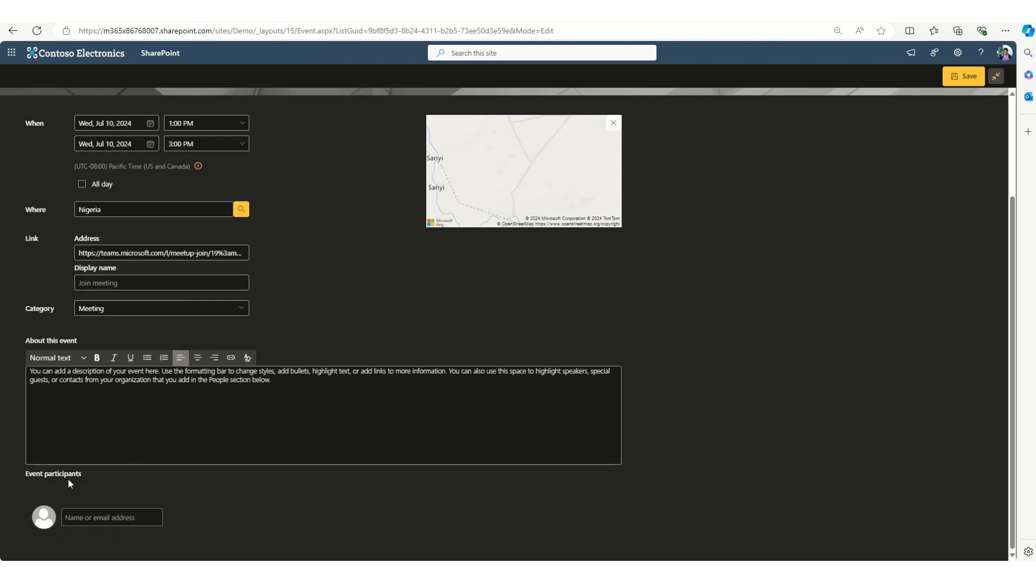
# Step: Add the invited colleague and MOD Administrator as event participants, then save the Tutorial event
pyautogui.click(84, 519)
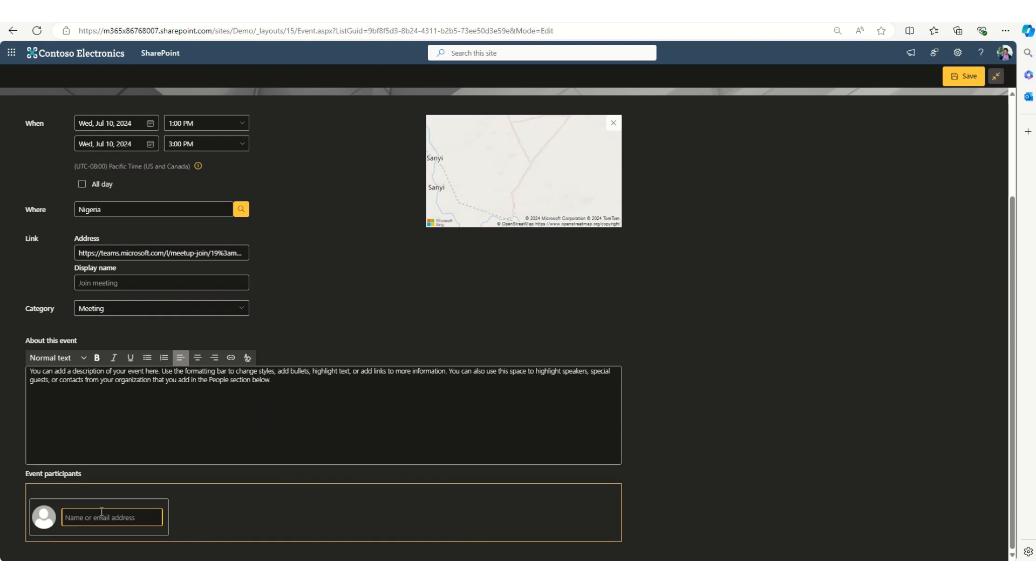
pyautogui.write('bia')
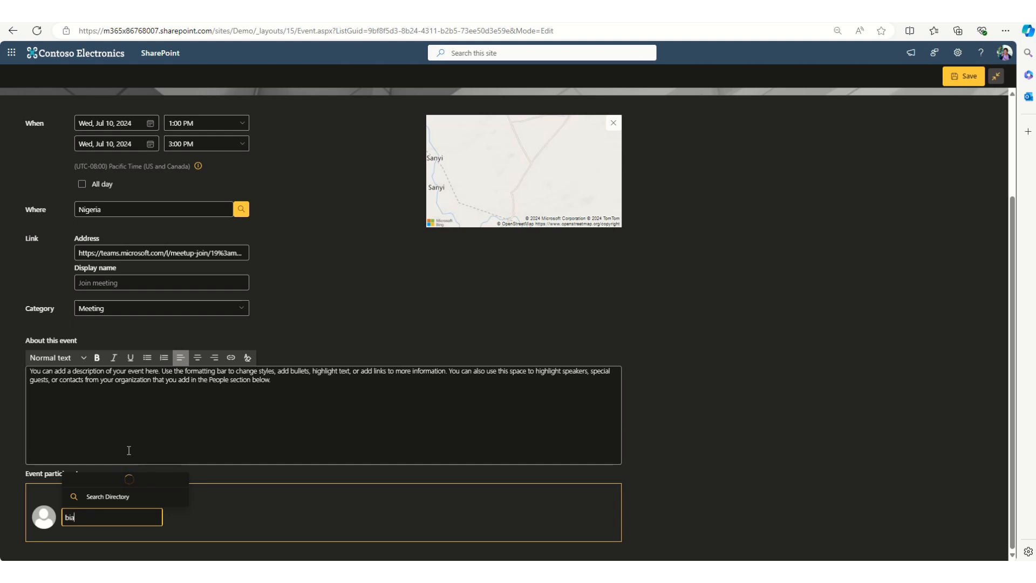
pyautogui.click(120, 482)
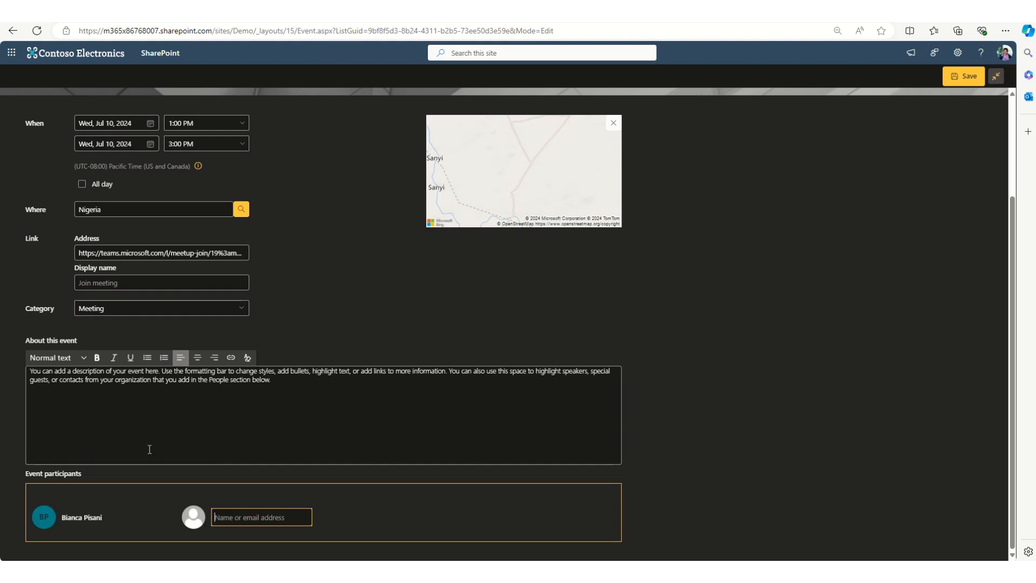
pyautogui.write('mod')
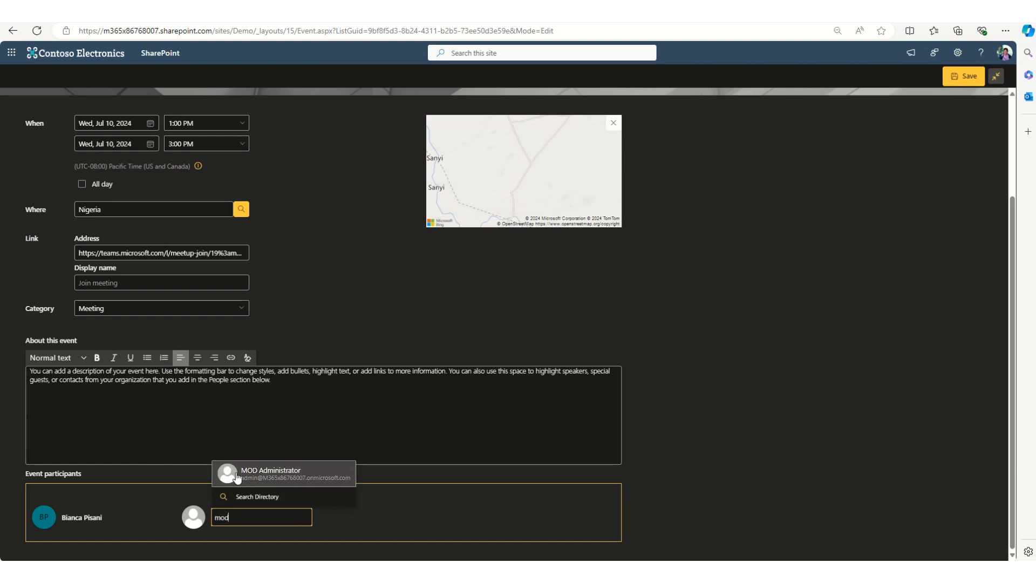
pyautogui.click(251, 478)
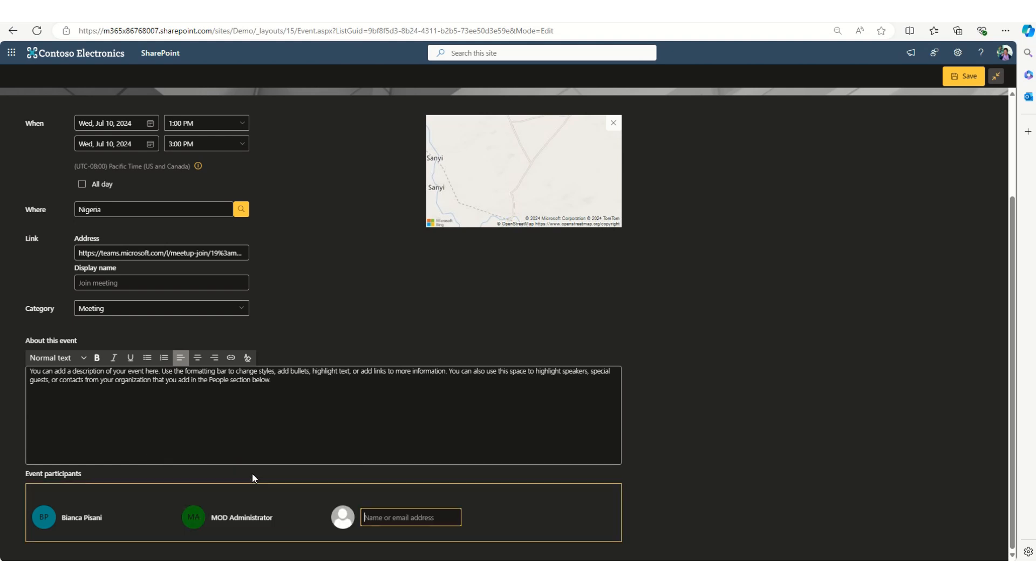
pyautogui.scroll(2, 618, 481)
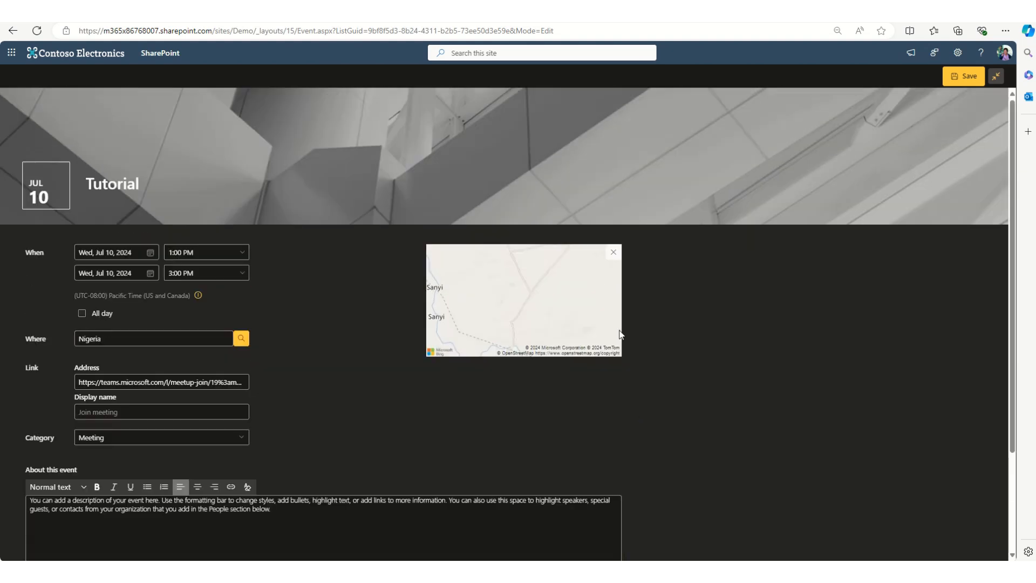
pyautogui.click(964, 76)
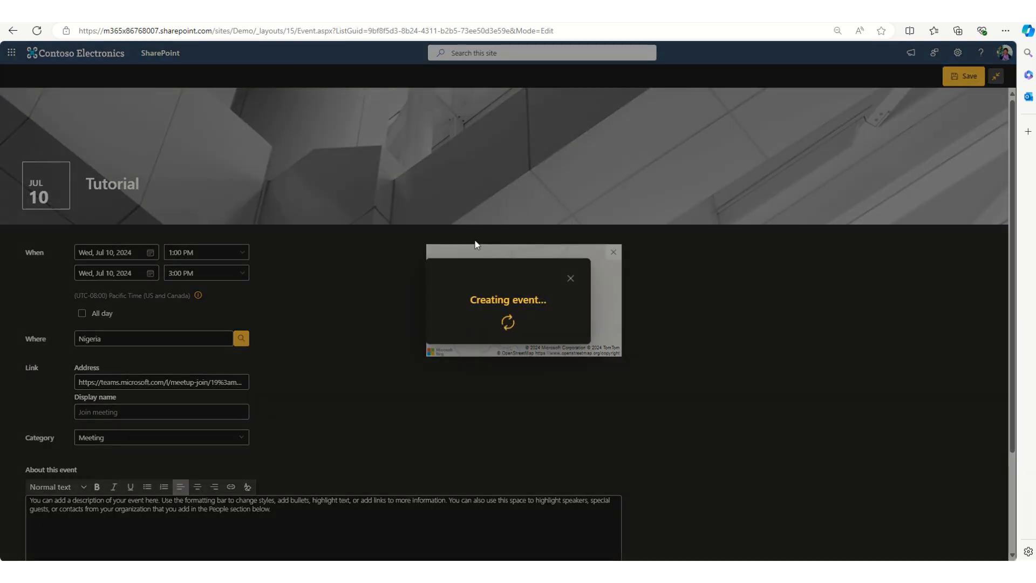
# Step: Review the saved Tutorial event's date, location, meeting link, category and participants
pyautogui.scroll(-2, 379, 317)
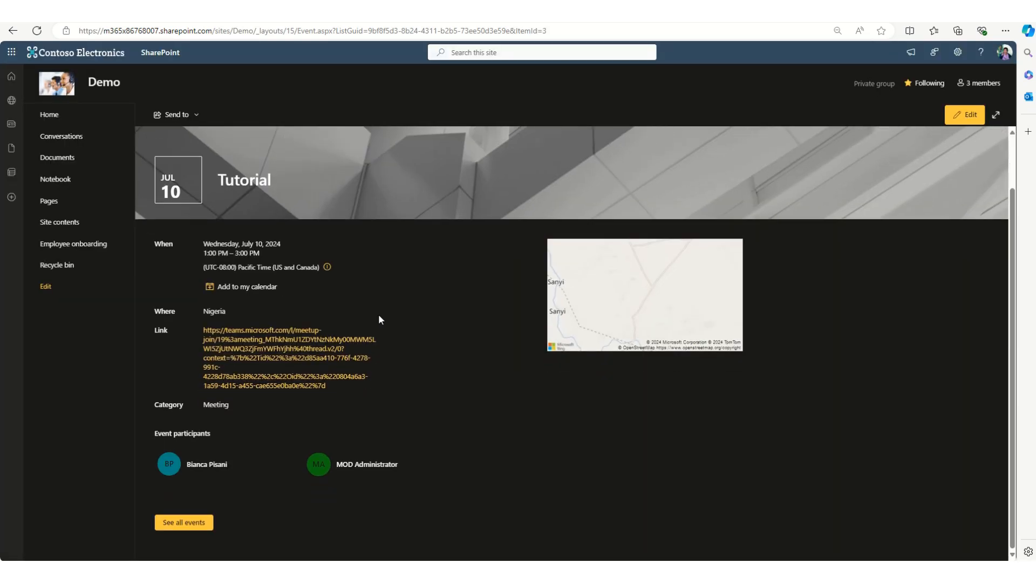
pyautogui.scroll(2, 358, 345)
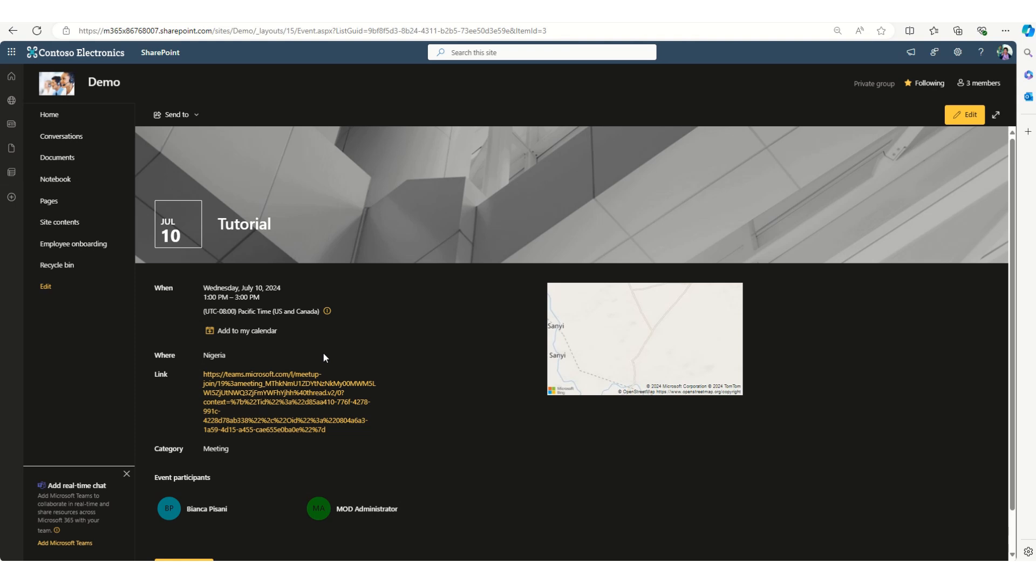
pyautogui.scroll(-1, 172, 381)
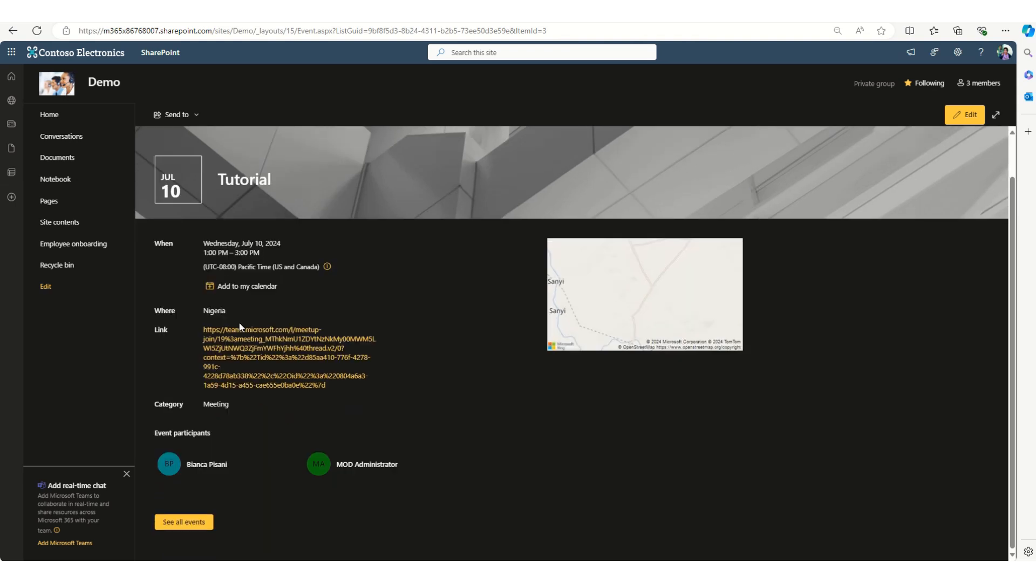
pyautogui.scroll(1, 196, 378)
pyautogui.scroll(-1, 247, 368)
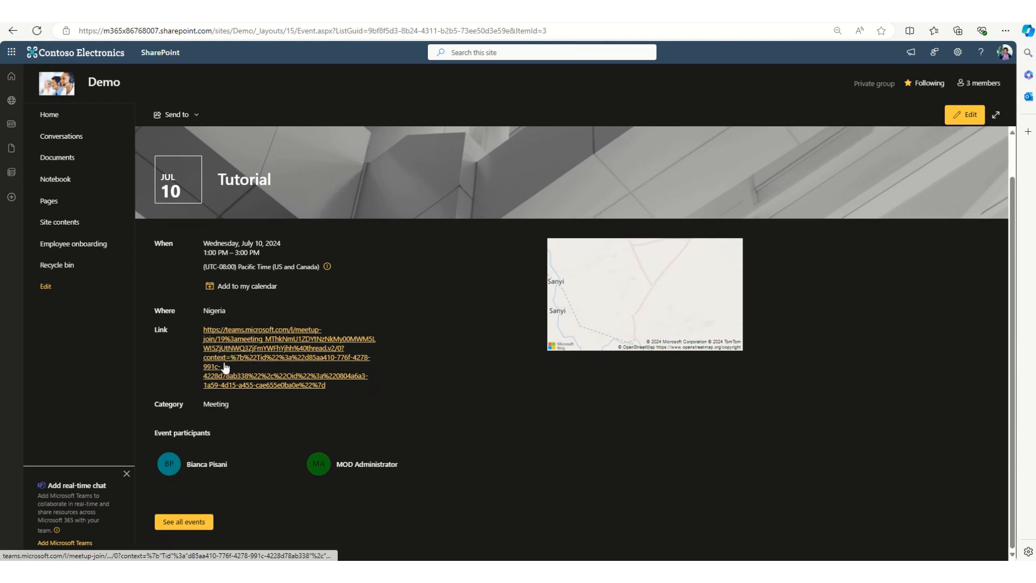
pyautogui.scroll(1, 248, 366)
pyautogui.scroll(-1, 248, 367)
pyautogui.scroll(1, 438, 318)
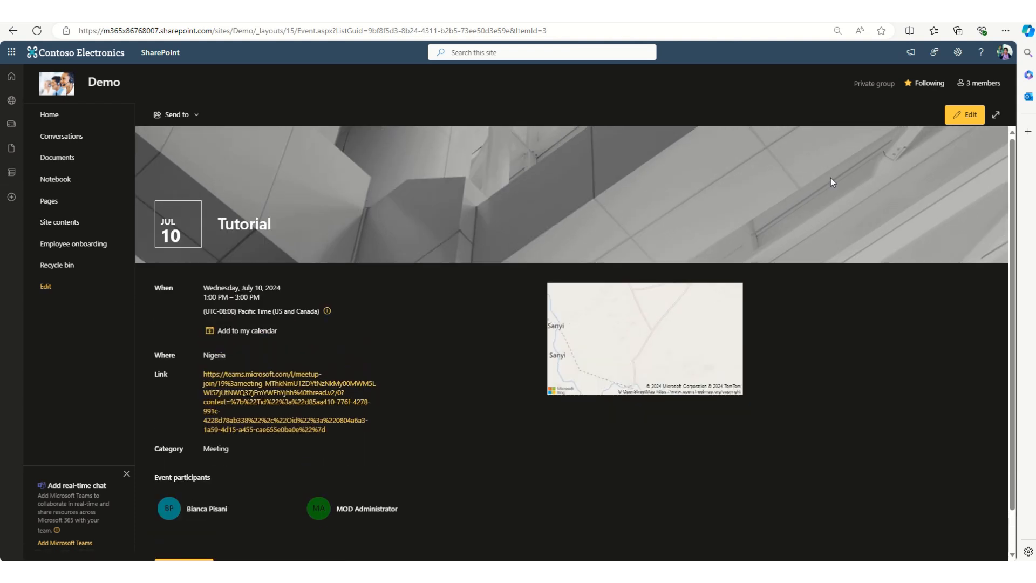
pyautogui.scroll(-1, 734, 151)
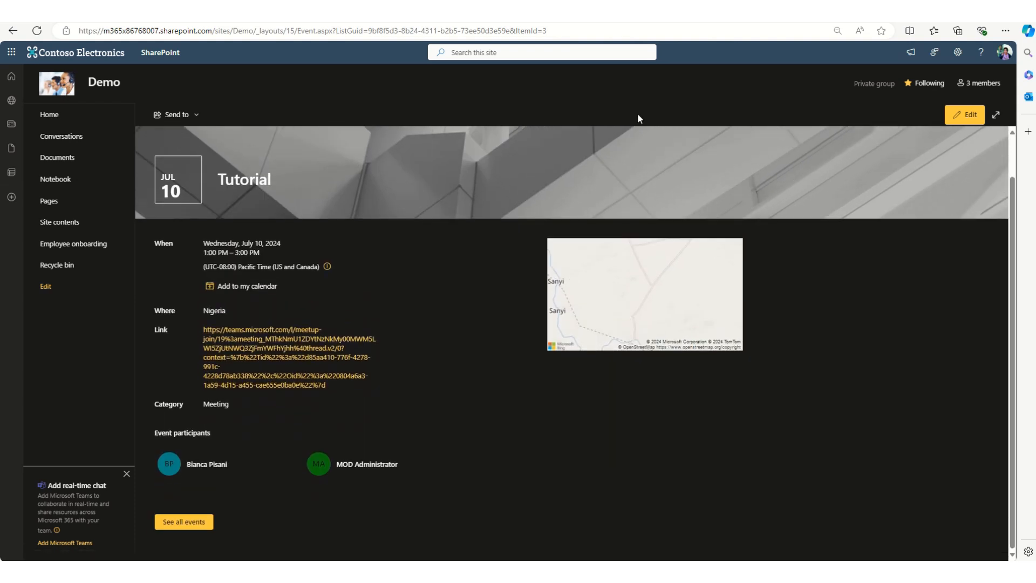
# Step: Check the Upcoming Events section on the Demo home page and its full events list, then return to the Tutorial event
pyautogui.click(68, 115)
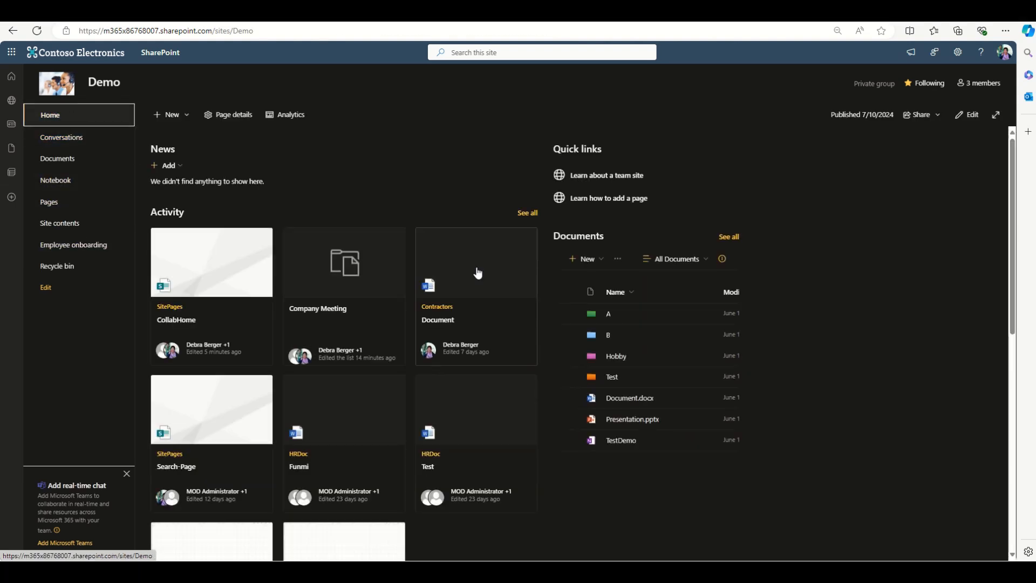
pyautogui.scroll(-5, 490, 300)
pyautogui.scroll(-1, 504, 318)
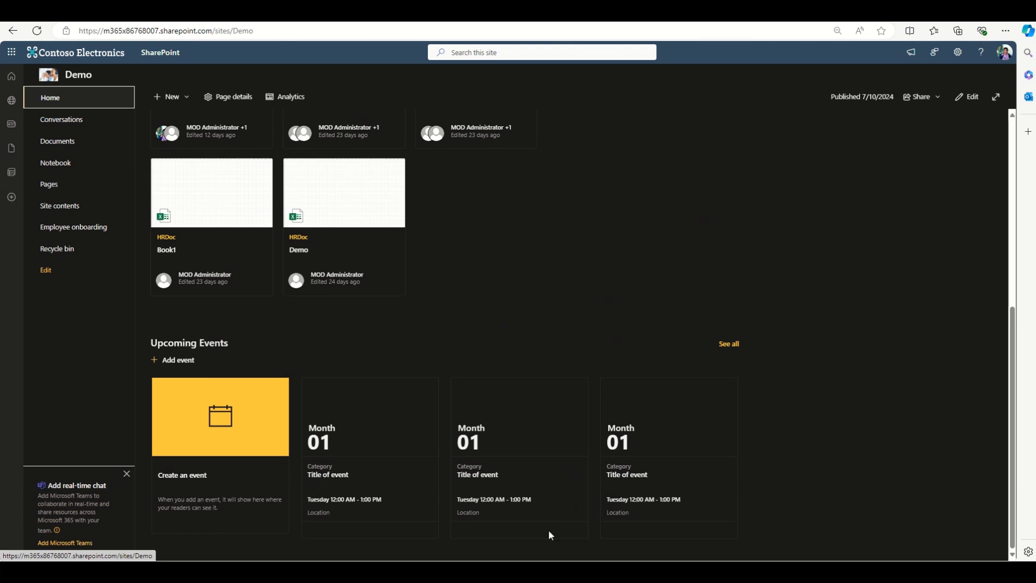
pyautogui.click(729, 343)
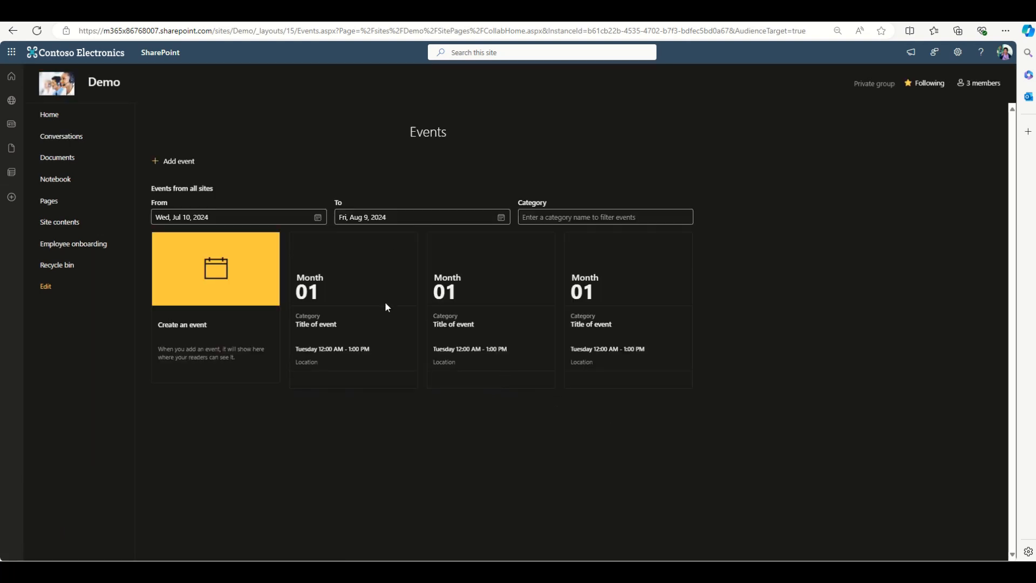
pyautogui.click(12, 31)
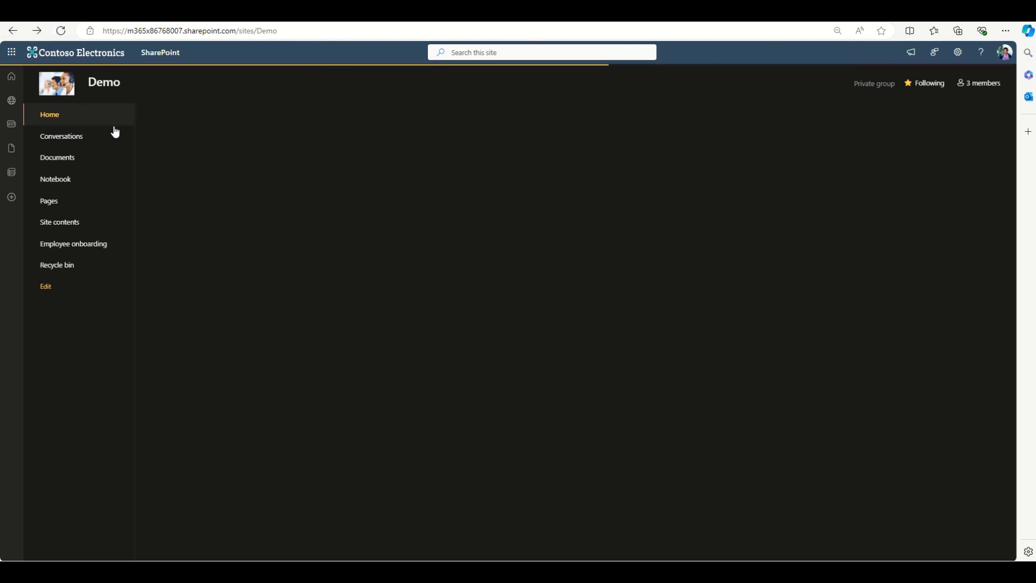
pyautogui.click(12, 30)
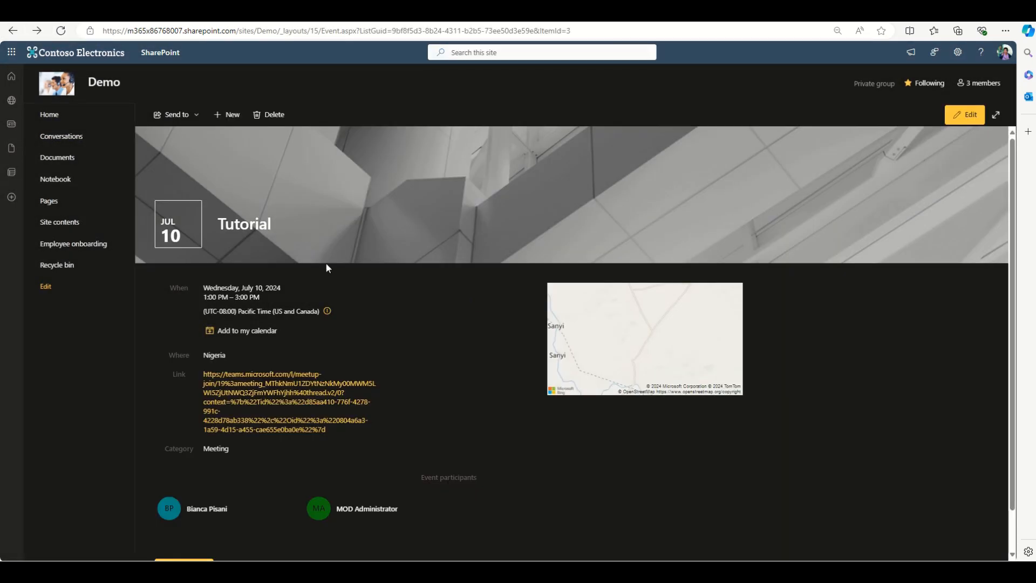
pyautogui.scroll(-1, 332, 324)
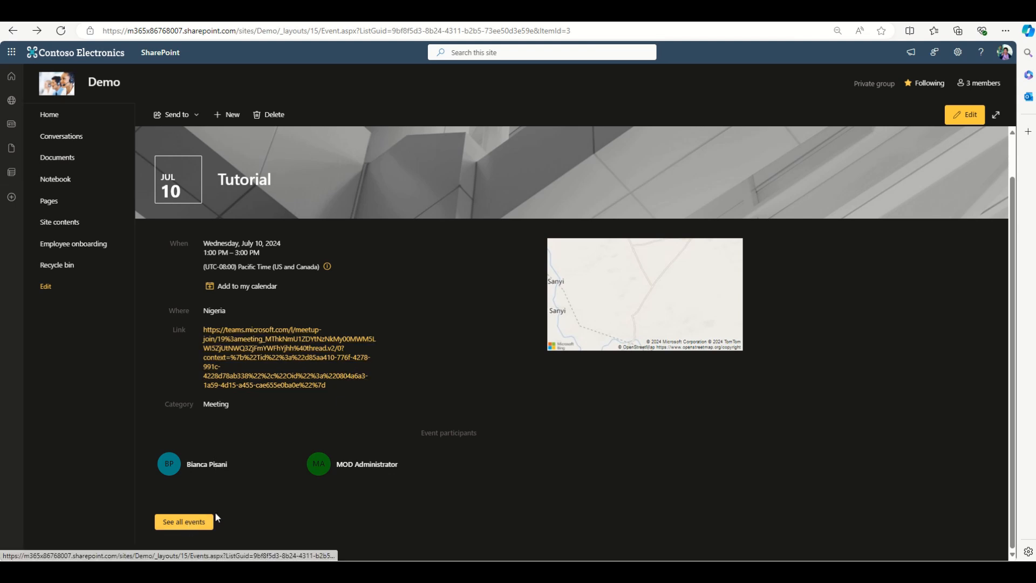
# Step: Open the Tutorial event for editing and clear the meeting link's display name
pyautogui.click(965, 114)
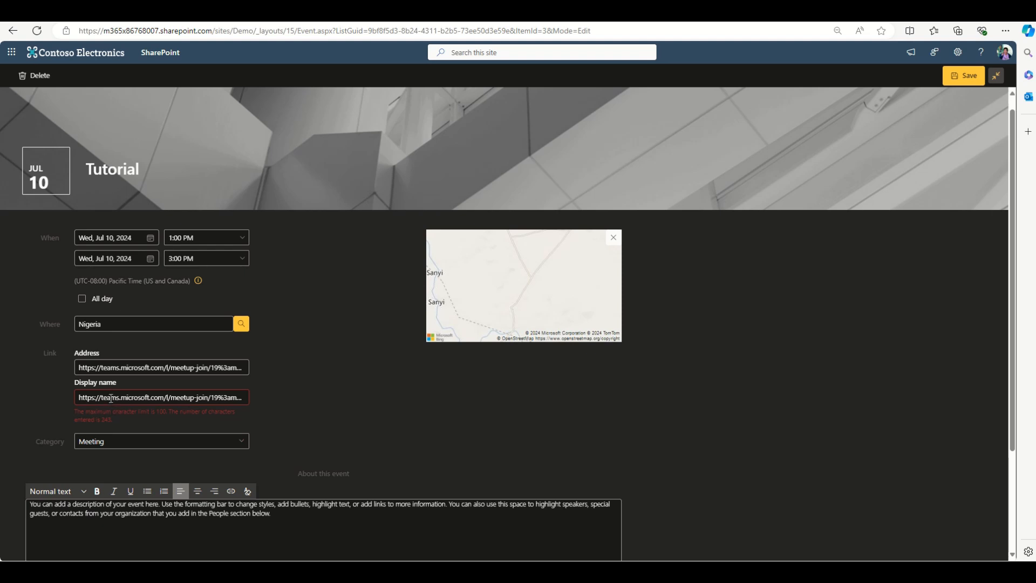
pyautogui.click(111, 398)
pyautogui.hotkey('ctrl', 'a')
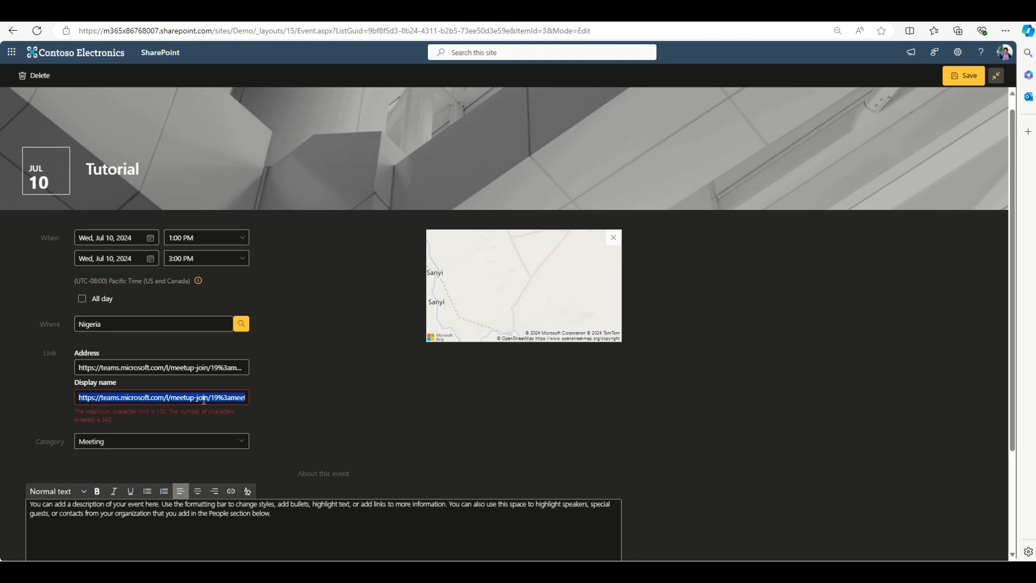
pyautogui.write('Tut')
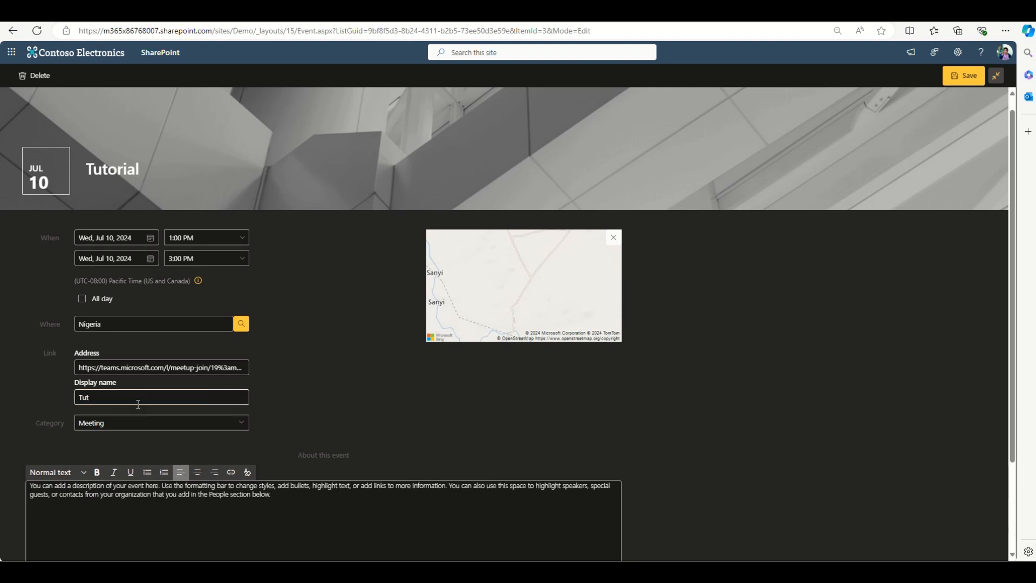
pyautogui.click(129, 404)
pyautogui.press('BackSpace')
pyautogui.press('BackSpace')
pyautogui.press('BackSpace')
# Step: Set the meeting link's display name to "Learning with" followed by the presenter's full name, and save the event
pyautogui.click(121, 398)
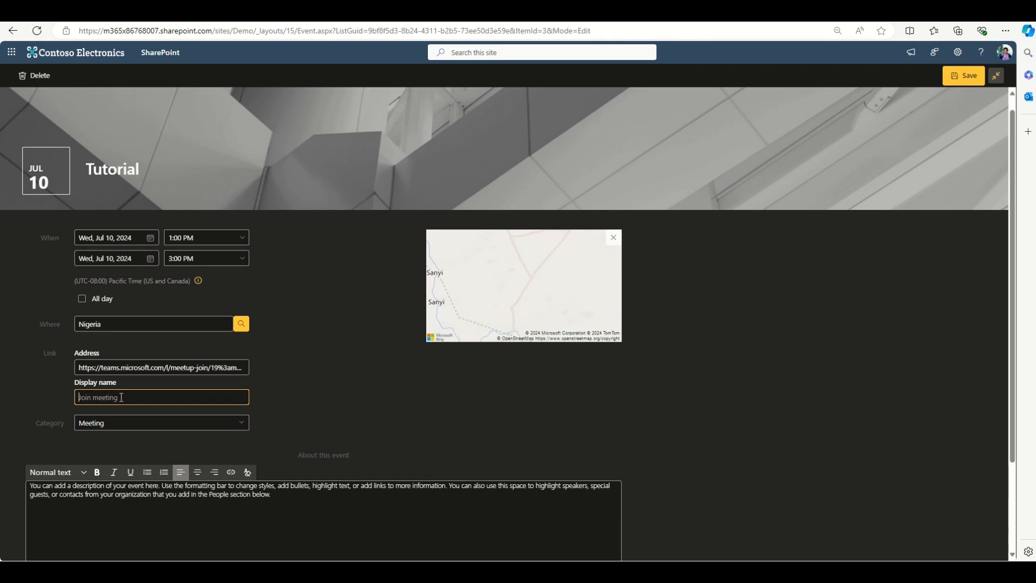
pyautogui.write('Learning with Obinna Chijindu')
pyautogui.click(200, 338)
pyautogui.scroll(-2, 200, 338)
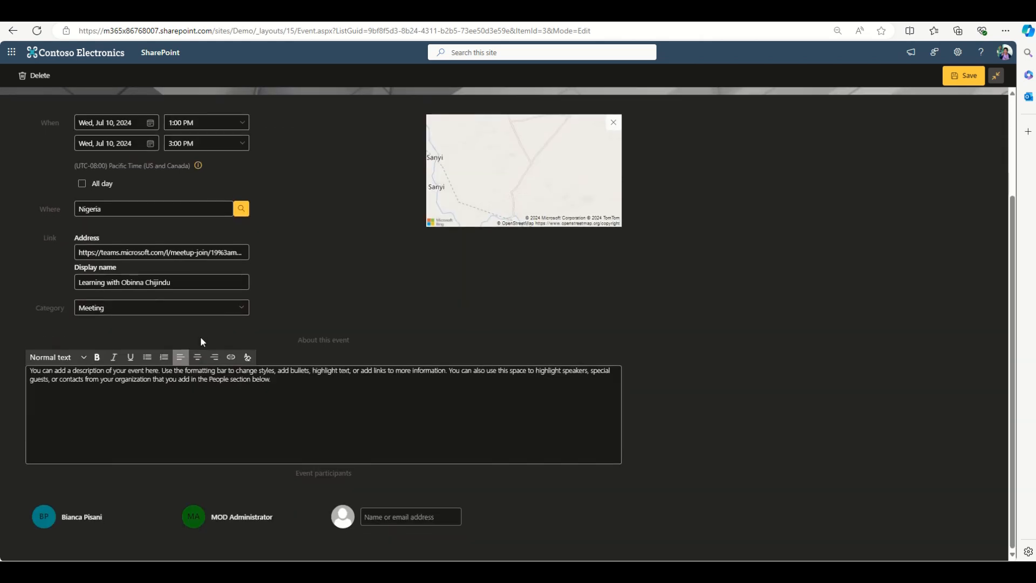
pyautogui.scroll(2, 281, 360)
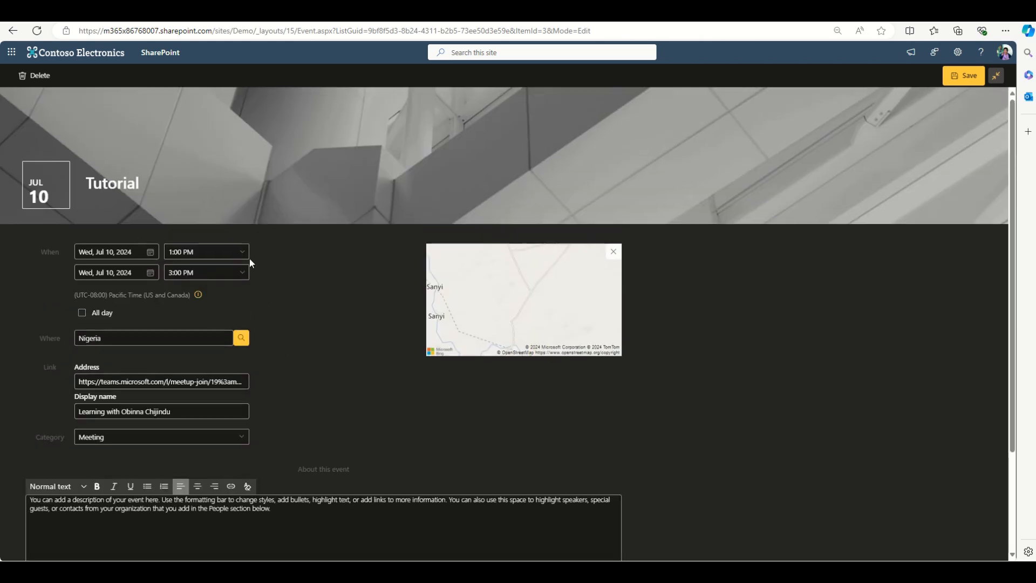
pyautogui.click(959, 75)
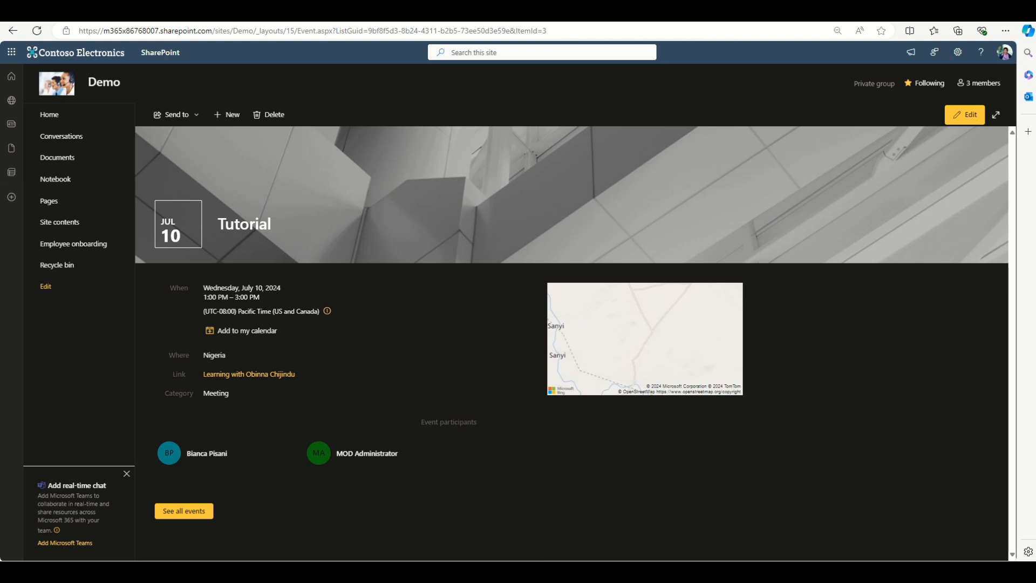
# Step: Switch to the participant's browser session and open that account's Outlook mailbox
pyautogui.moveTo(640, 572)
pyautogui.moveTo(0, 40); pyautogui.dragTo(726, 109)
pyautogui.click(769, 113)
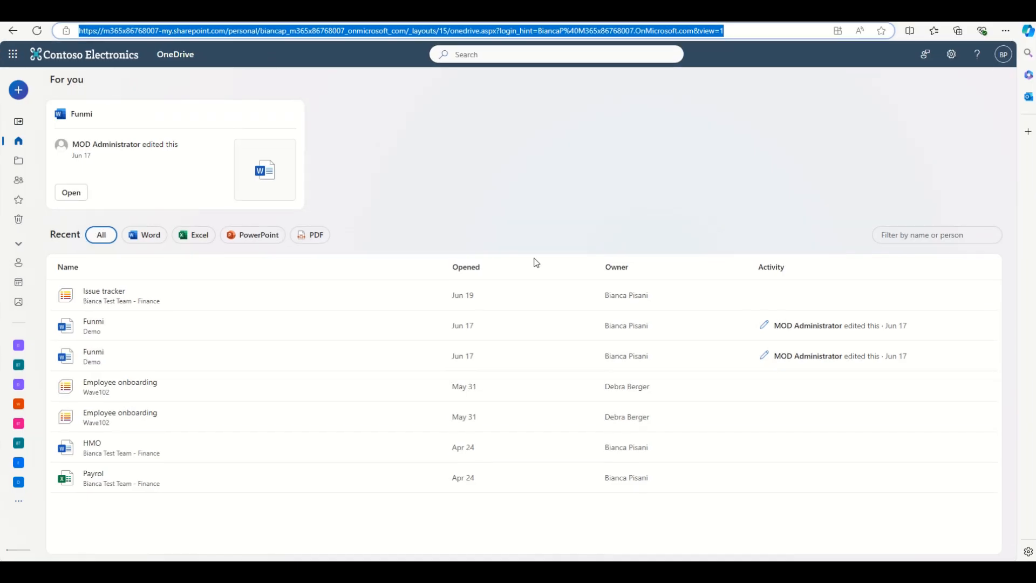
pyautogui.click(406, 183)
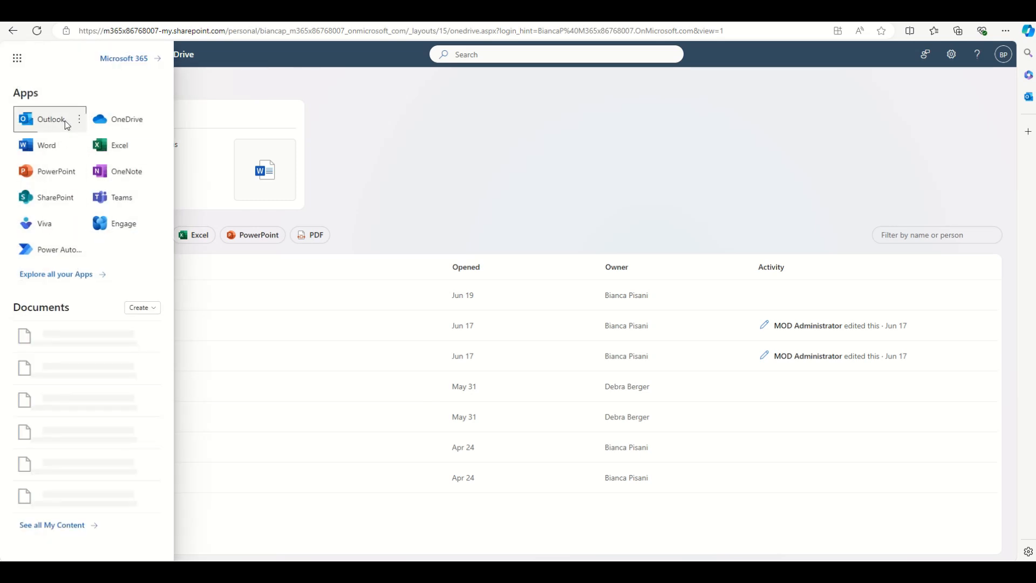
pyautogui.click(66, 123)
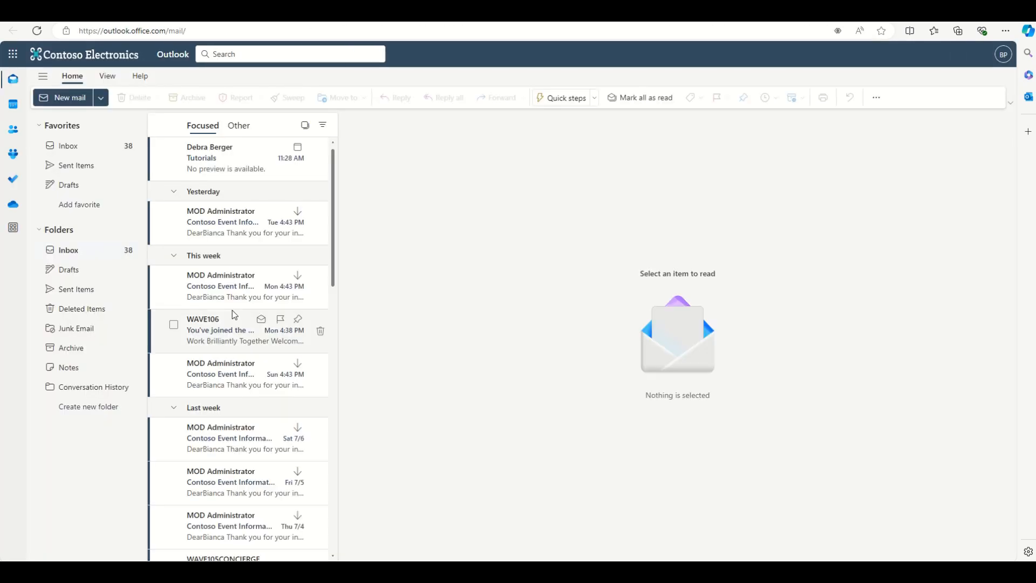
# Step: Open the Tutorials meeting invitation in the participant's inbox and review its Teams meeting details and attendees
pyautogui.click(219, 159)
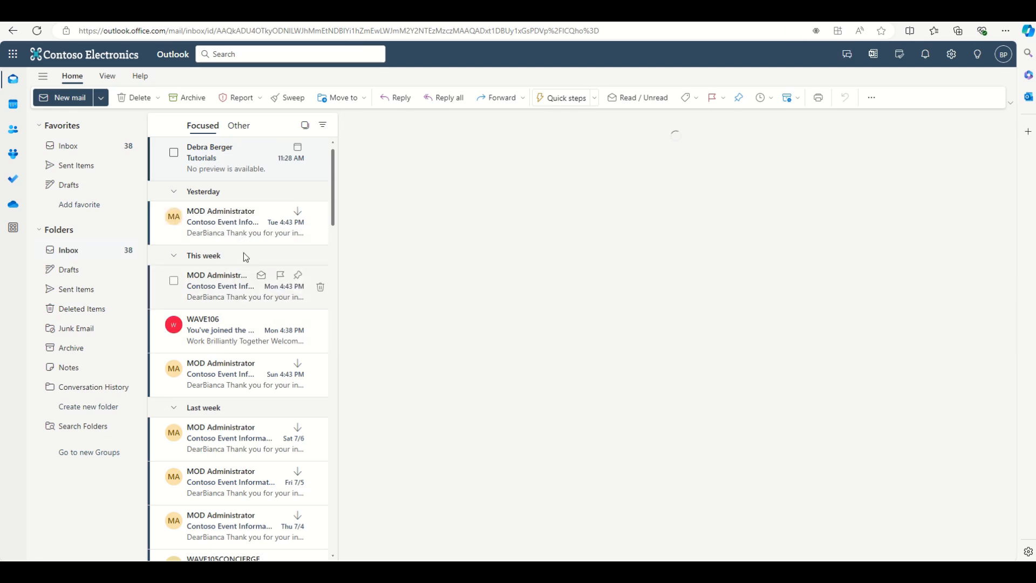
pyautogui.click(217, 240)
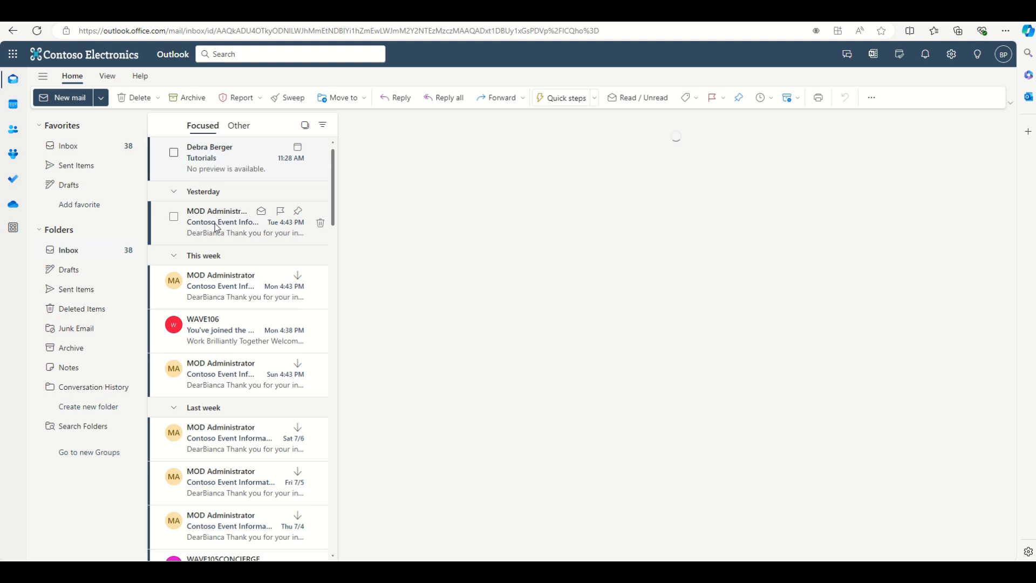
pyautogui.scroll(-3, 237, 335)
pyautogui.scroll(3, 237, 334)
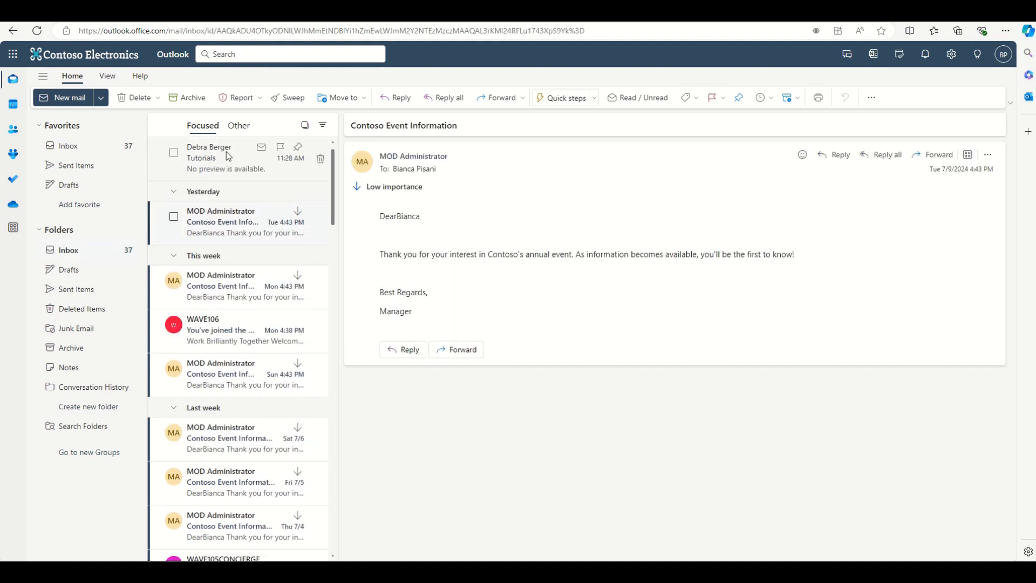
pyautogui.click(212, 166)
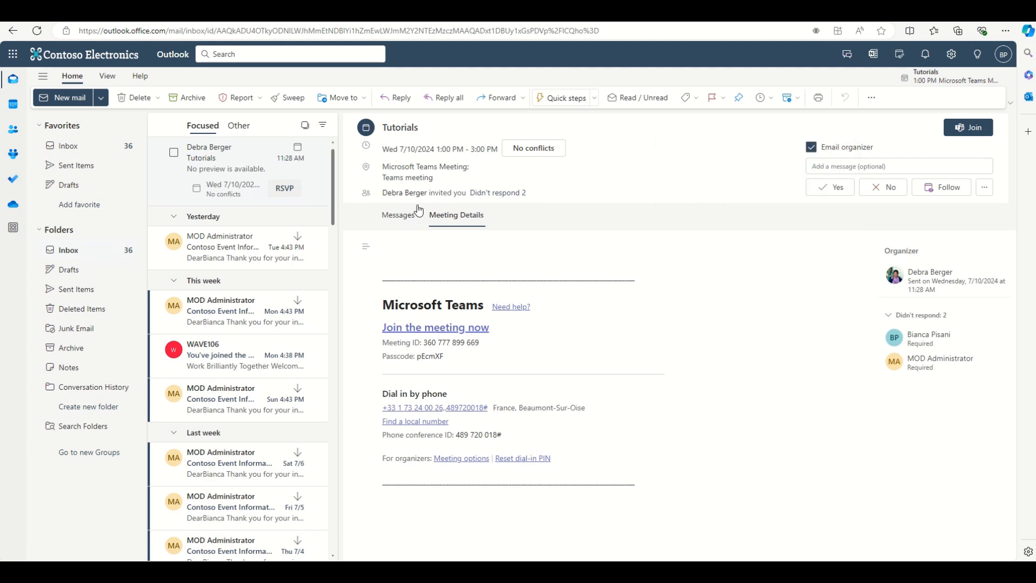
# Step: Switch to the participant's SharePoint Demo site and open its site contents to check for the EventDemo list
pyautogui.click(448, 17)
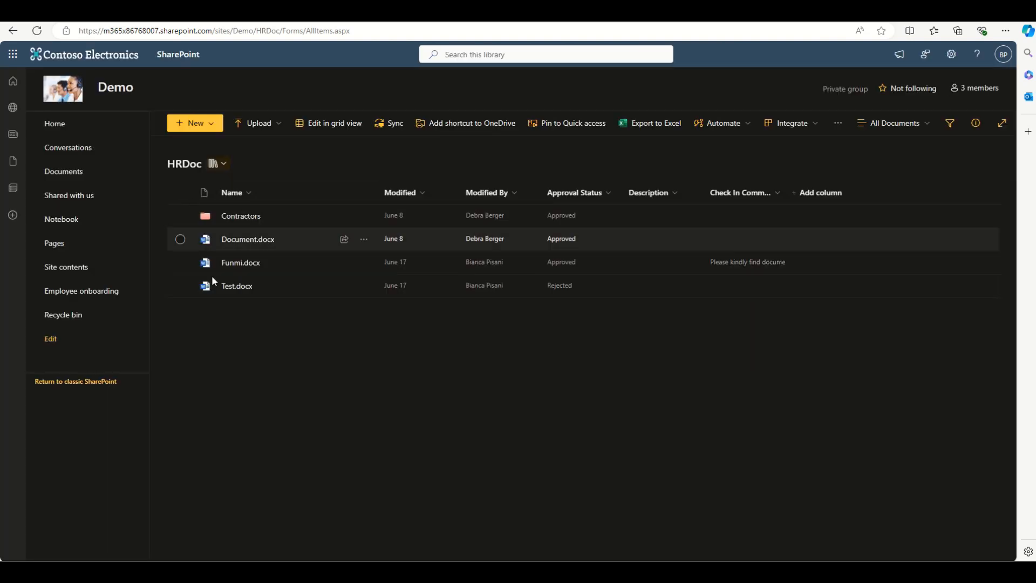
pyautogui.click(67, 126)
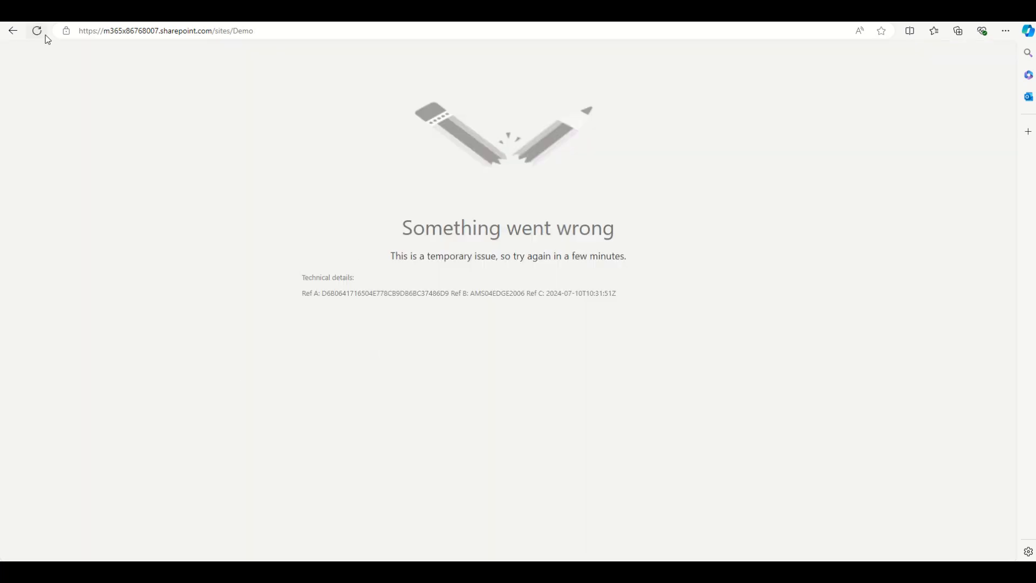
pyautogui.click(12, 31)
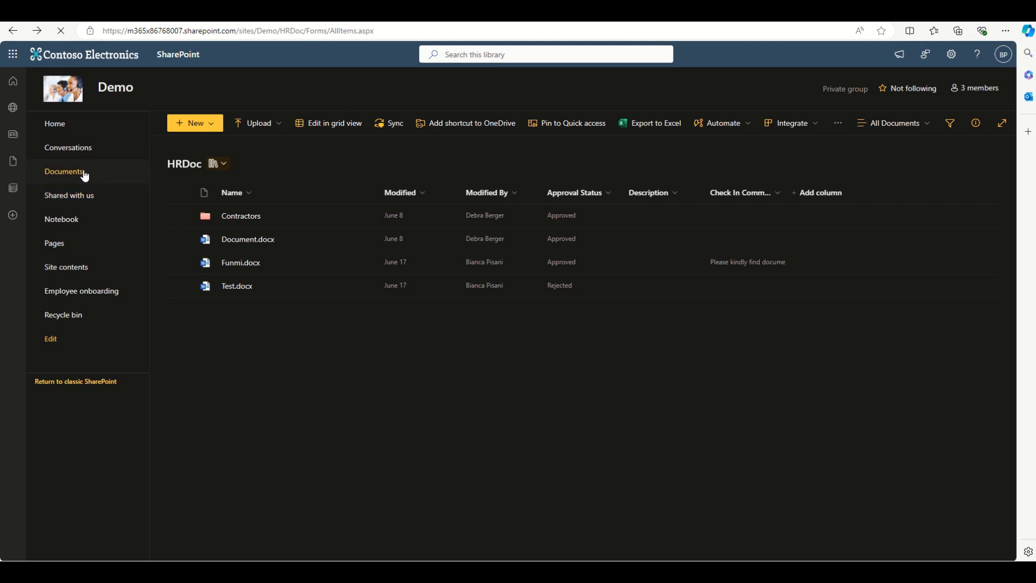
pyautogui.click(88, 272)
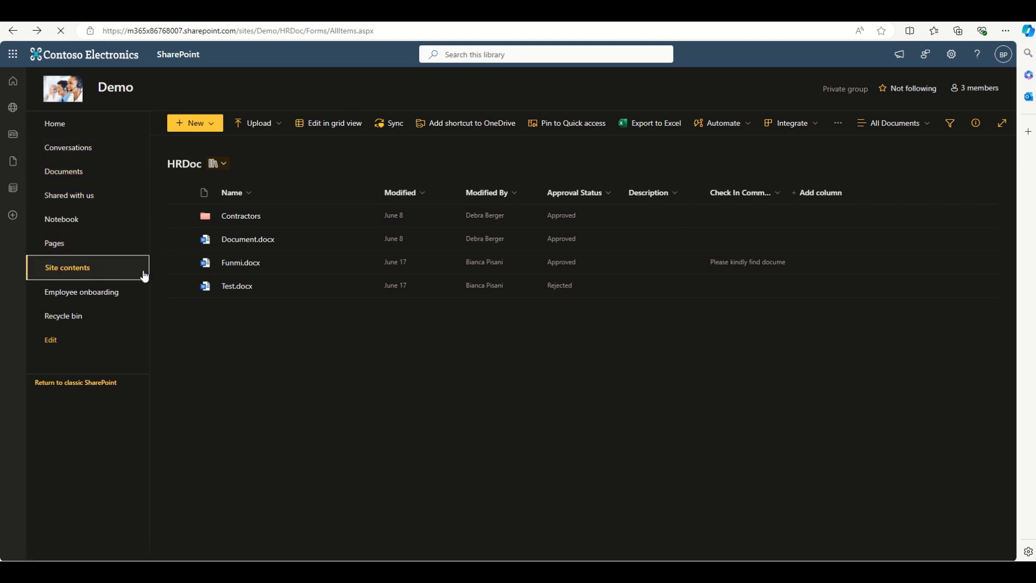
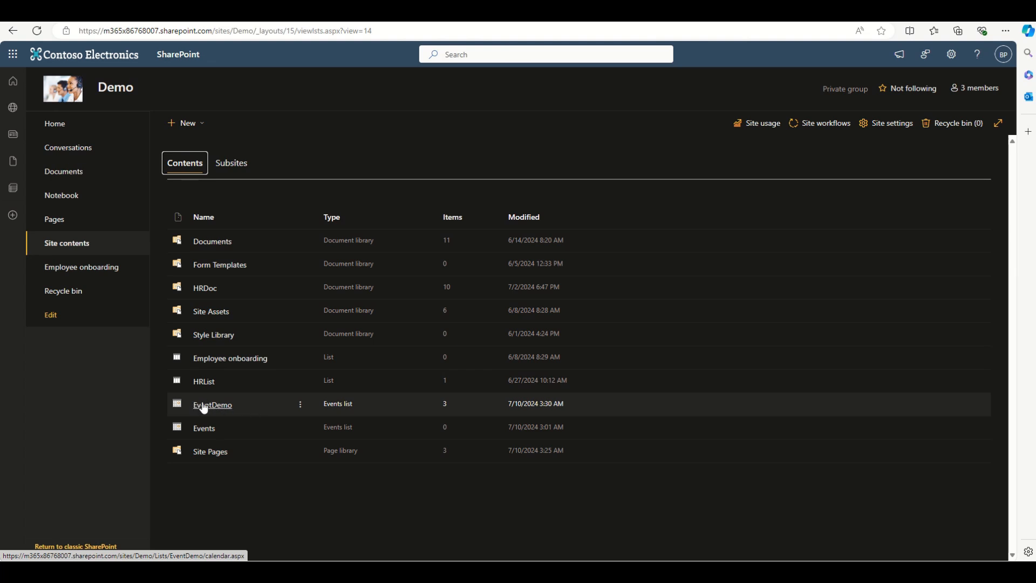
# Step: Open the Demo home page as the participant and examine its Upcoming Events section
pyautogui.click(73, 131)
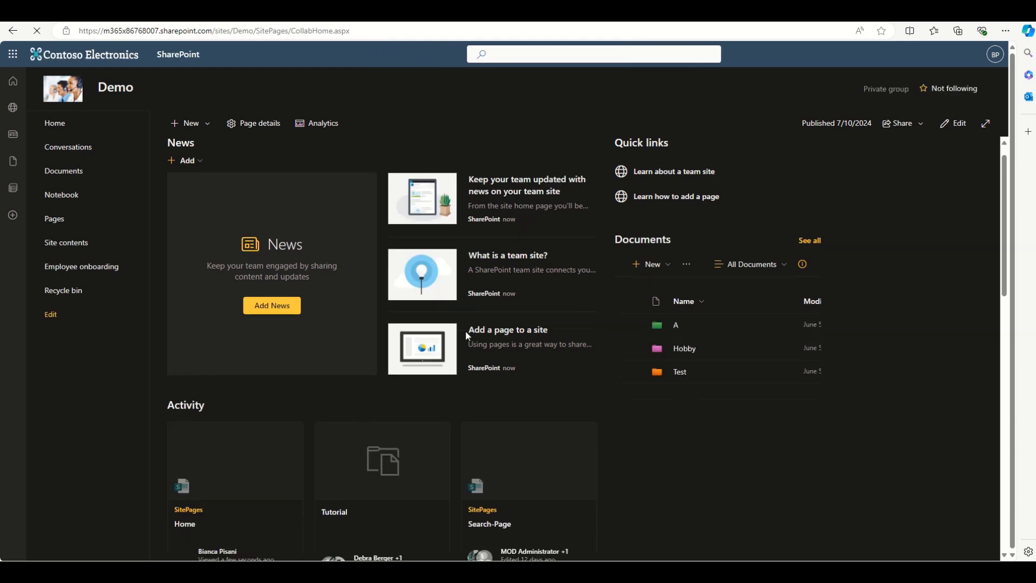
pyautogui.scroll(-10, 465, 330)
pyautogui.scroll(-1, 471, 324)
pyautogui.scroll(4, 471, 323)
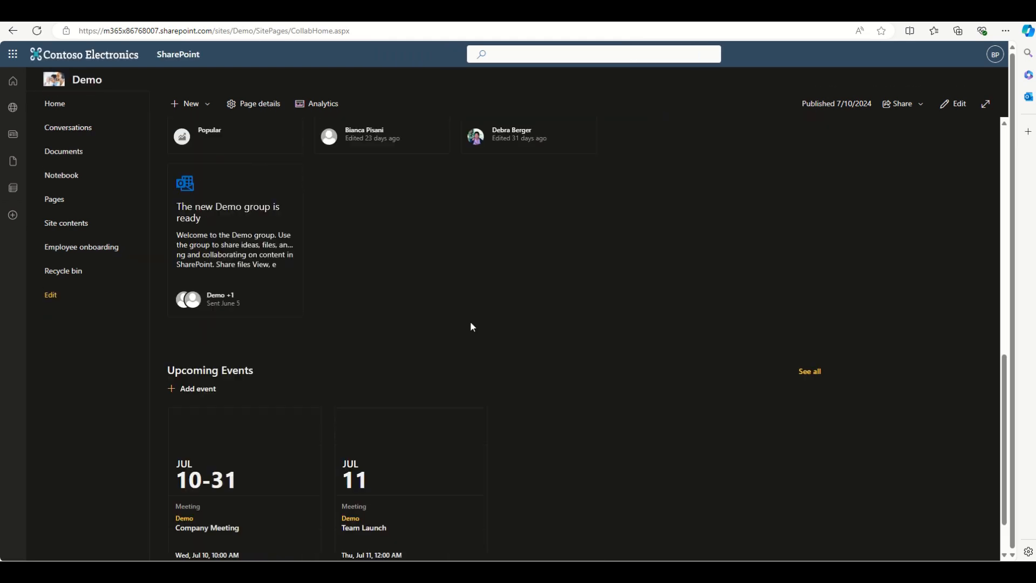
pyautogui.scroll(-4, 471, 322)
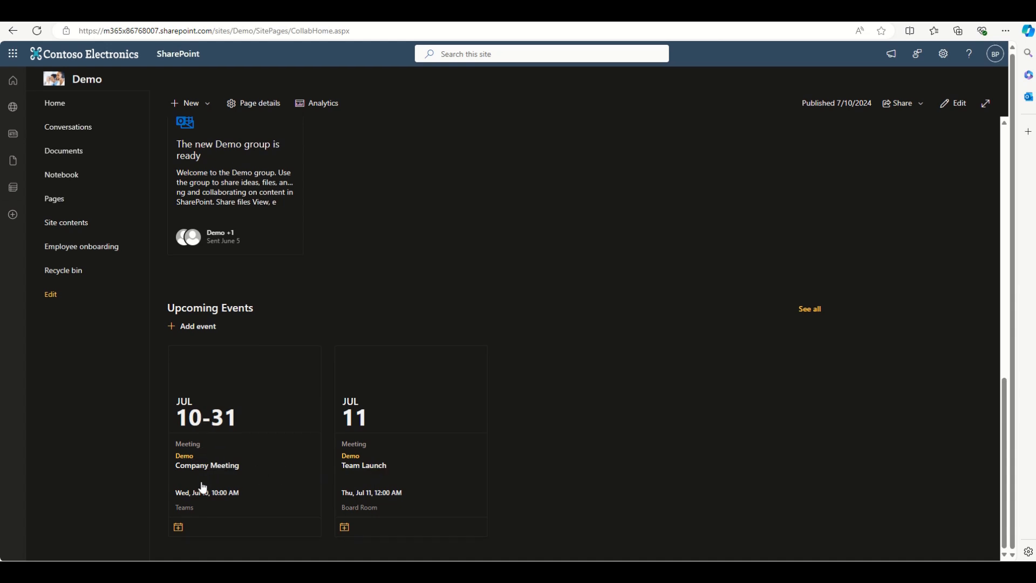
# Step: Review the Company Meeting event's details, then open the Team Launch event from the full events list
pyautogui.click(205, 418)
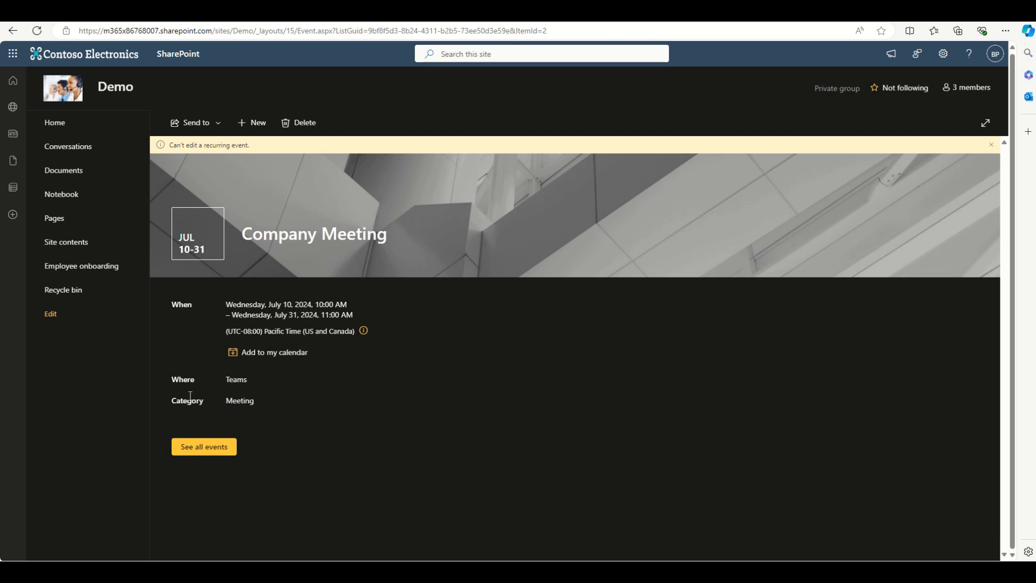
pyautogui.click(204, 446)
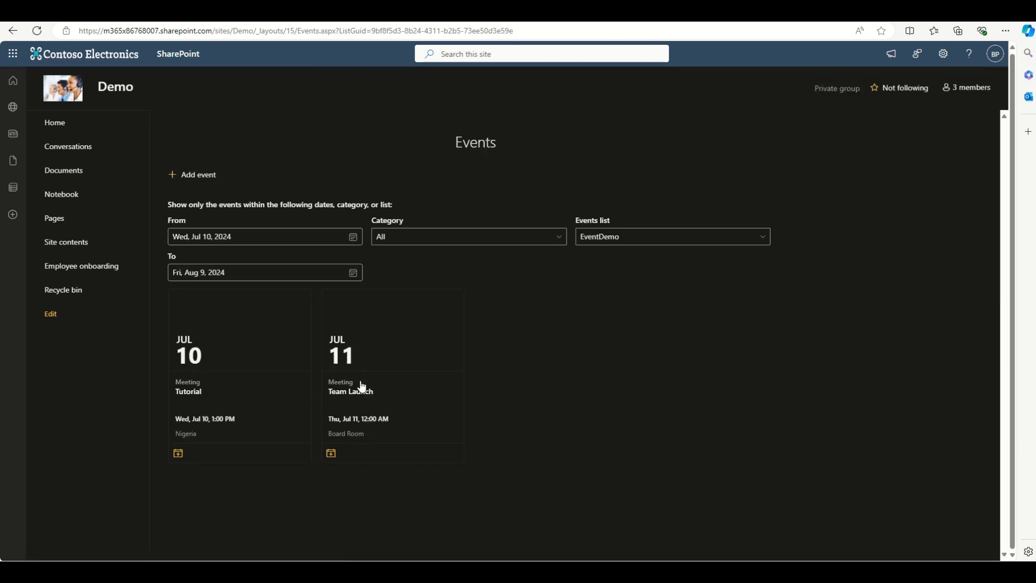
pyautogui.click(413, 356)
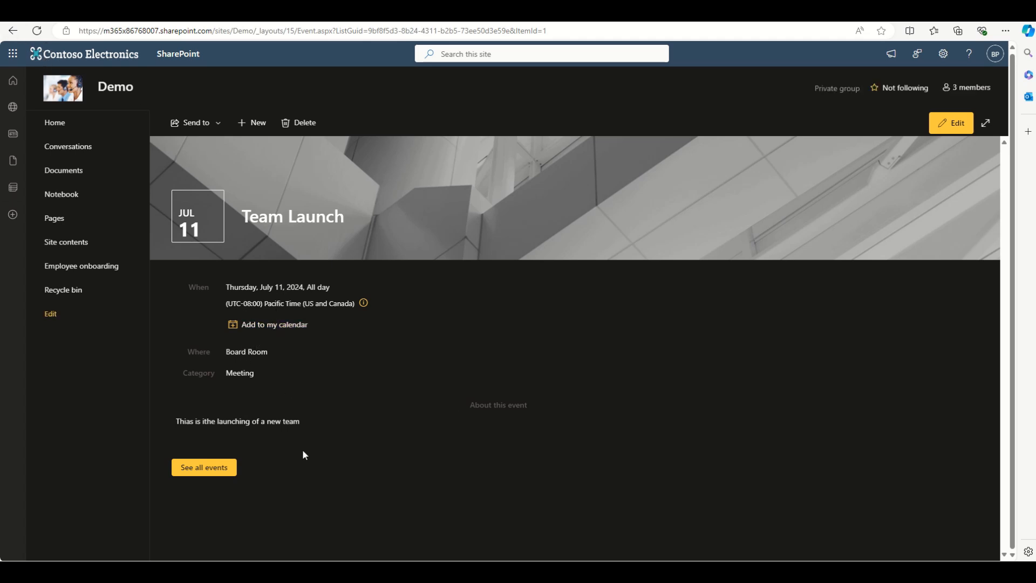
# Step: Return to the full events page and switch the displayed events list from EventDemo to Events
pyautogui.click(198, 467)
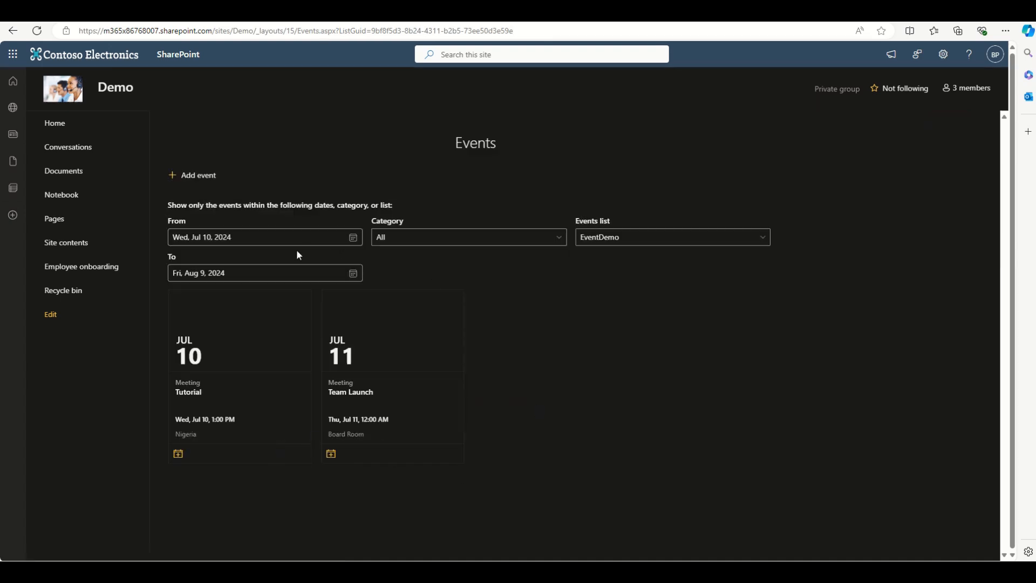
pyautogui.click(604, 243)
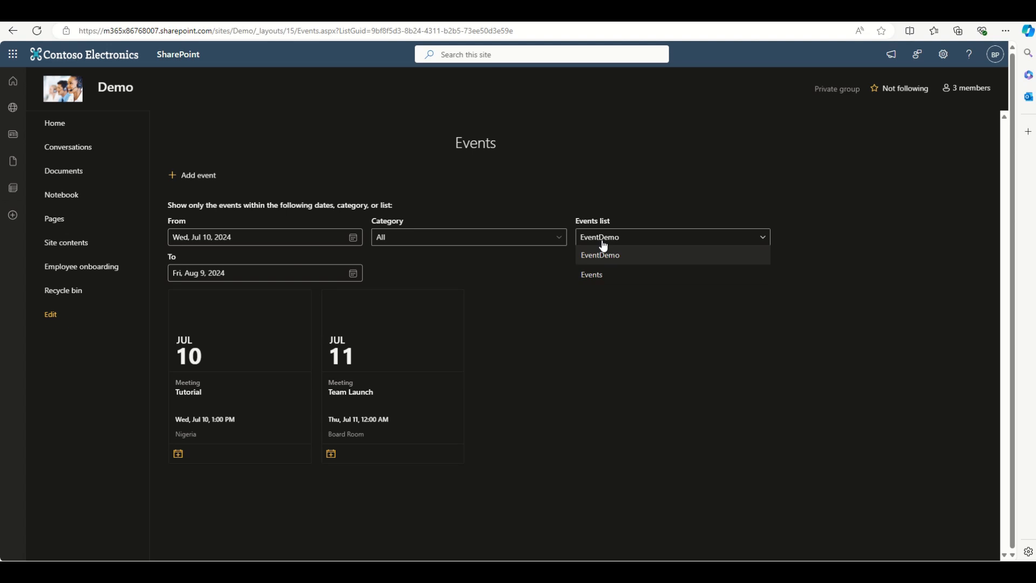
pyautogui.click(613, 277)
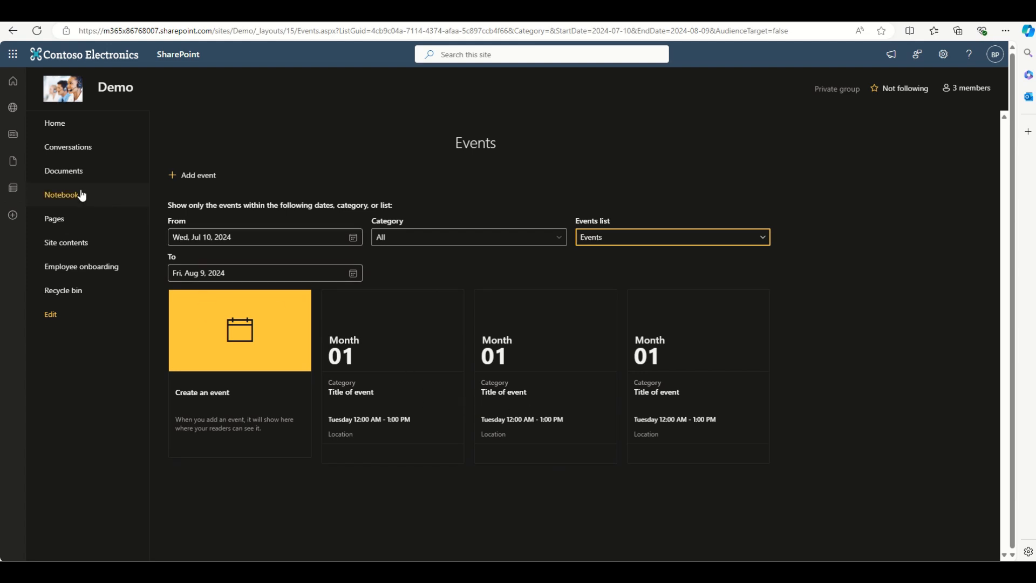
# Step: Compare the Upcoming Events section on the participant's Demo home page with the Tutorial event in the other browser window
pyautogui.click(74, 130)
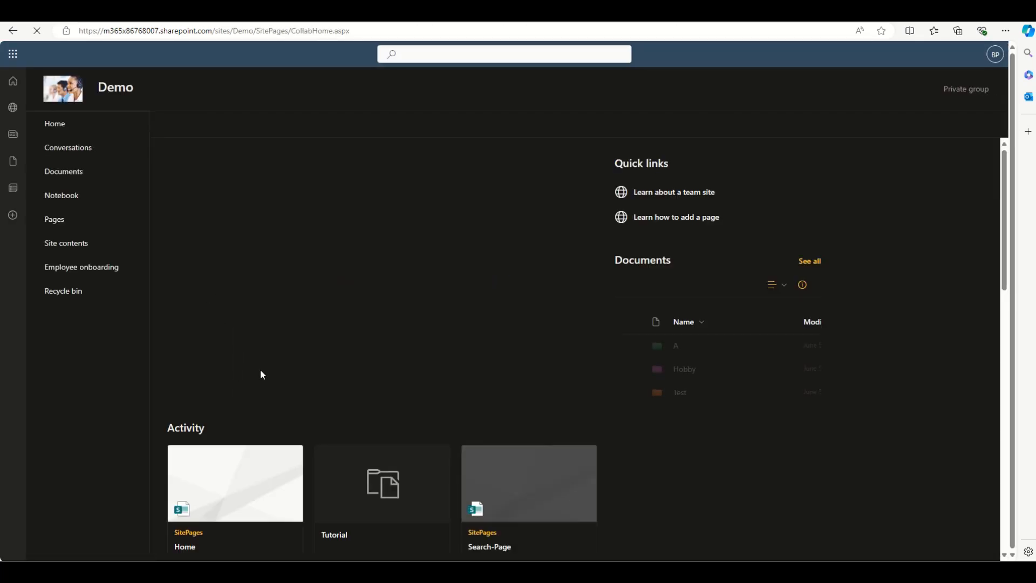
pyautogui.scroll(-5, 267, 369)
pyautogui.scroll(-5, 268, 373)
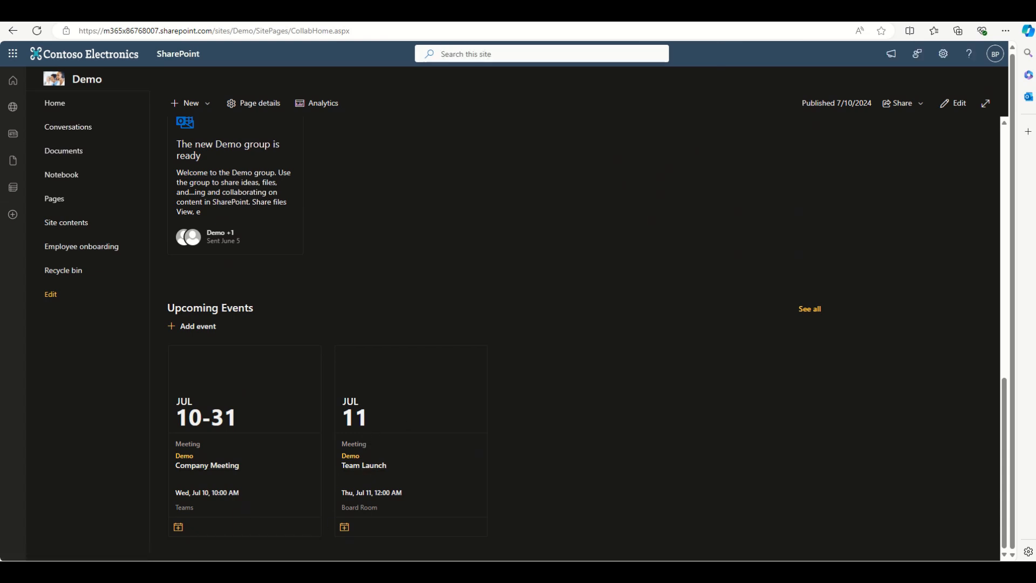
pyautogui.moveTo(639, 573)
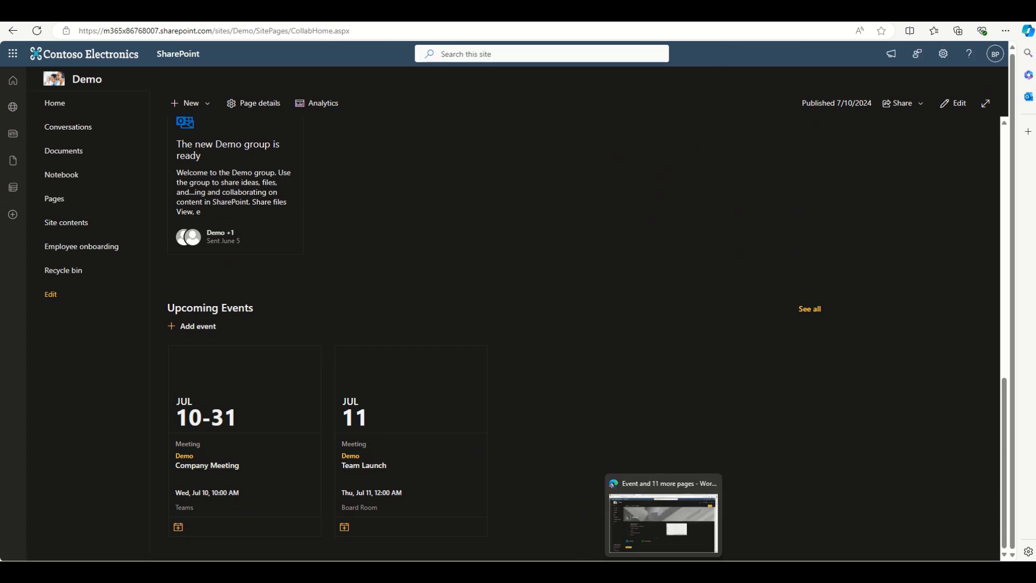
pyautogui.click(663, 573)
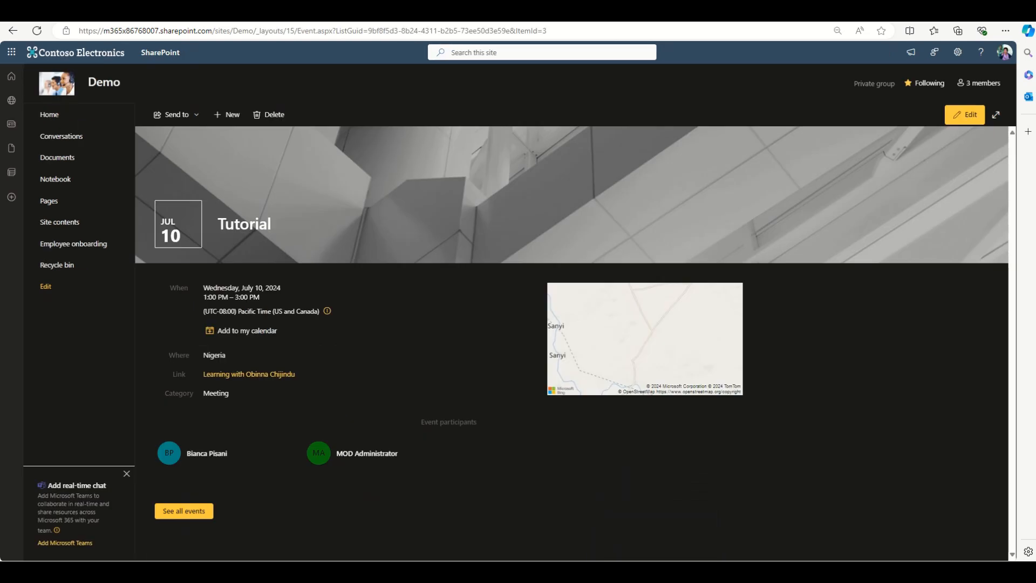
pyautogui.click(641, 573)
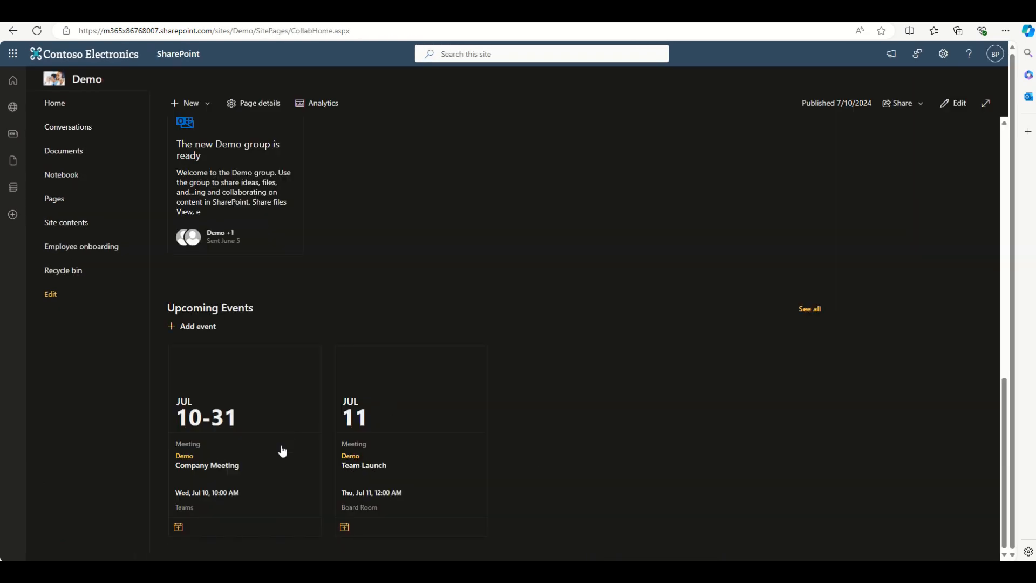
# Step: Look through all upcoming events, then return to the Upcoming Events section of the Demo home page
pyautogui.click(808, 309)
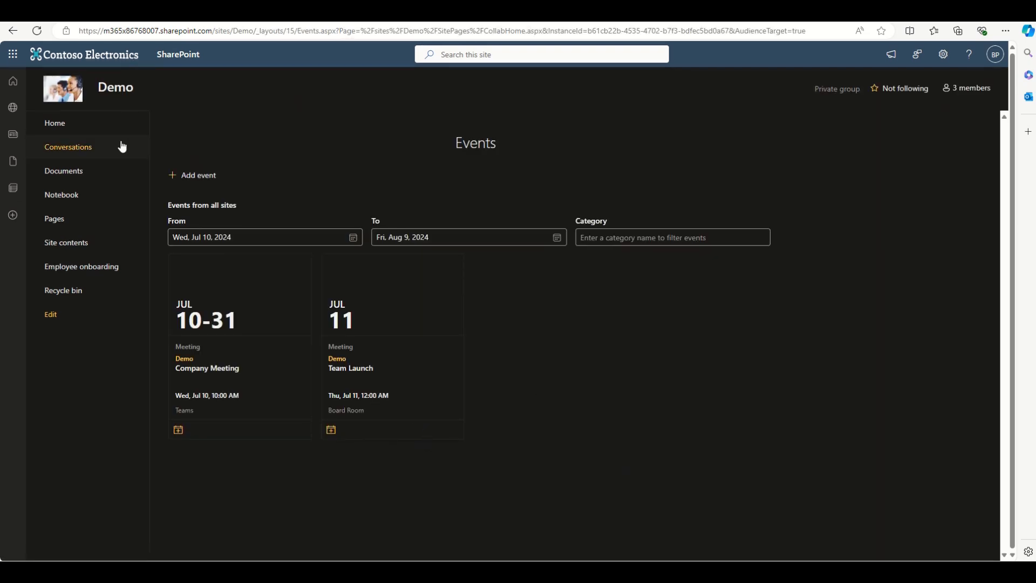
pyautogui.click(12, 31)
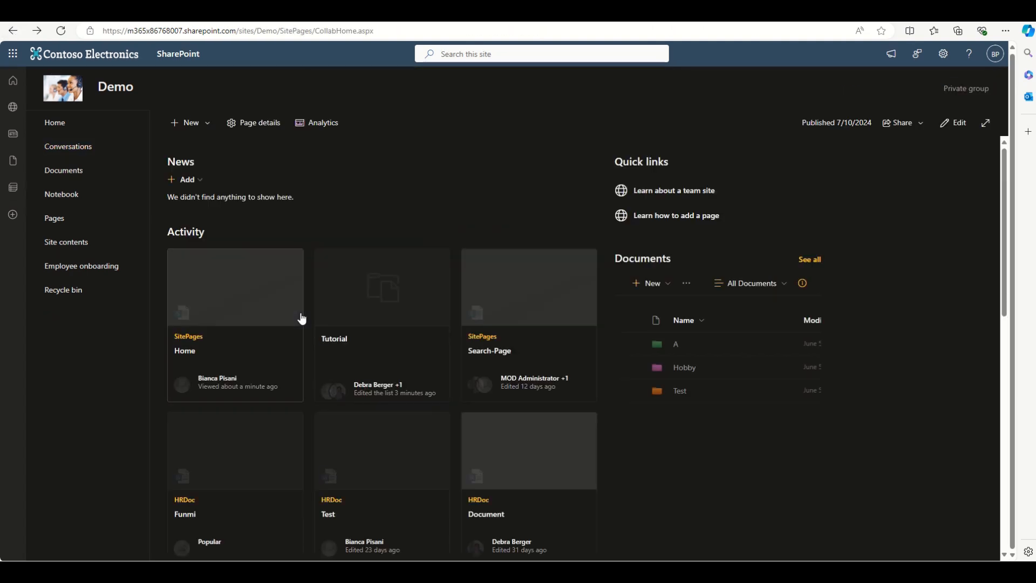
pyautogui.scroll(-8, 620, 387)
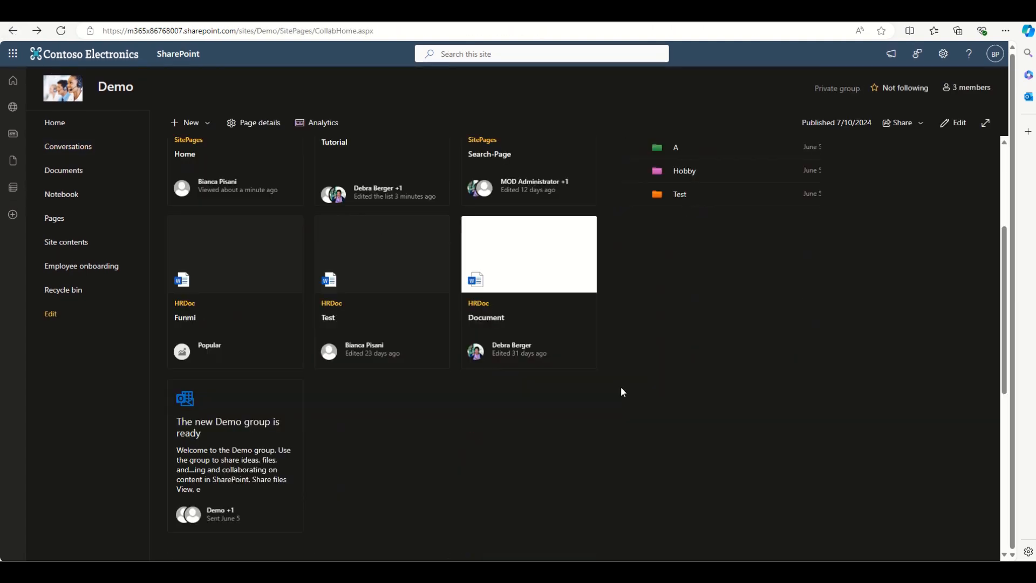
pyautogui.scroll(-1, 593, 386)
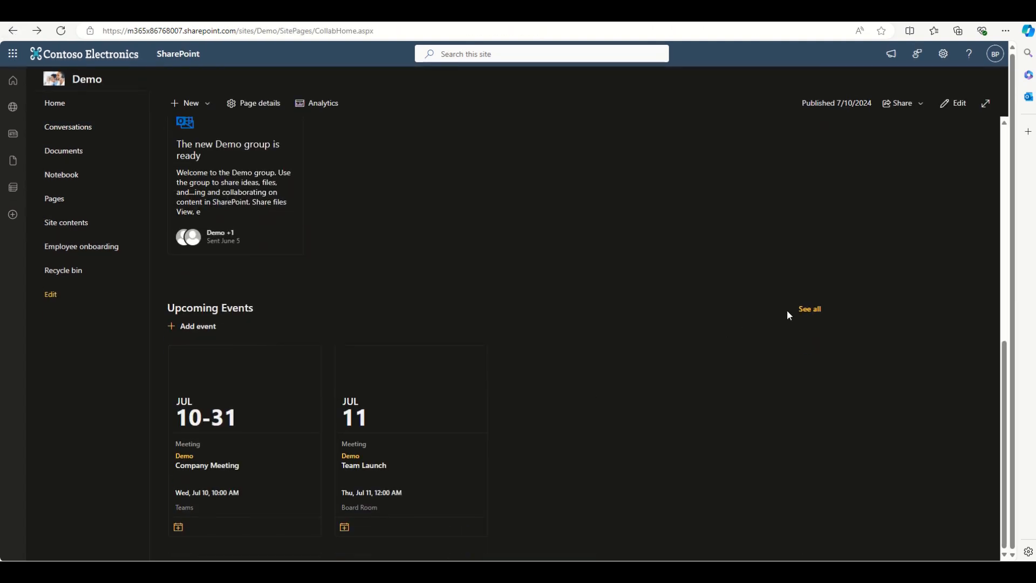
# Step: Reopen the page of all upcoming events and filter it by the category "tutorial"
pyautogui.click(807, 309)
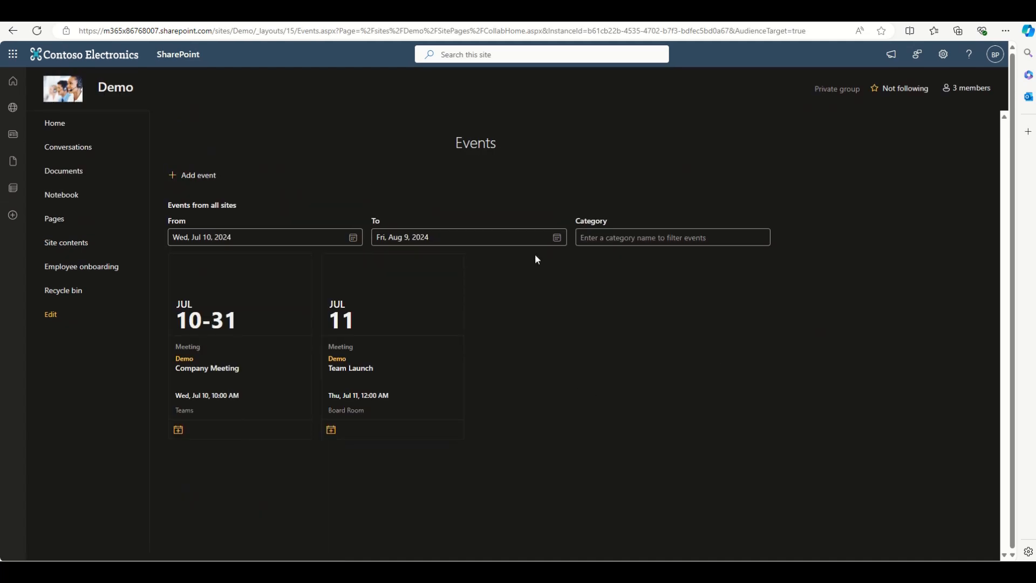
pyautogui.click(600, 237)
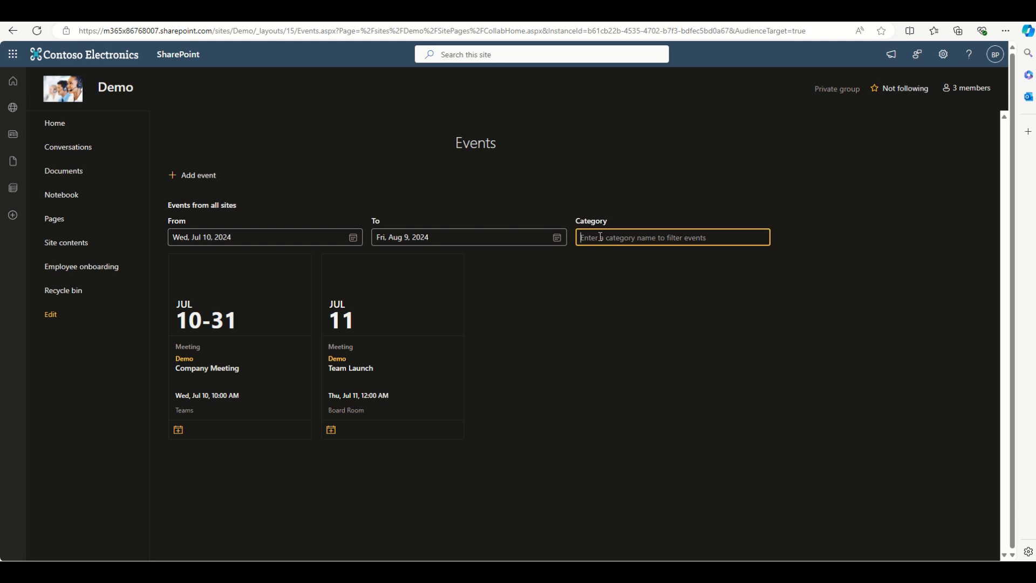
pyautogui.write('tutorial')
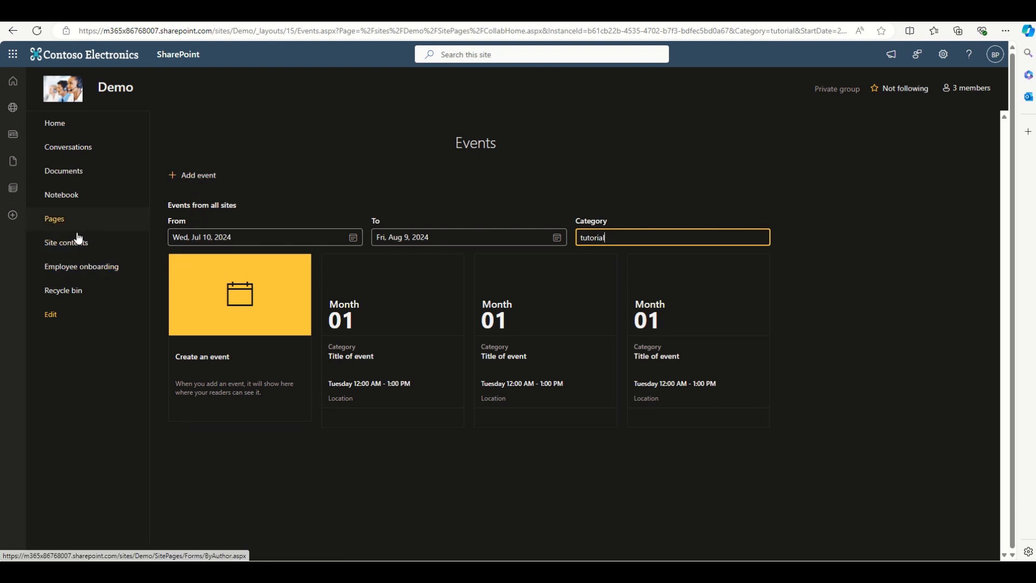
# Step: Leave the filtered events page for the Demo home page, then go to the Exhibition site's contents
pyautogui.click(70, 132)
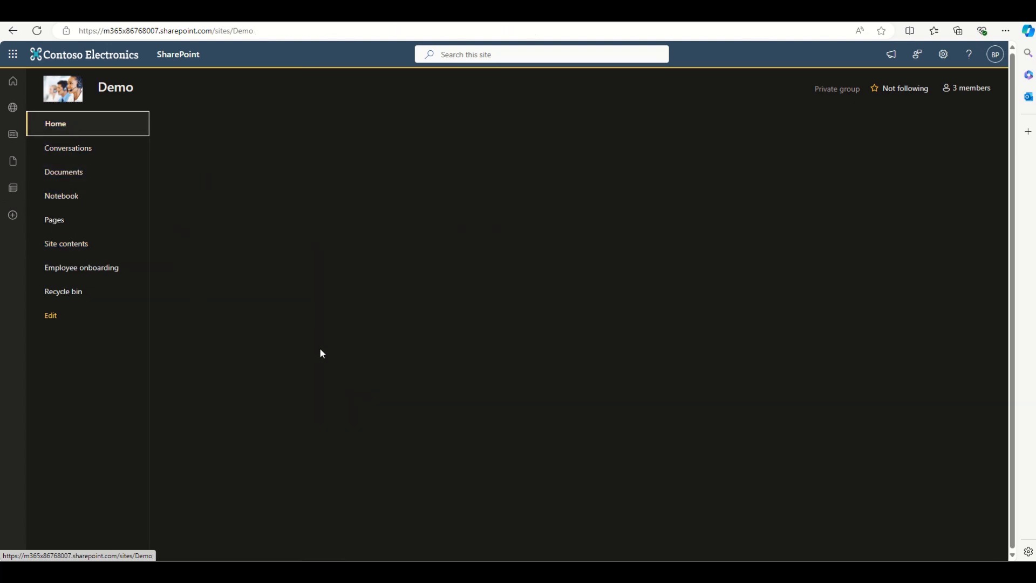
pyautogui.hotkey('alt', 'Left')
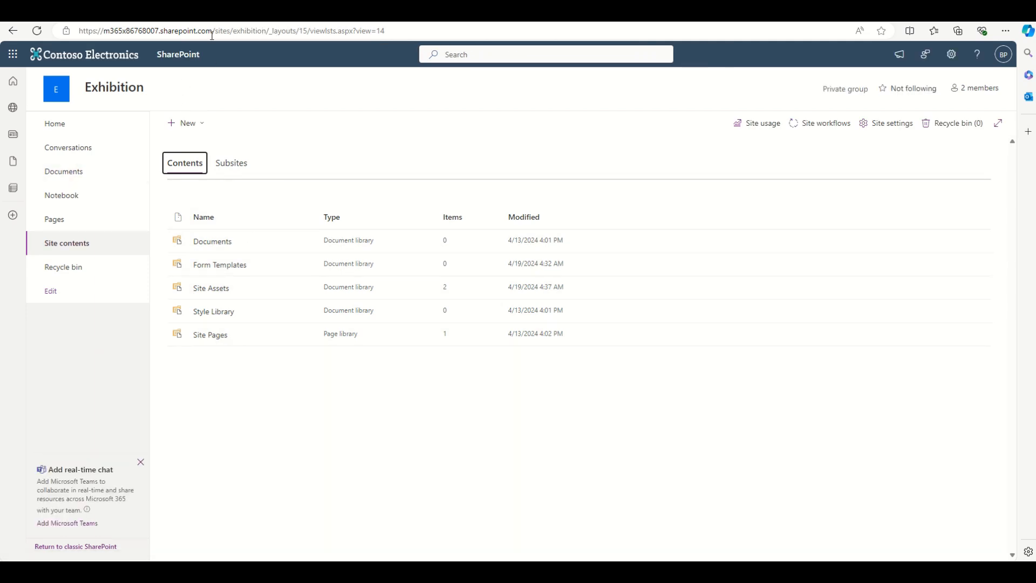
# Step: Go from the Exhibition site to the Demo site's home page by replacing the site part of the web address
pyautogui.moveTo(232, 34); pyautogui.dragTo(466, 33)
pyautogui.write('event')
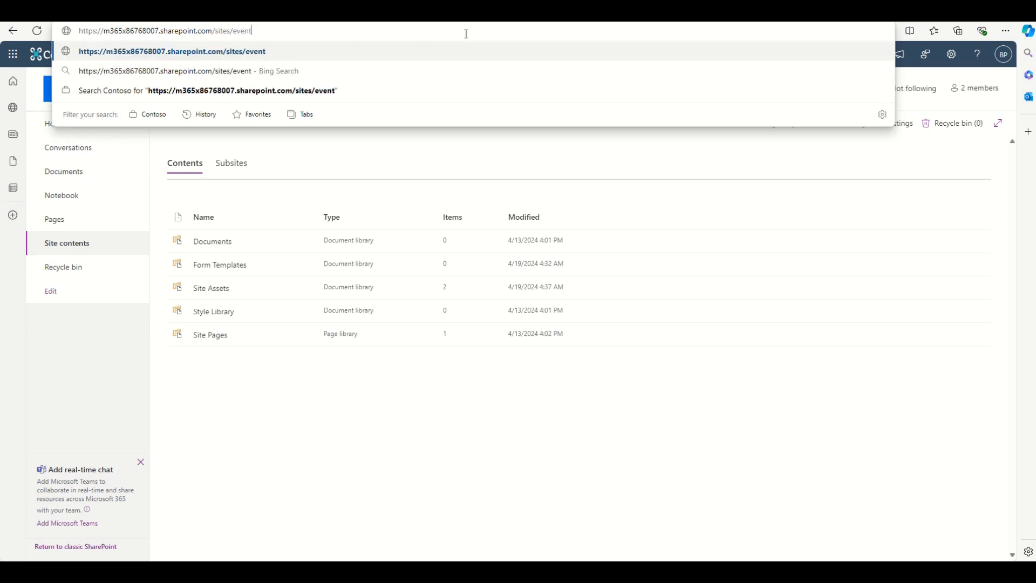
pyautogui.press('BackSpace')
pyautogui.press('BackSpace')
pyautogui.press('BackSpace')
pyautogui.press('BackSpace')
pyautogui.press('BackSpace')
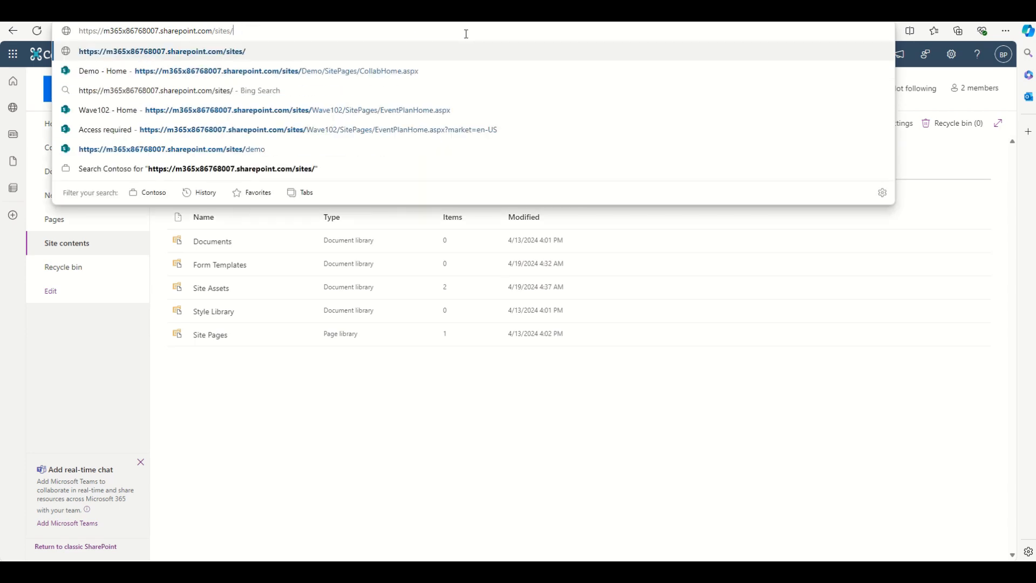
pyautogui.write('dem')
pyautogui.press('Return')
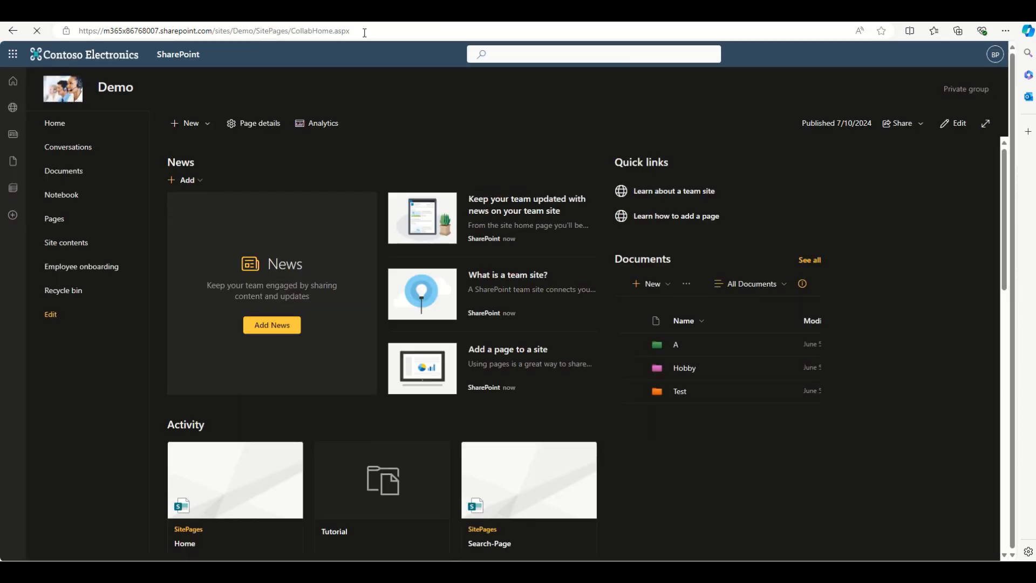
# Step: Shorten the entered web address so it ends at /sites/Demo, and look over the Demo home page down to Activity
pyautogui.moveTo(365, 33); pyautogui.dragTo(254, 30)
pyautogui.press('BackSpace')
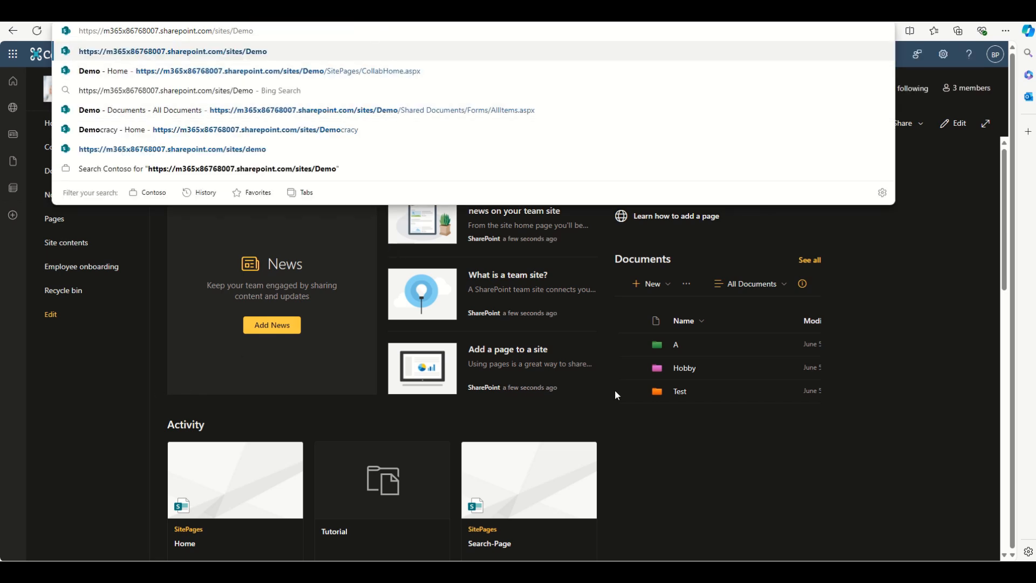
pyautogui.click(785, 480)
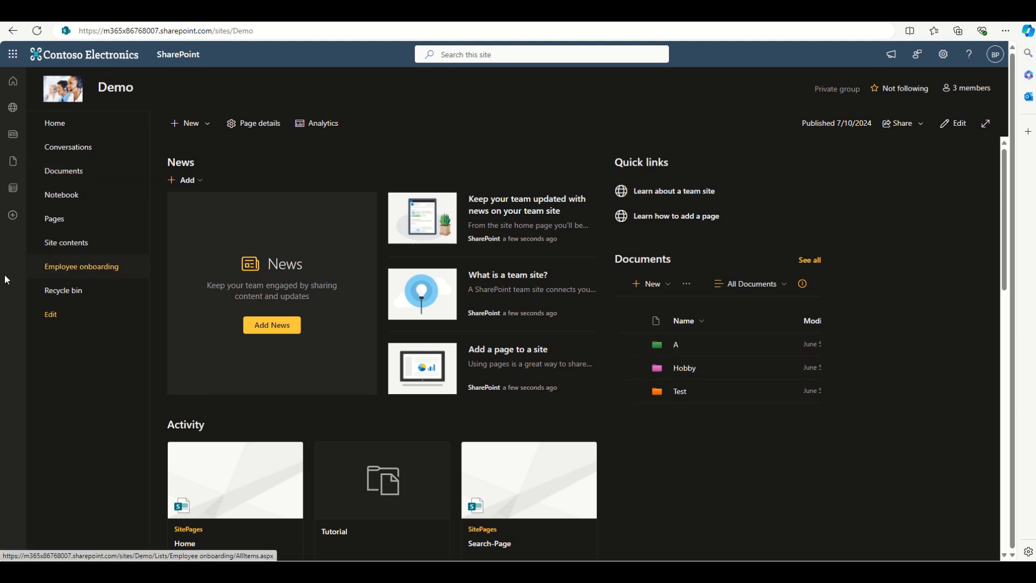
pyautogui.scroll(-1, 287, 367)
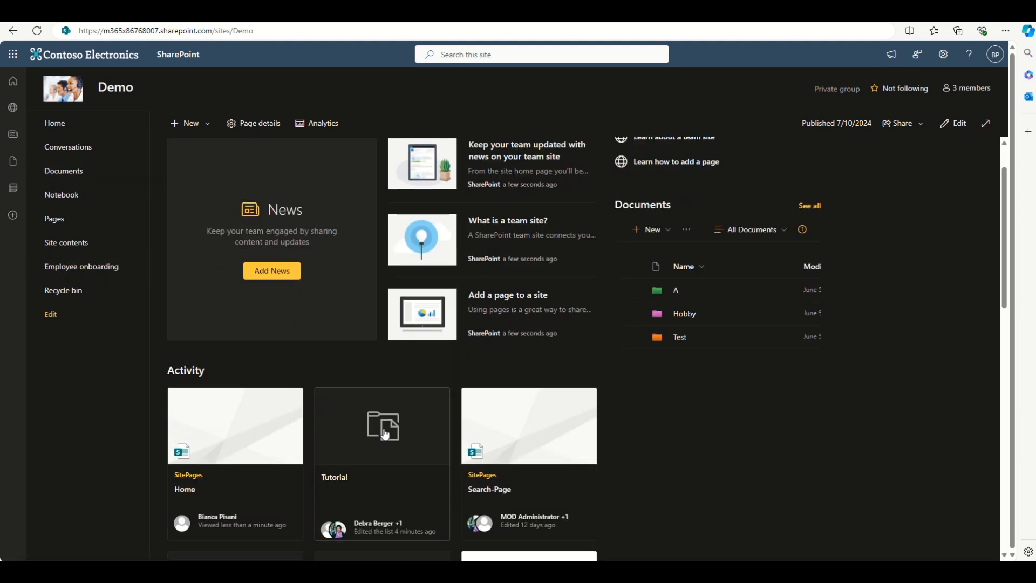
# Step: In the other browser window, return from the Tutorial event to the Demo home page and open Outlook from the Microsoft 365 apps
pyautogui.hotkey('alt', 'Tab')
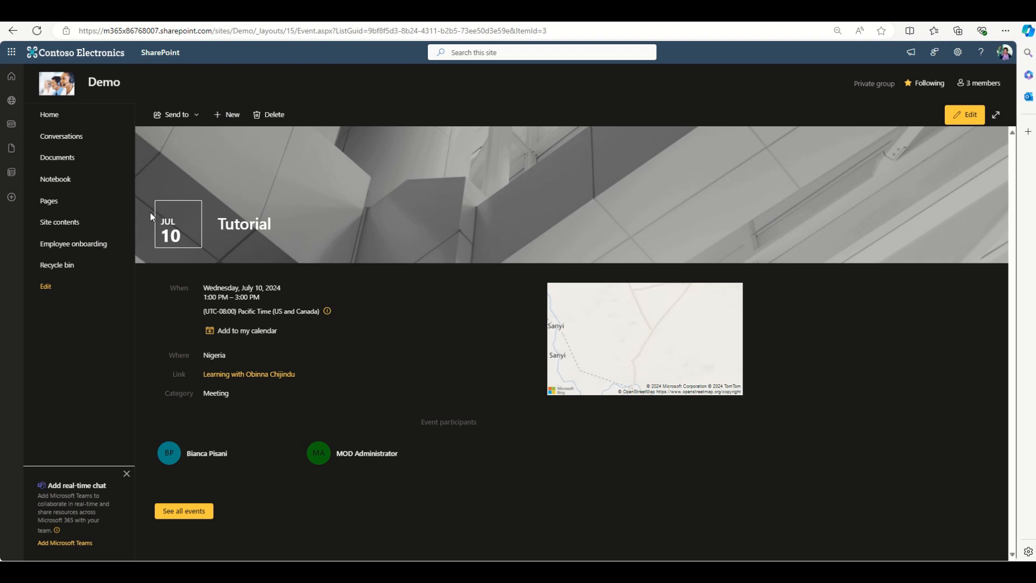
pyautogui.click(51, 115)
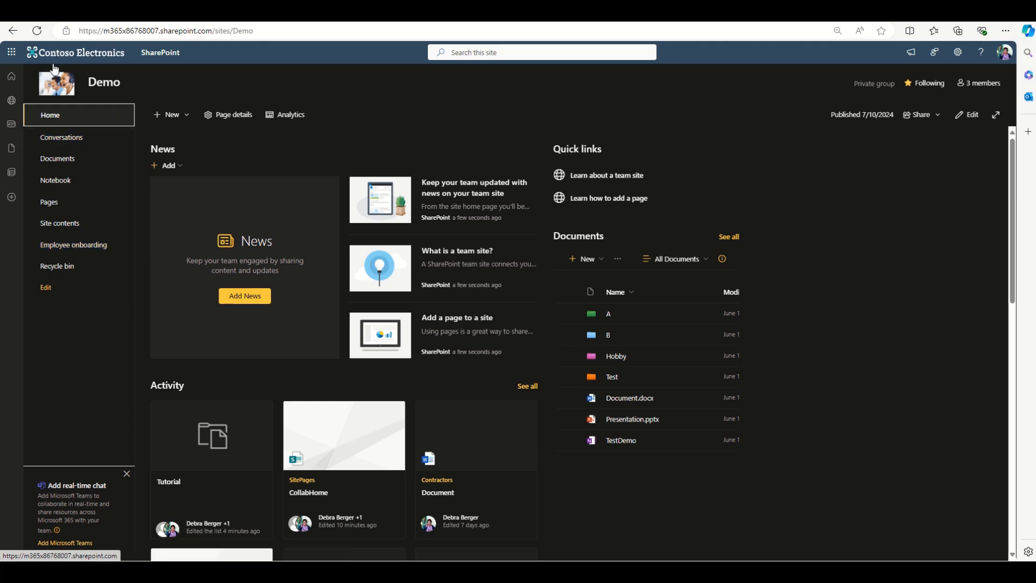
pyautogui.click(11, 52)
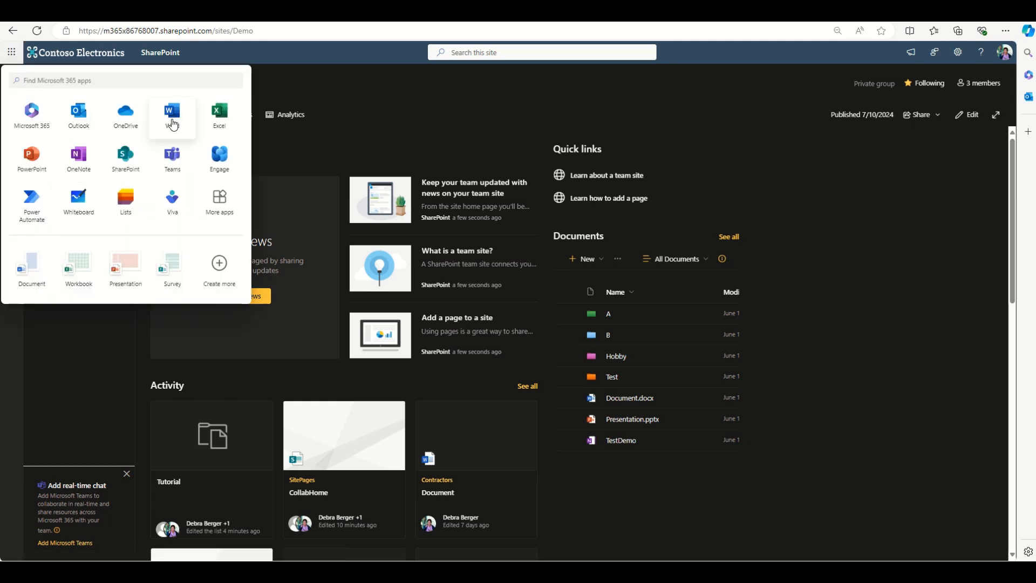
pyautogui.click(86, 114)
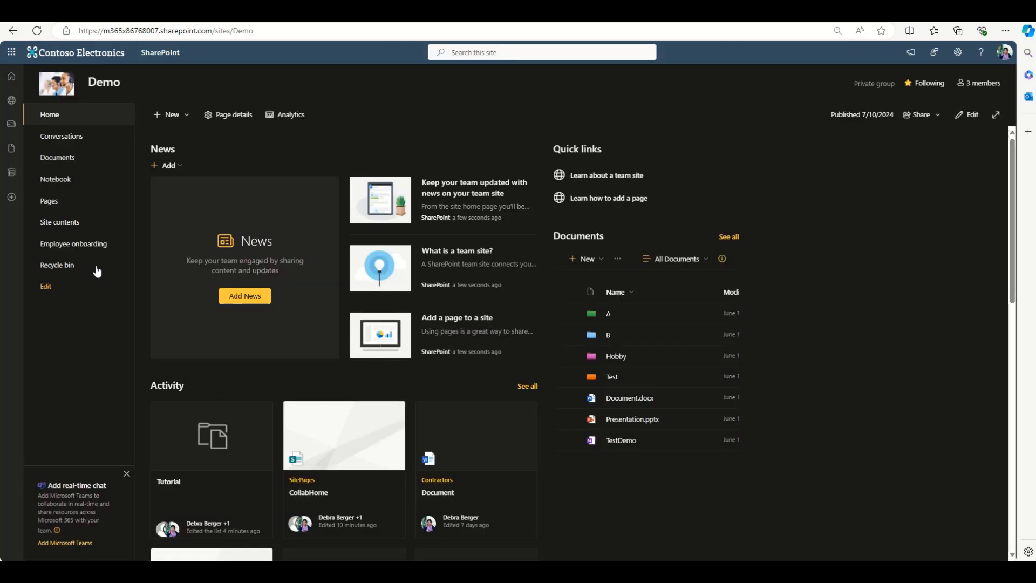
# Step: Open the EventDemo calendar from the Demo site's contents and connect it to Outlook, always allowing the site to open such links
pyautogui.click(61, 223)
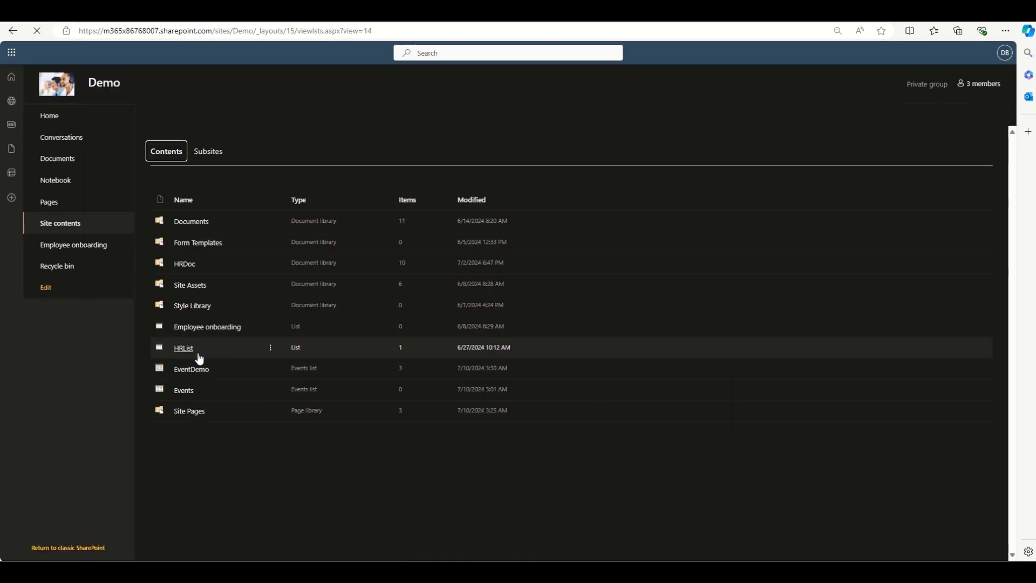
pyautogui.click(194, 369)
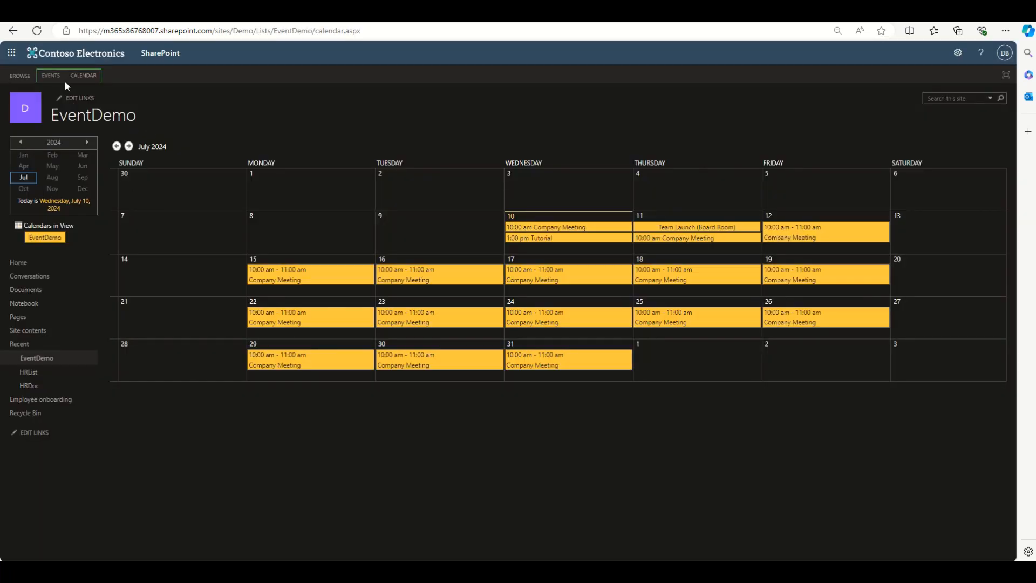
pyautogui.click(51, 76)
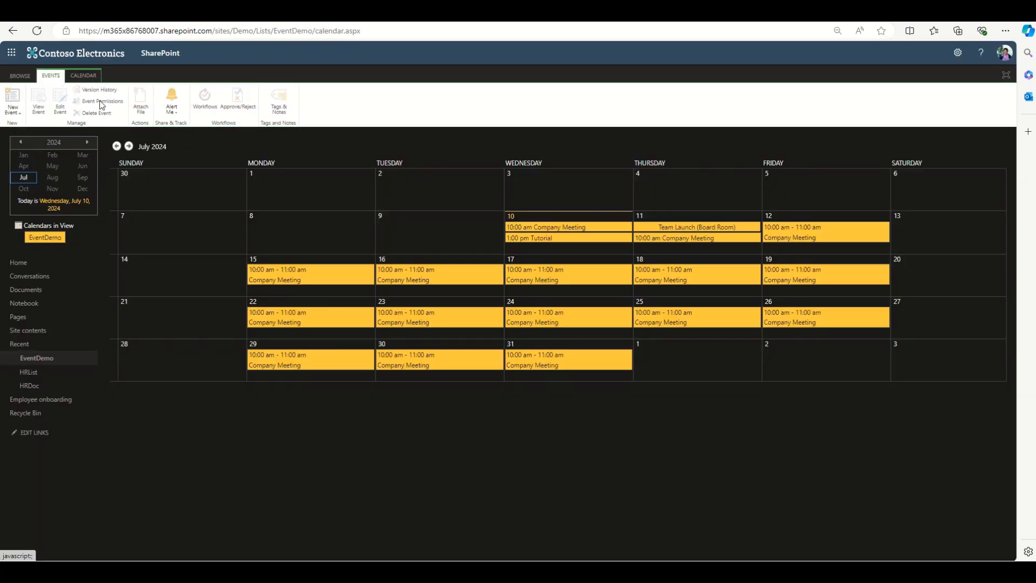
pyautogui.click(84, 76)
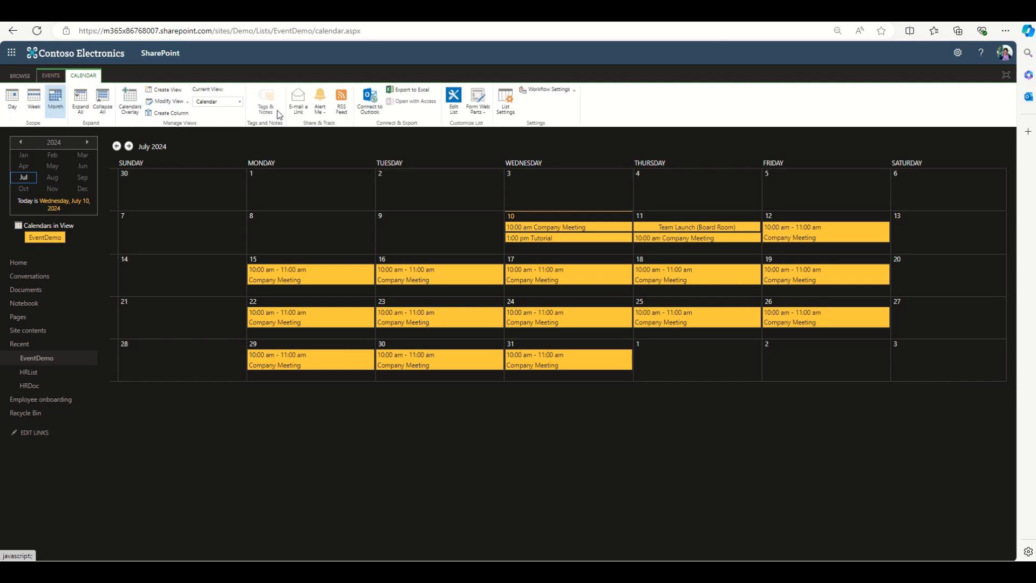
pyautogui.click(370, 100)
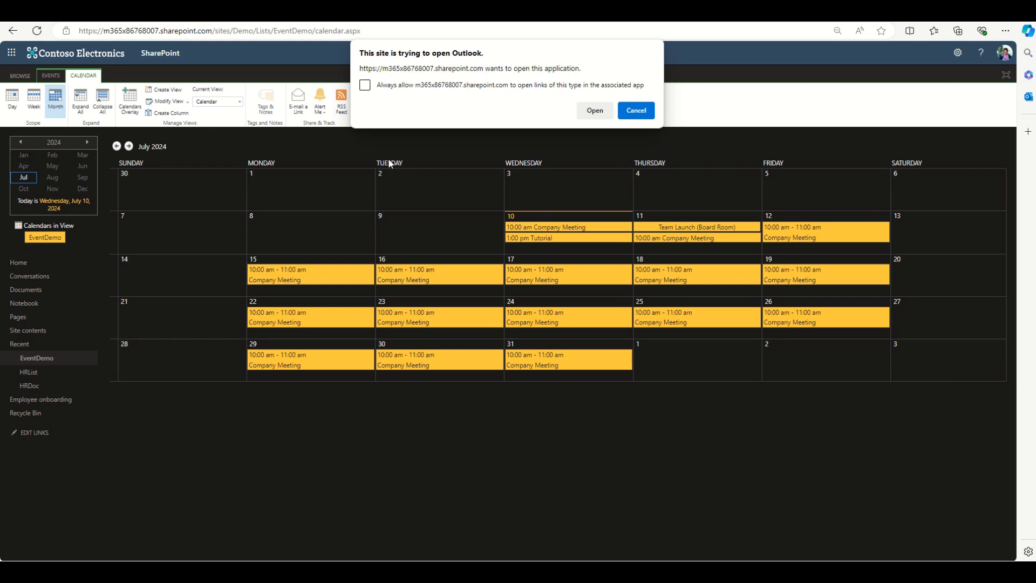
pyautogui.click(404, 85)
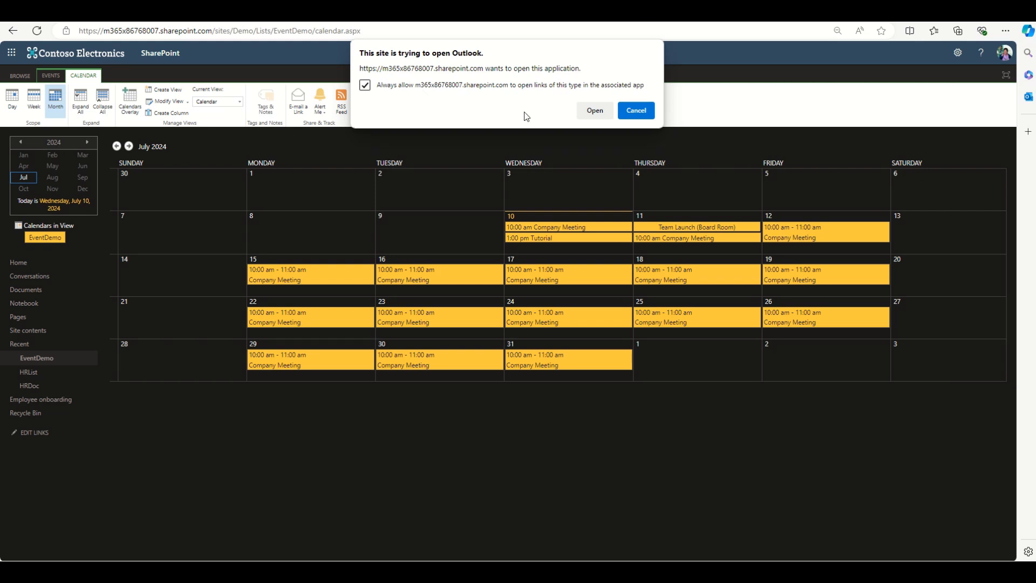
pyautogui.click(585, 109)
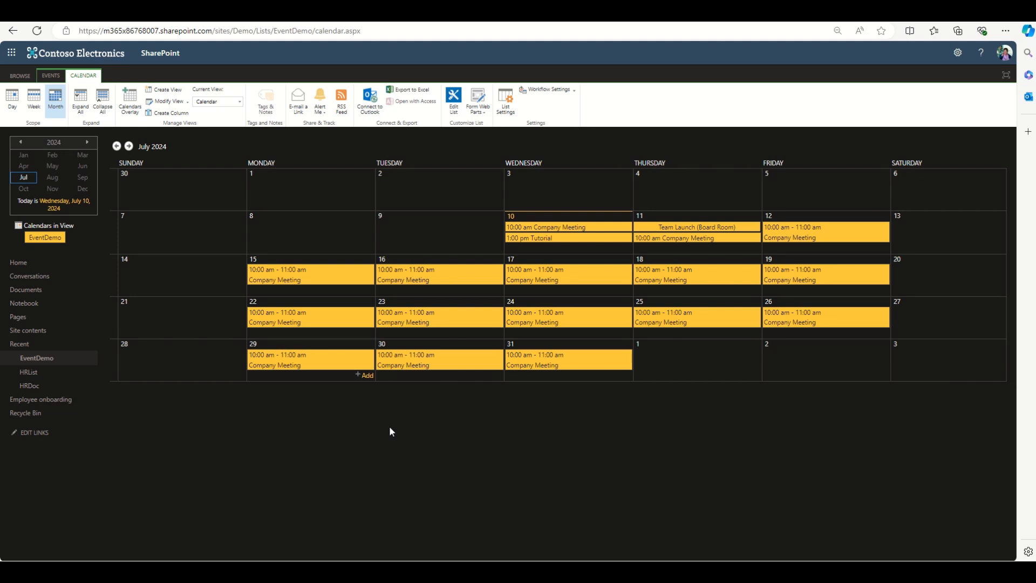
# Step: Switch to Outlook on the web and open its calendar
pyautogui.click(320, 13)
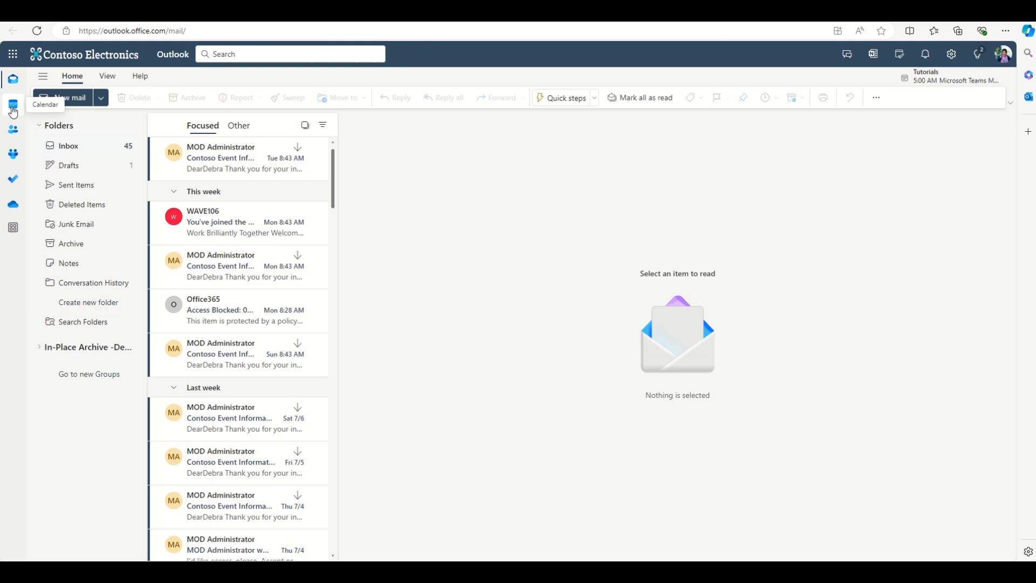
pyautogui.click(13, 108)
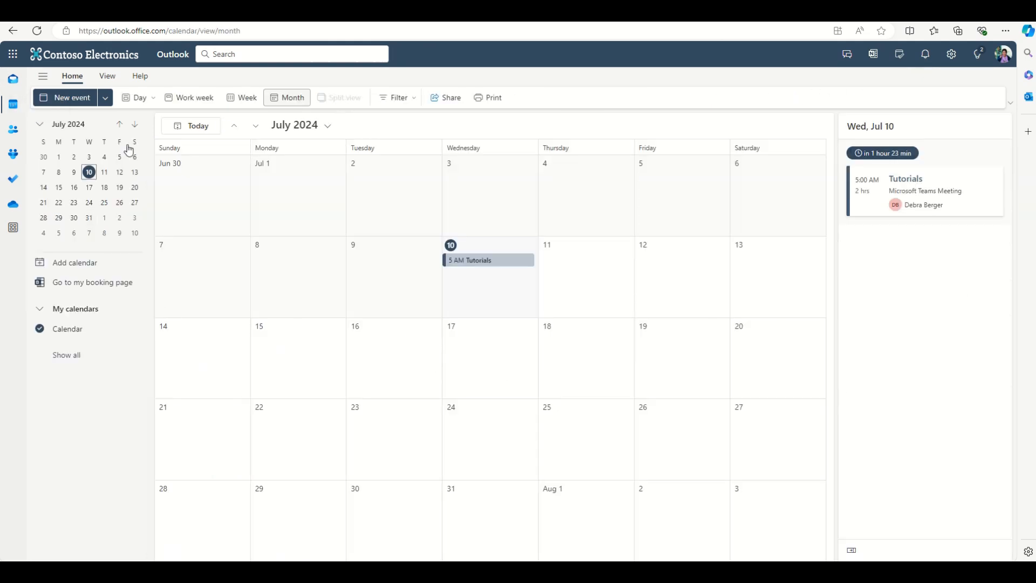